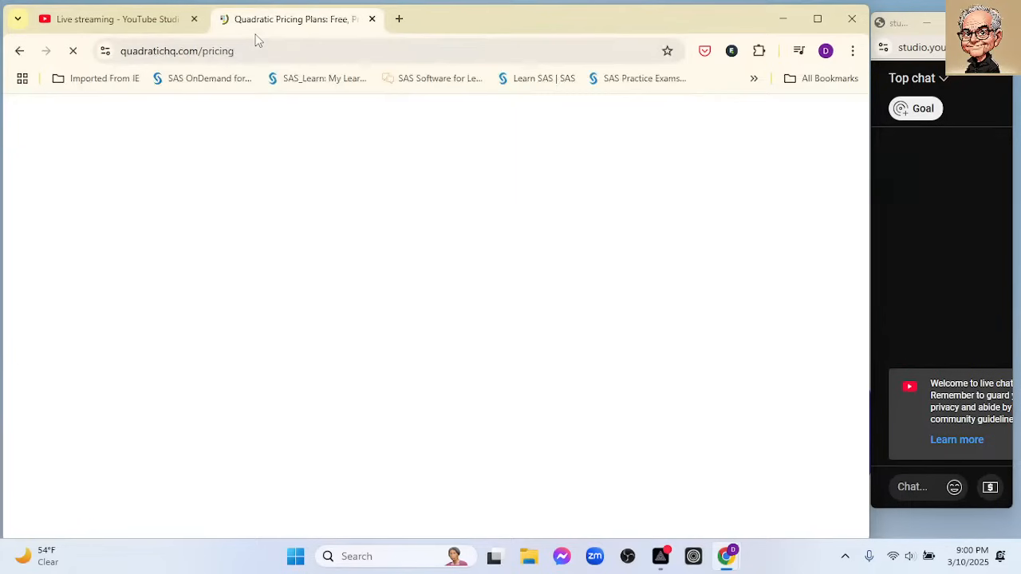
- Go to the quadratichq.com home page and open the Quadratic app
click(243, 50)
drag(243, 51, 200, 54)
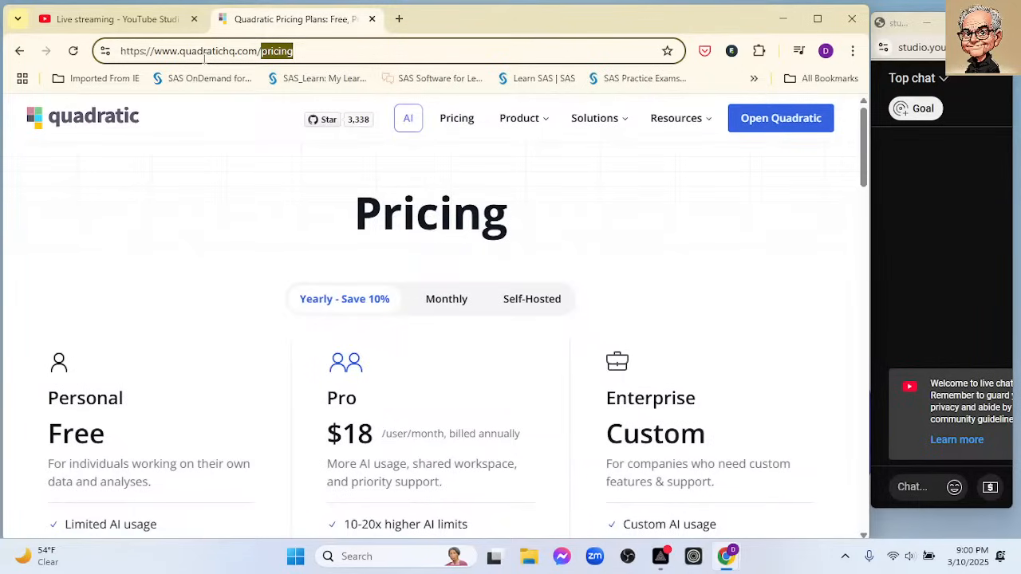
key(BackSpace)
key(Return)
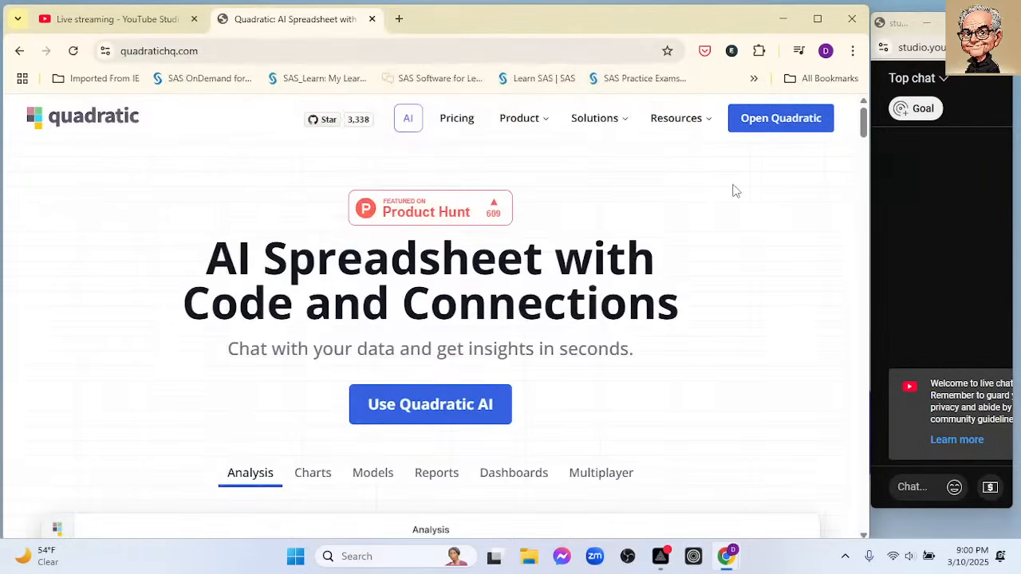
click(759, 129)
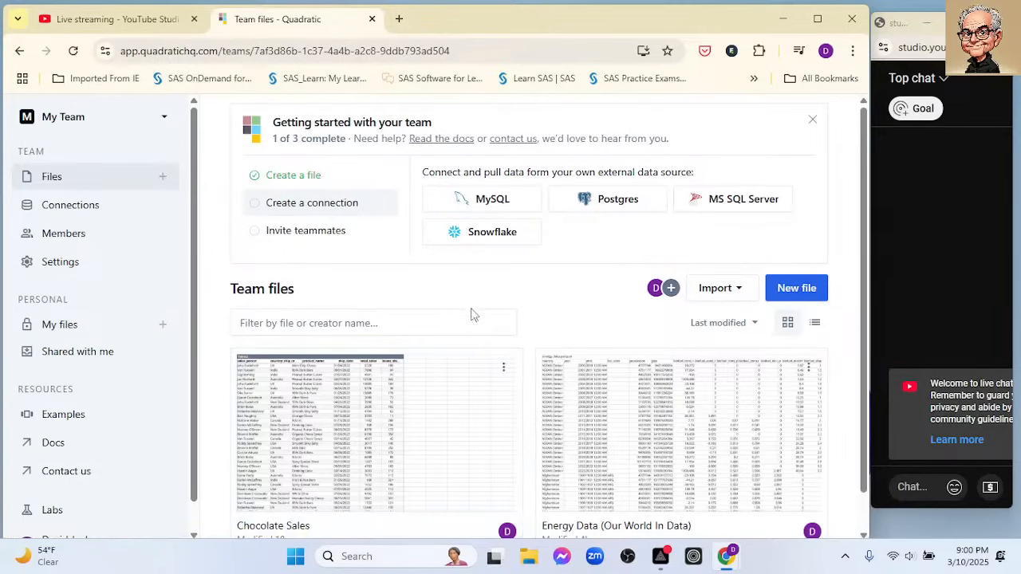
- Delete the Chocolate Sales file from the team files
scroll(478, 310, down, 1)
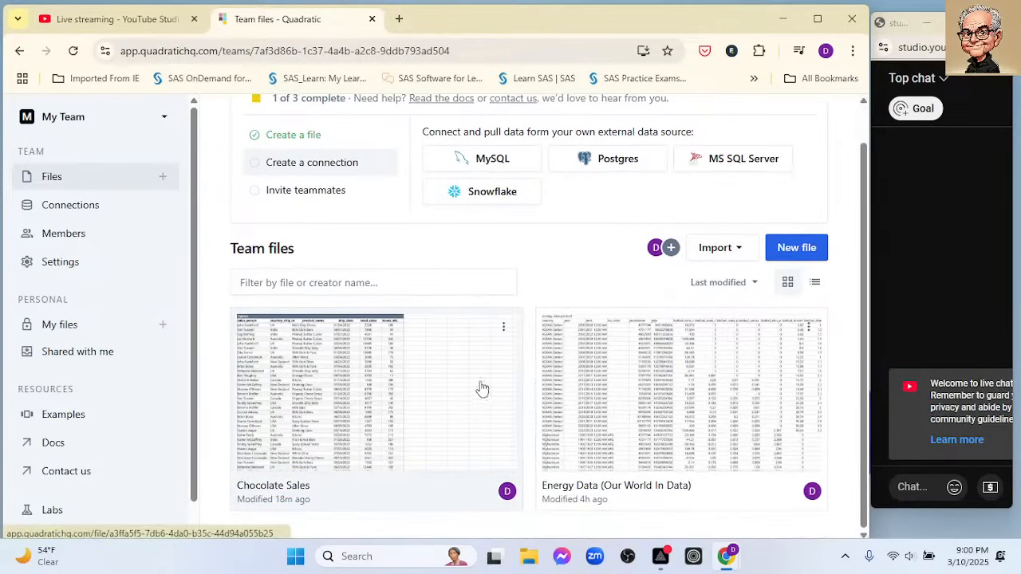
click(503, 328)
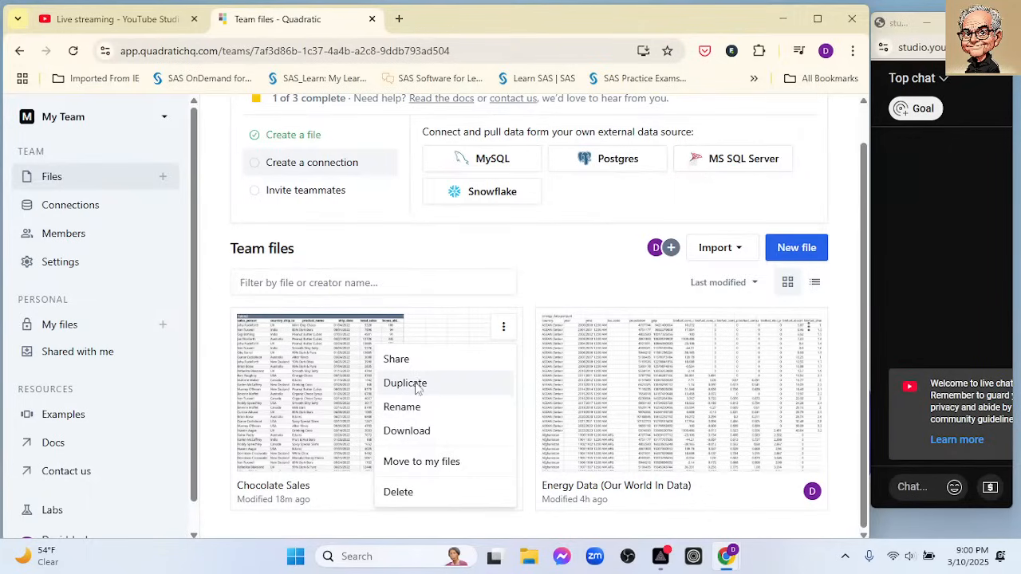
click(434, 494)
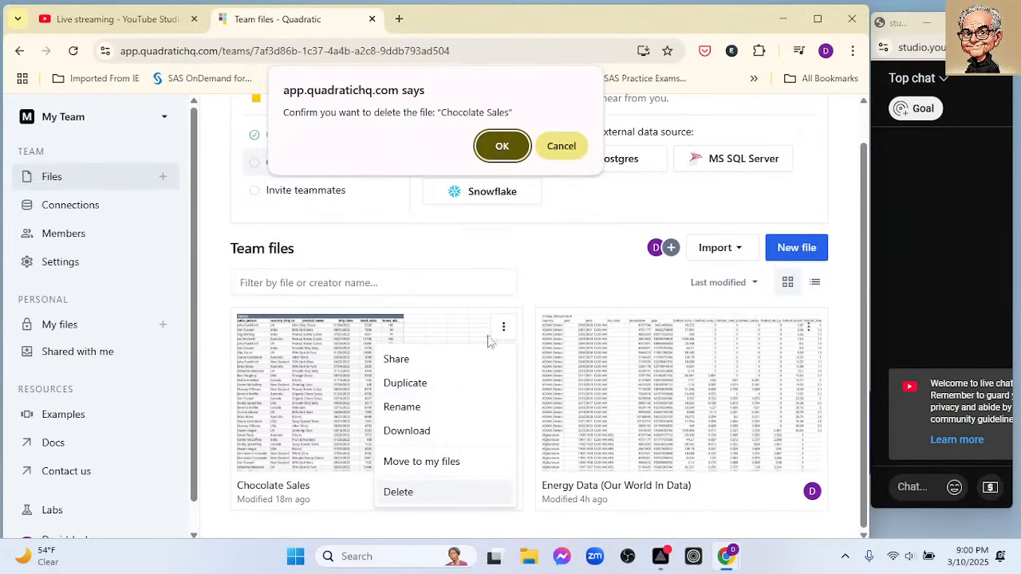
click(502, 142)
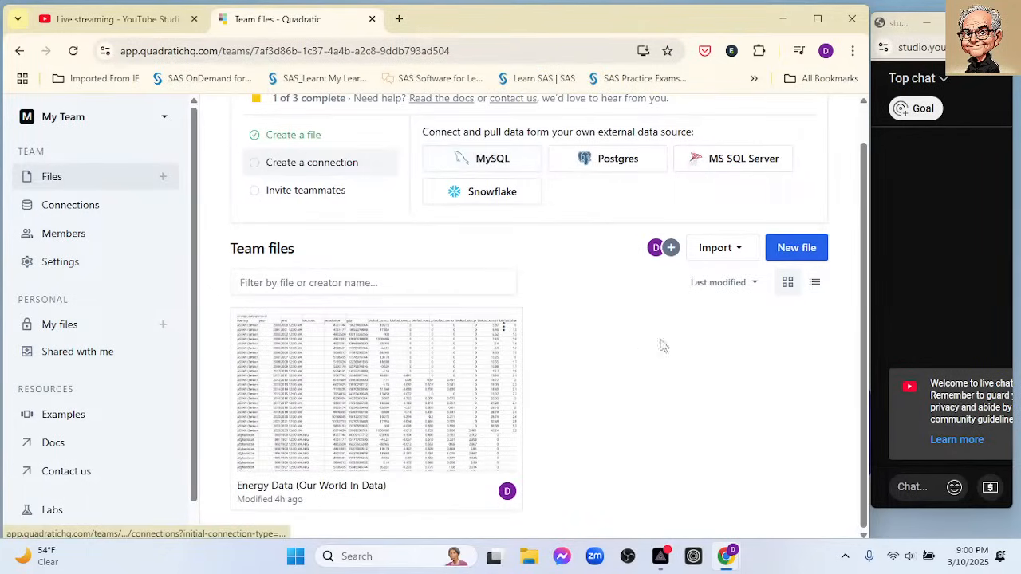
- Create a new file and upload chocolate_sales.xlsx from the PG_Manage folder into it
click(789, 248)
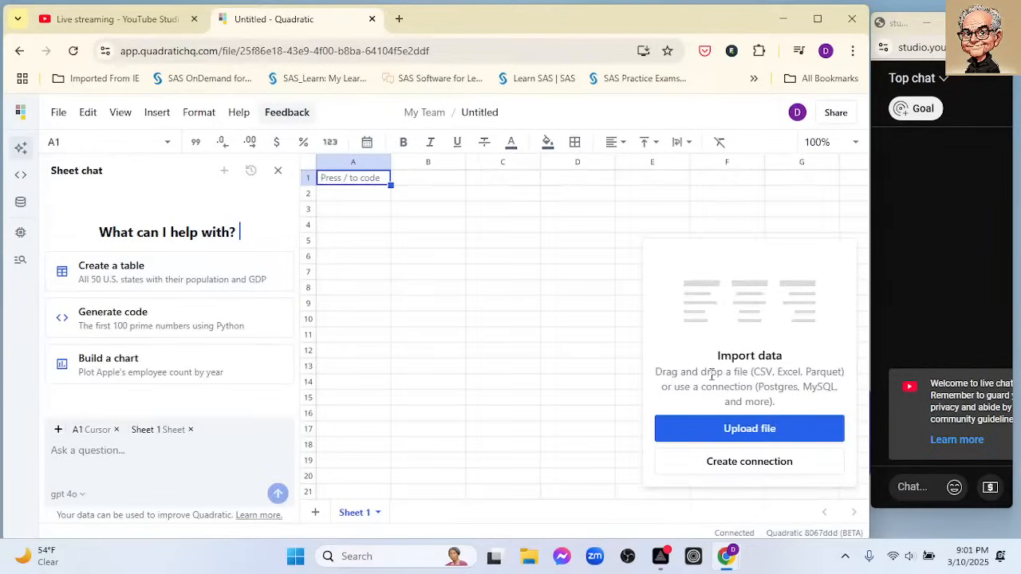
click(734, 432)
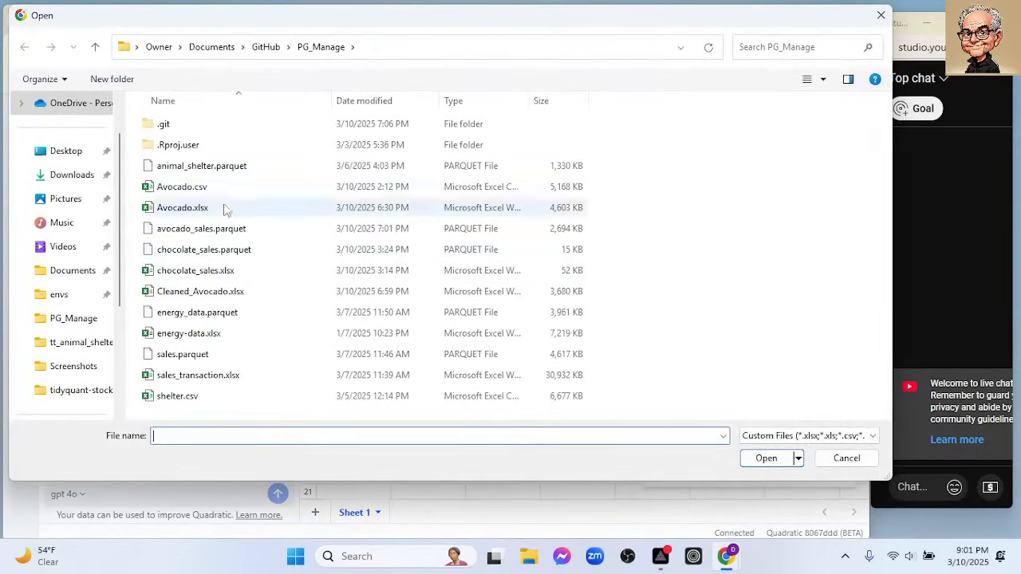
click(224, 275)
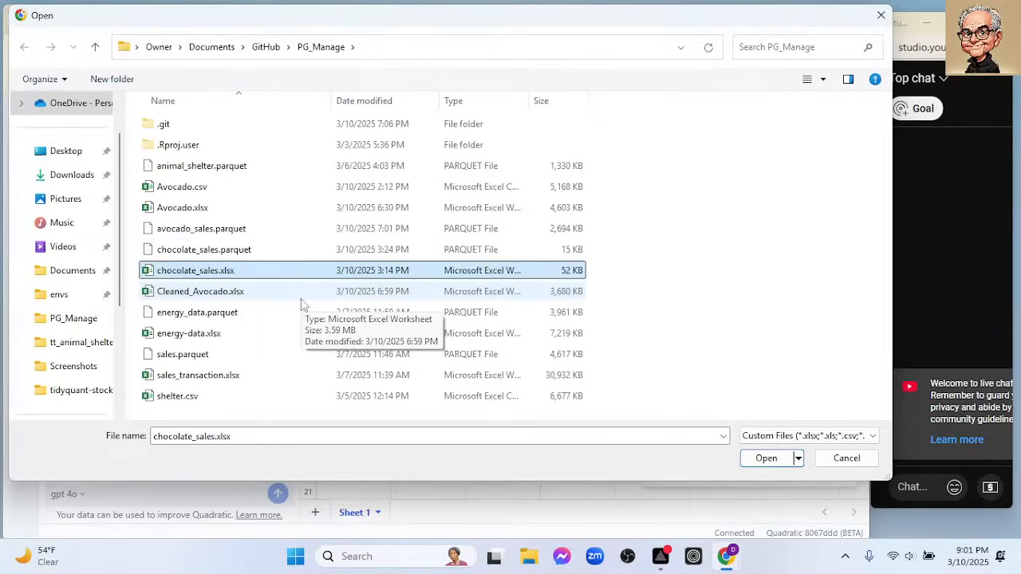
click(764, 459)
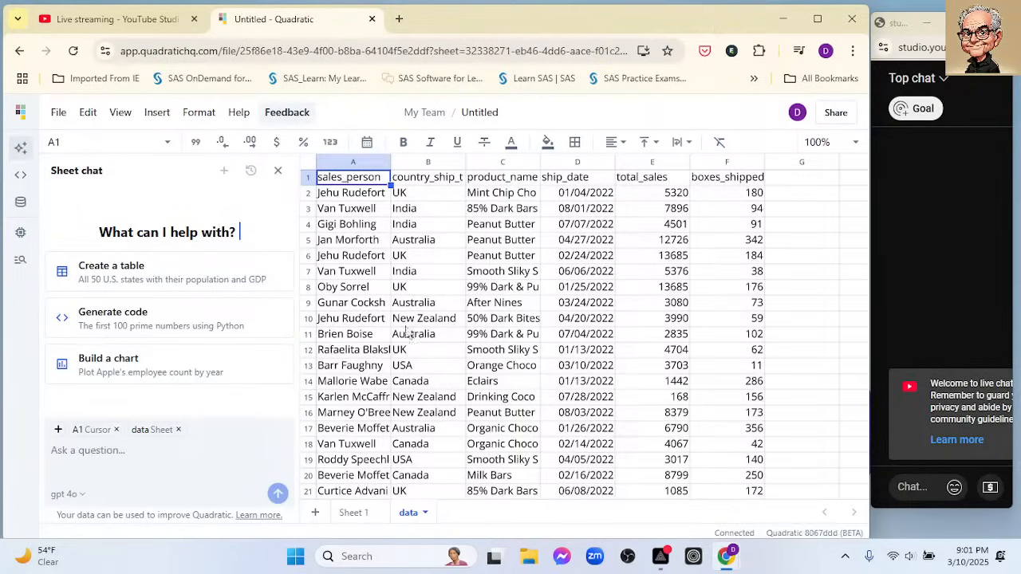
- Try zooming the imported data to fit and to the selection, and return the zoom to 100%
click(854, 144)
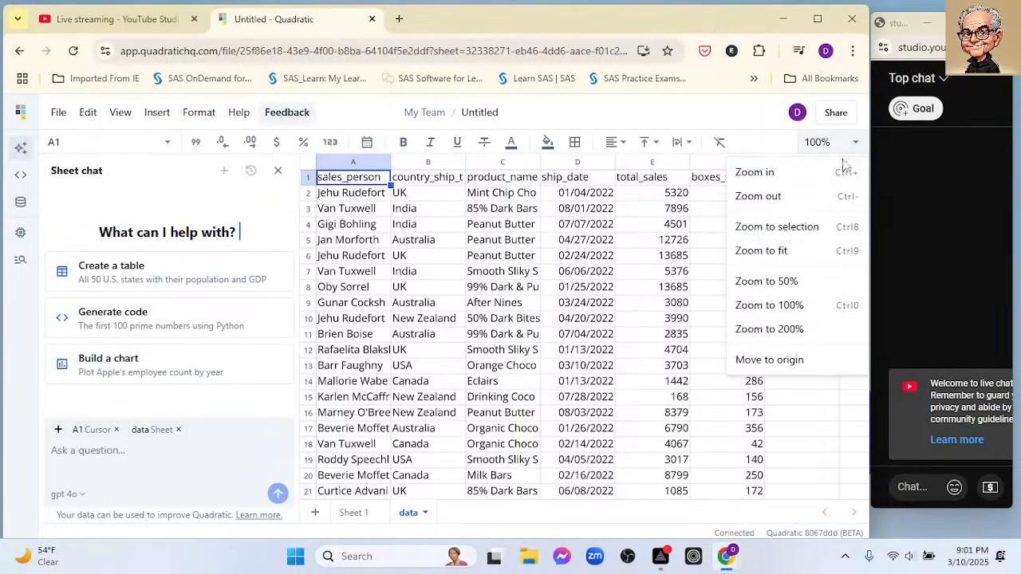
click(764, 252)
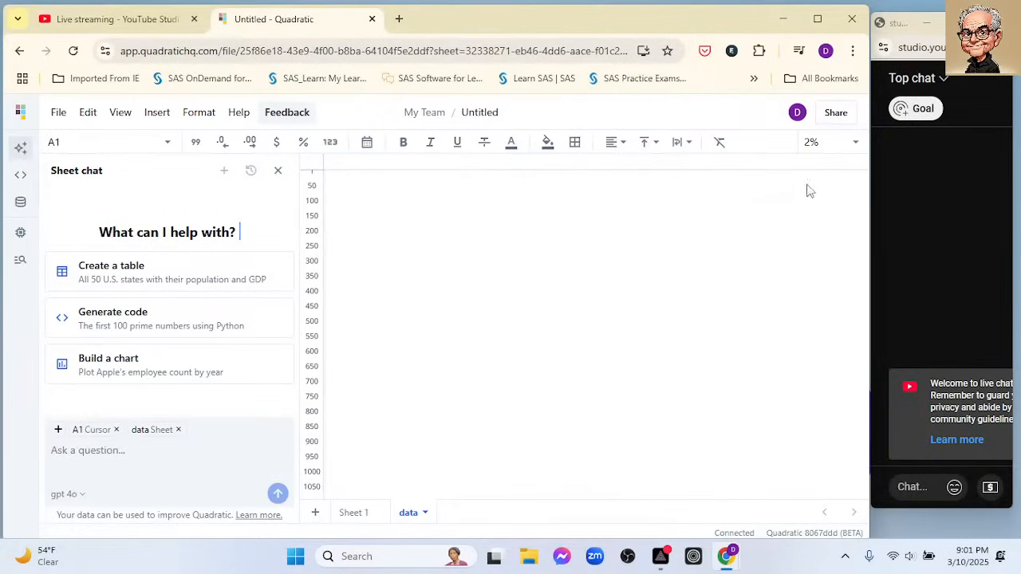
click(854, 145)
click(768, 229)
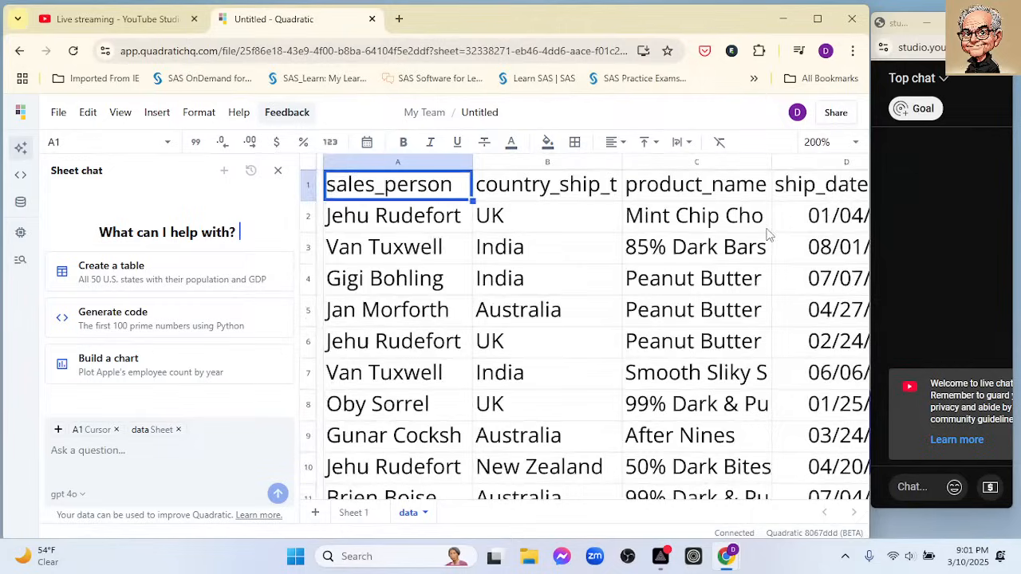
click(855, 144)
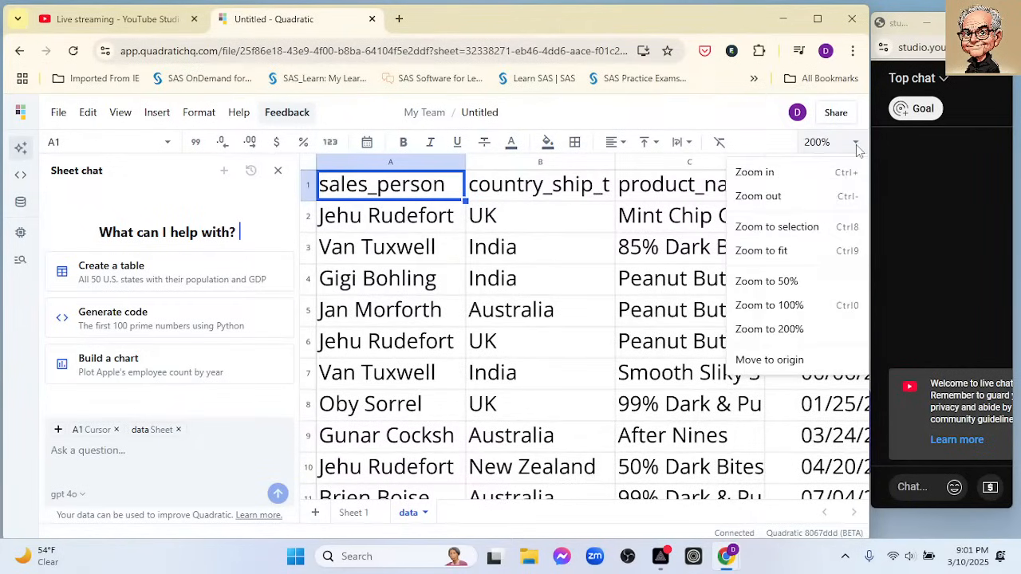
click(765, 198)
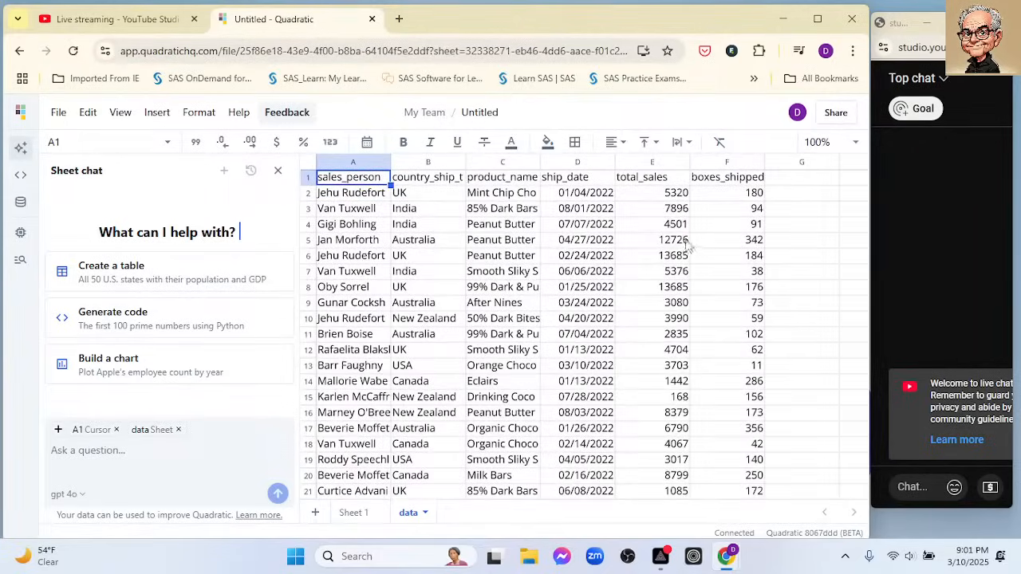
- Move Sheet 1 after the data sheet and show the data sheet
click(365, 513)
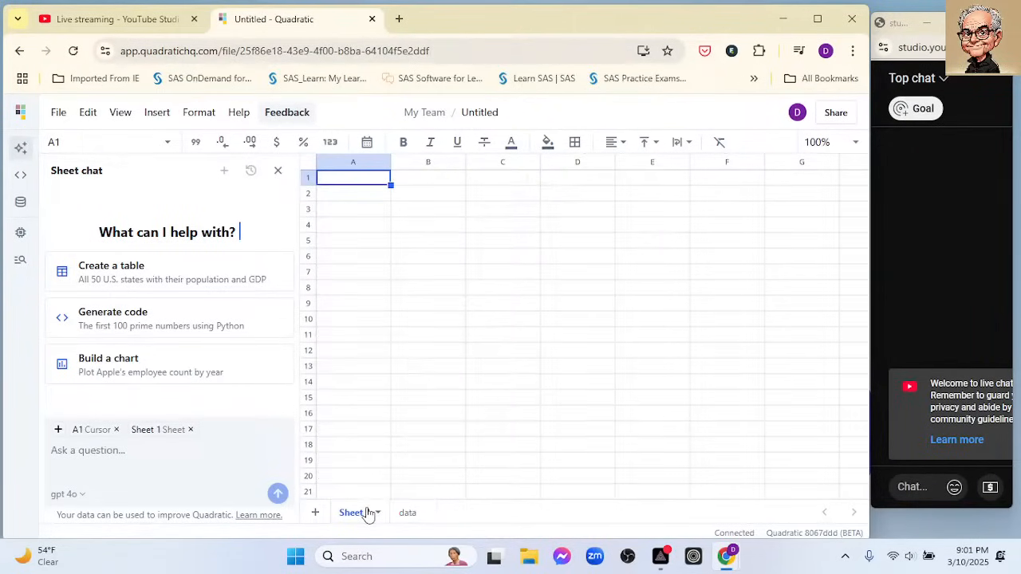
drag(367, 515, 463, 524)
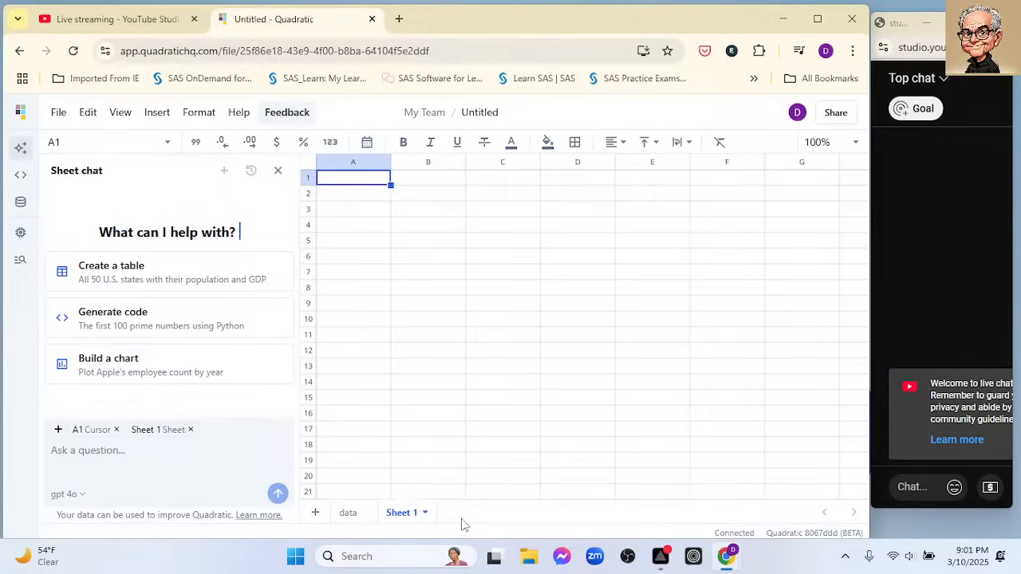
right_click(367, 515)
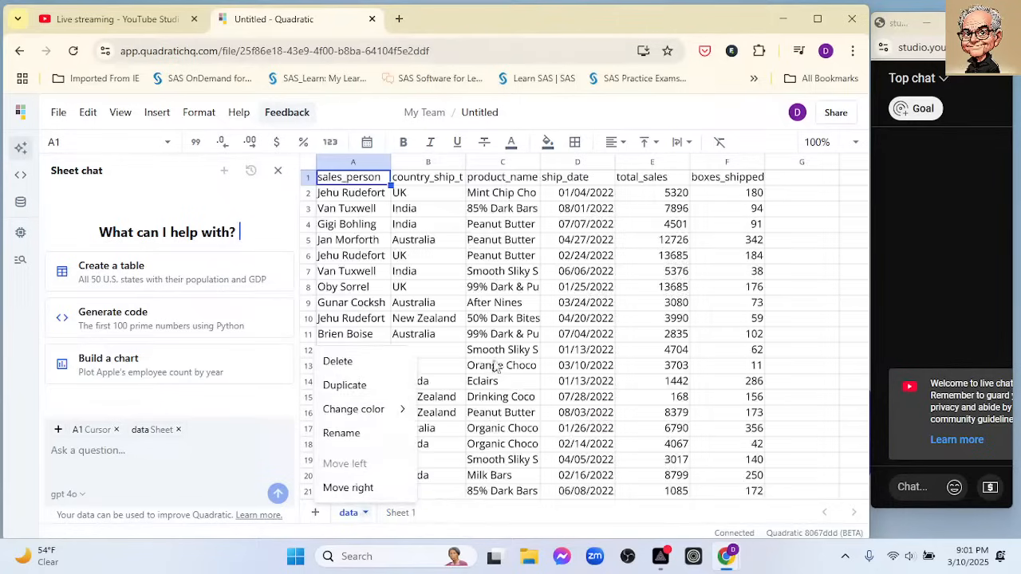
click(804, 286)
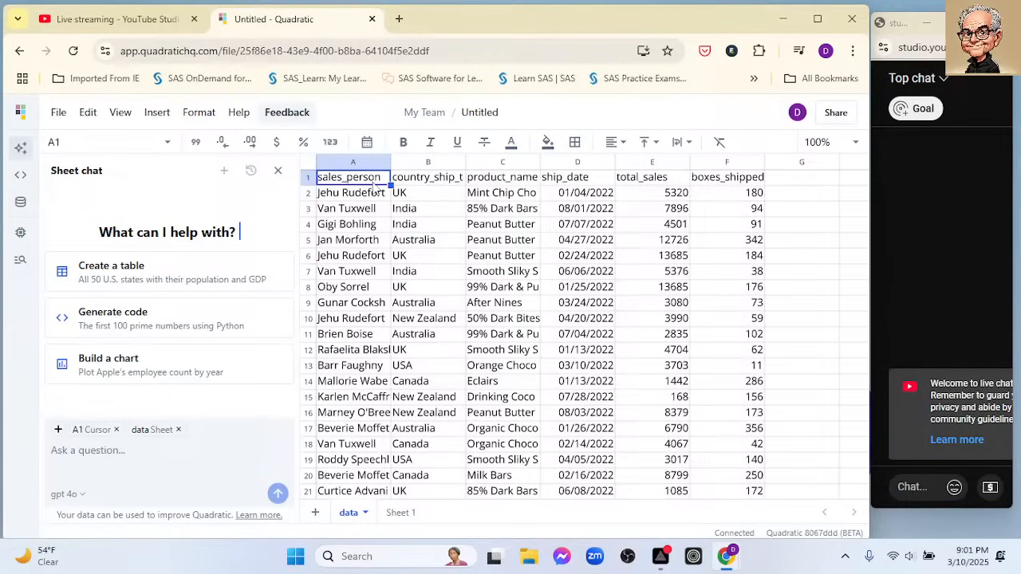
- Convert the range A1:F1095 on the data sheet into a table and use its first row as column names
key(ctrl+shift+Right)
key(ctrl+shift+Down)
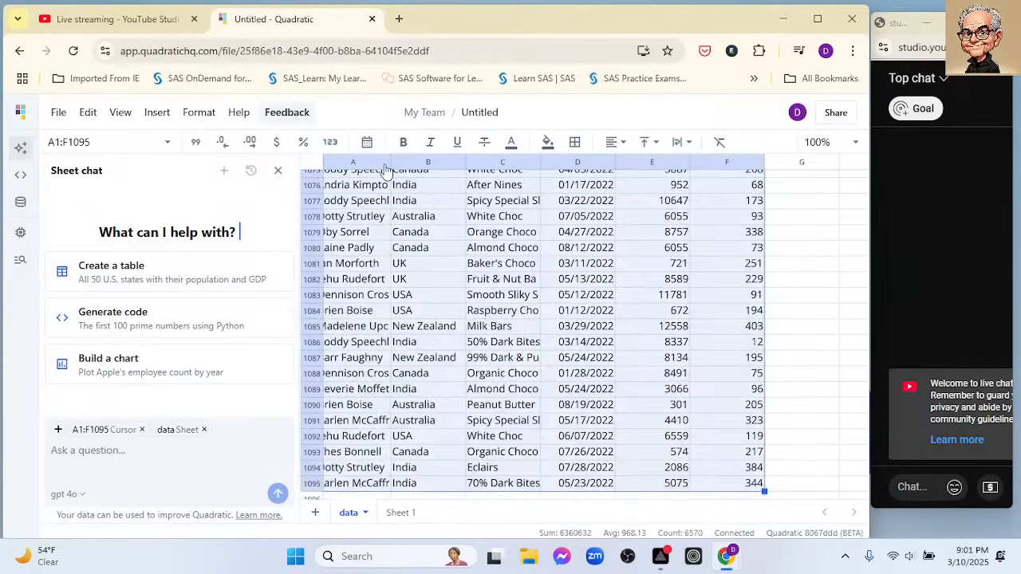
right_click(415, 214)
click(511, 462)
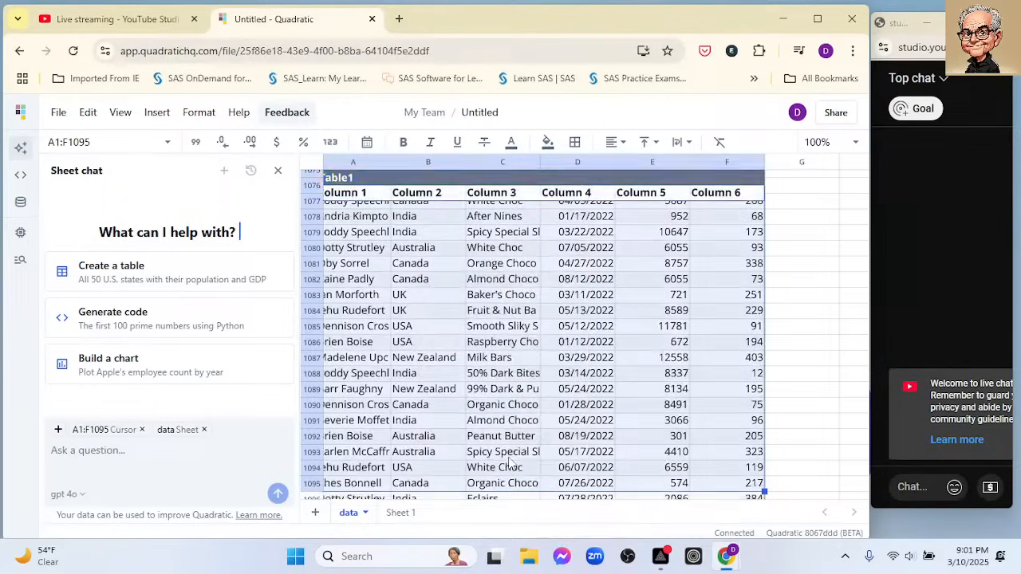
click(361, 177)
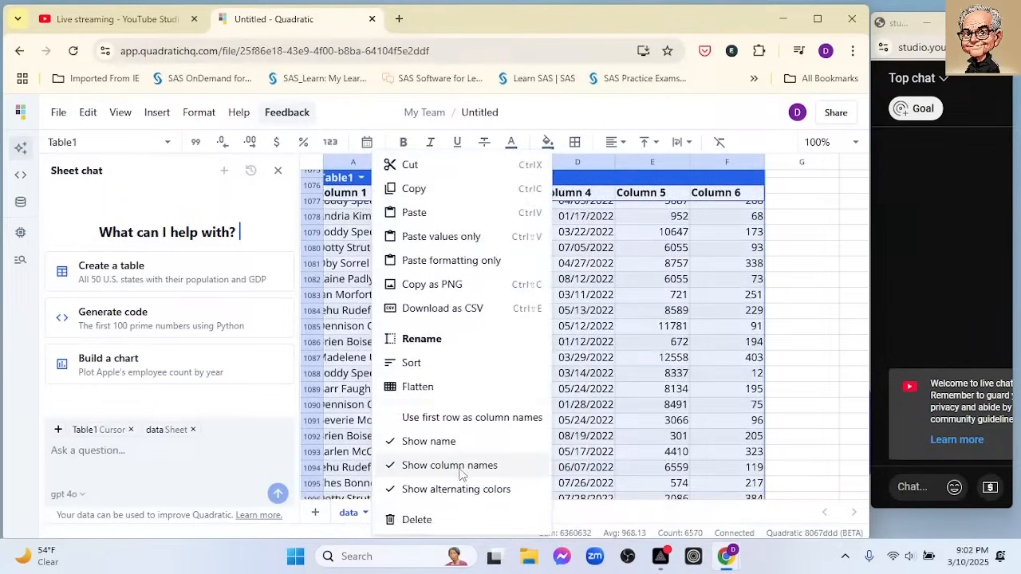
click(487, 419)
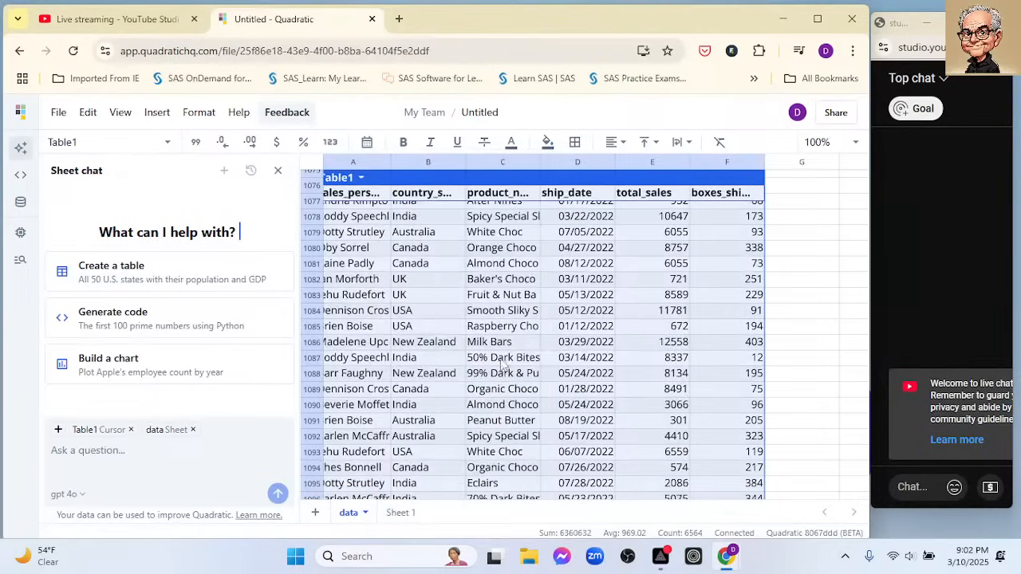
- Try to start a SUM formula for the total_sales column in cell E1097, directly below the table
scroll(709, 263, up, 5)
scroll(709, 264, up, 20)
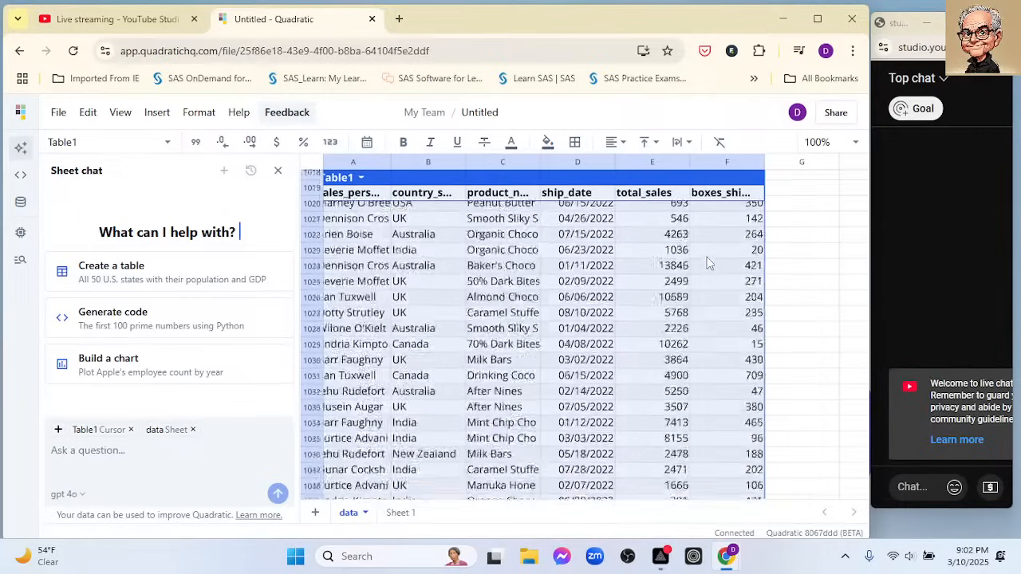
scroll(687, 278, up, 5)
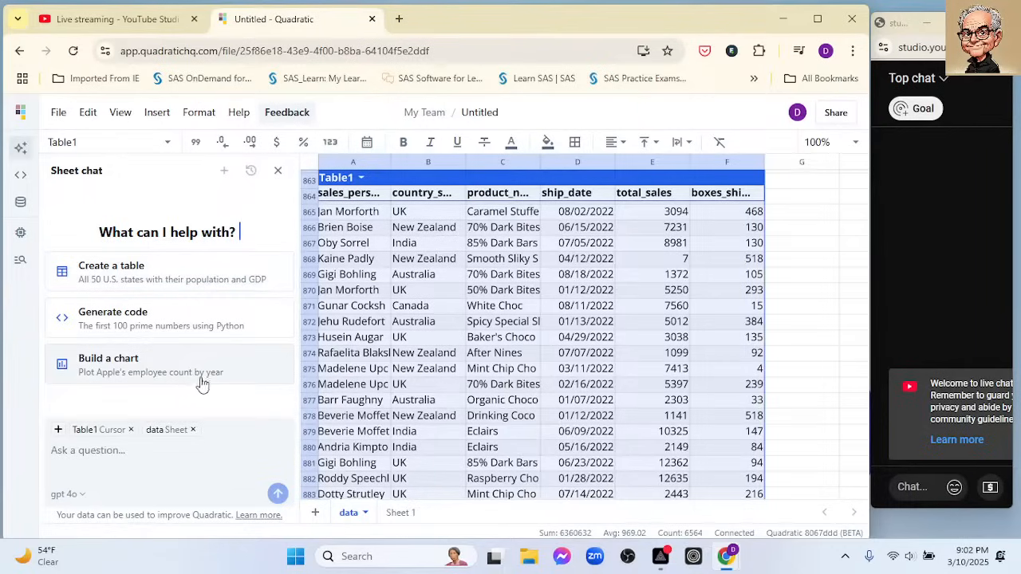
scroll(542, 292, down, 2)
scroll(542, 292, down, 12)
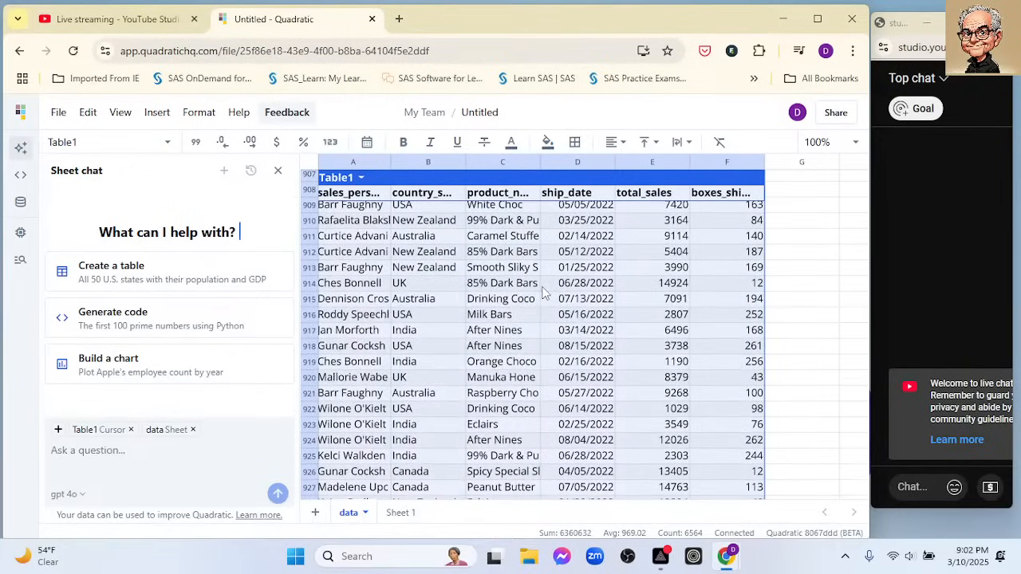
scroll(615, 320, down, 20)
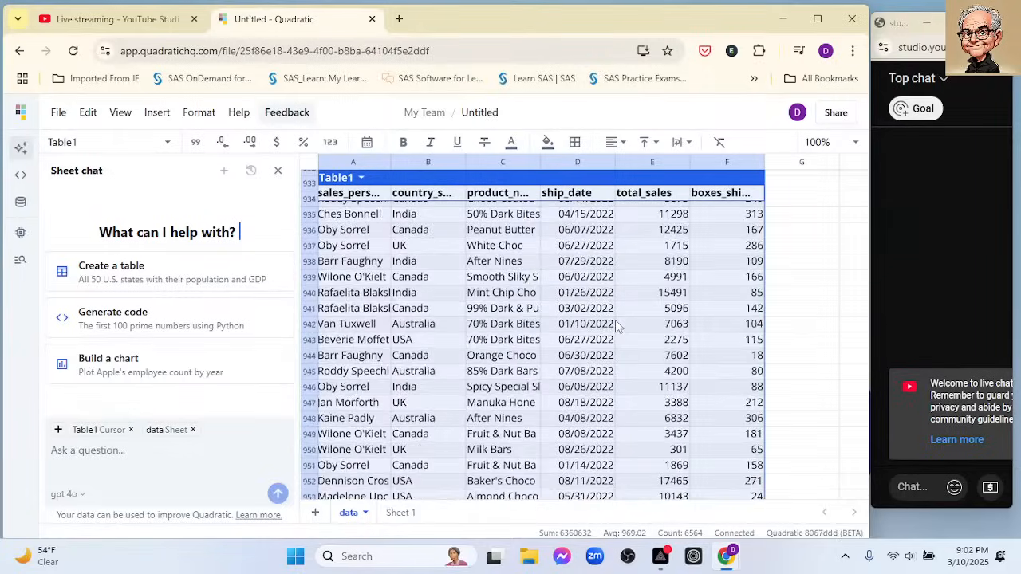
scroll(620, 329, down, 20)
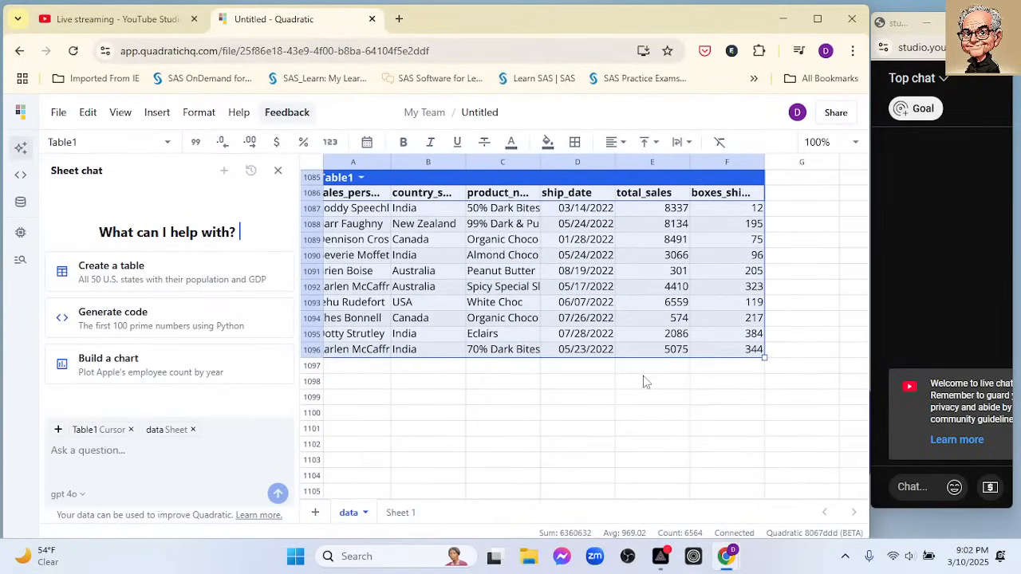
click(647, 368)
text(=sum)
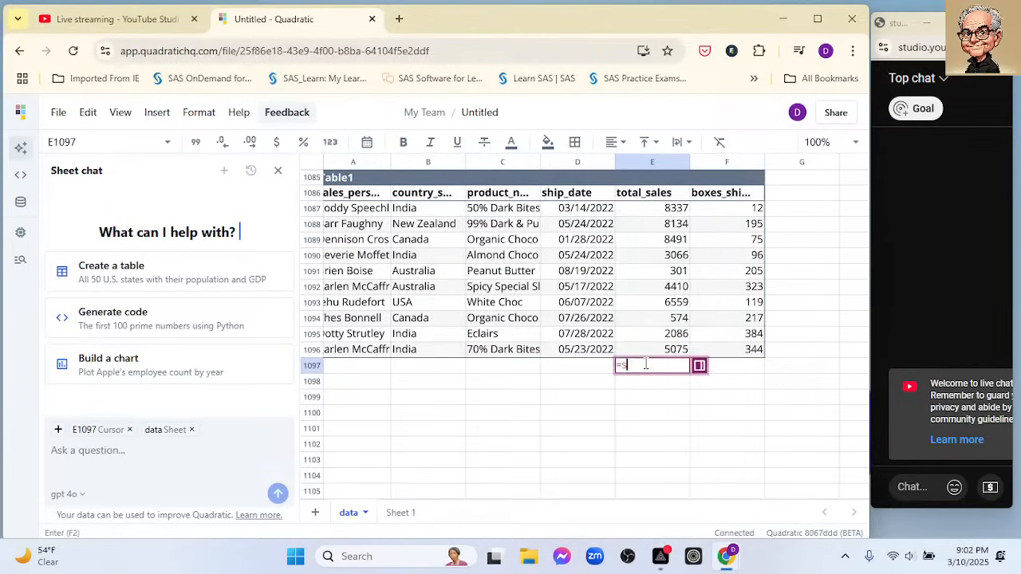
click(651, 162)
click(647, 408)
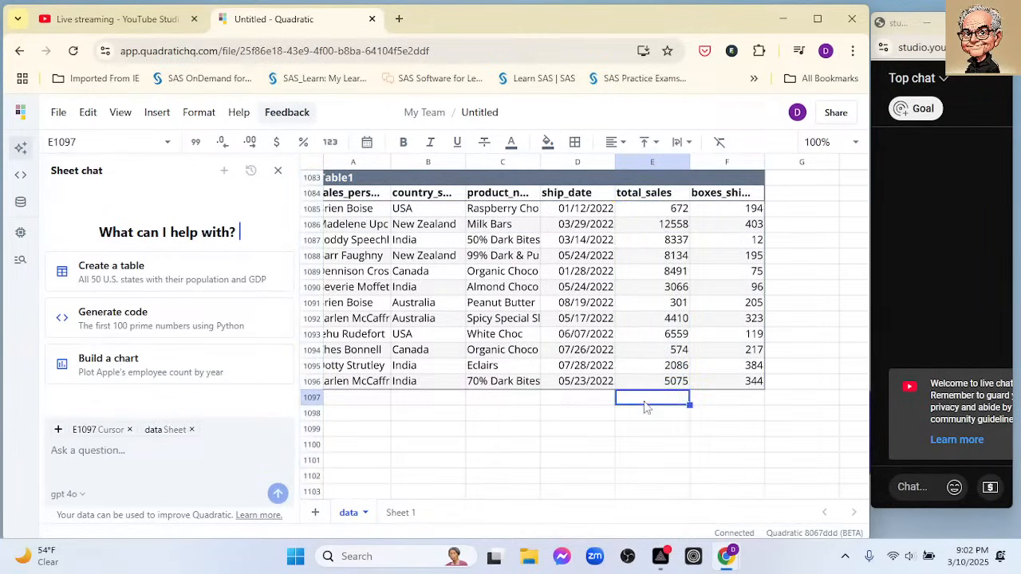
- Try to enter an average formula in cell E1097 below the total_sales column
text(=sum)
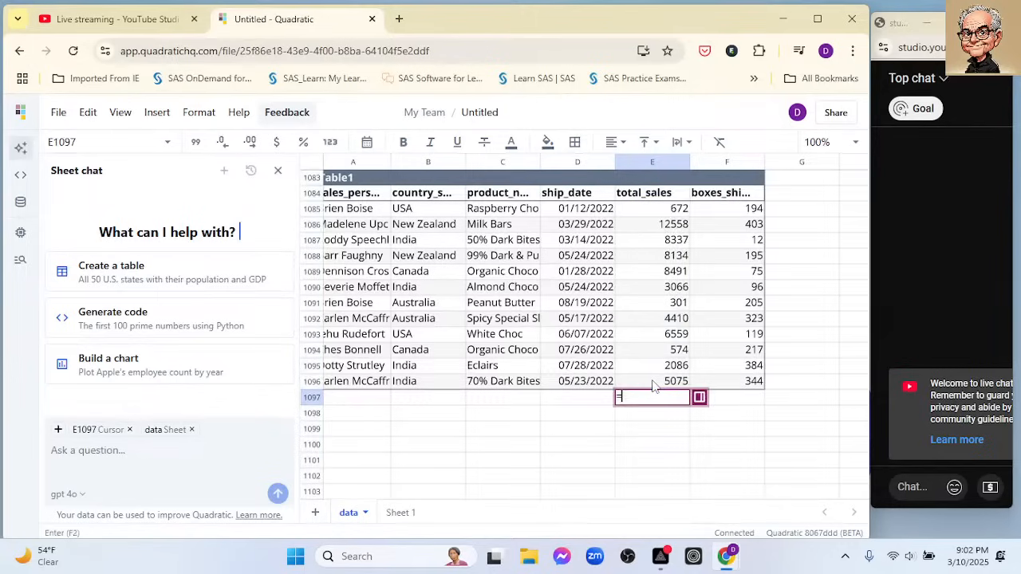
key(BackSpace)
key(BackSpace)
key(BackSpace)
text(avg()
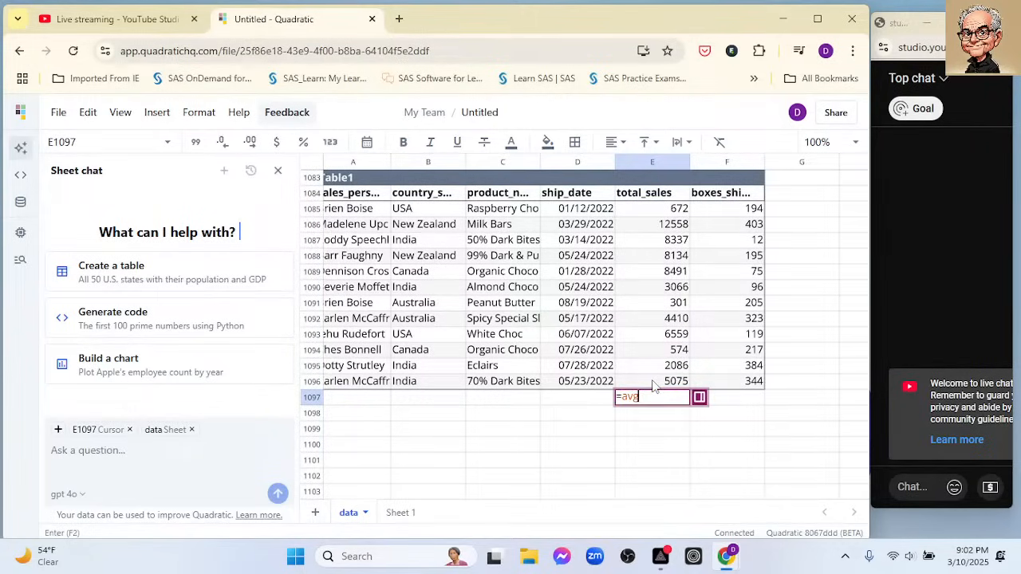
key(Tab)
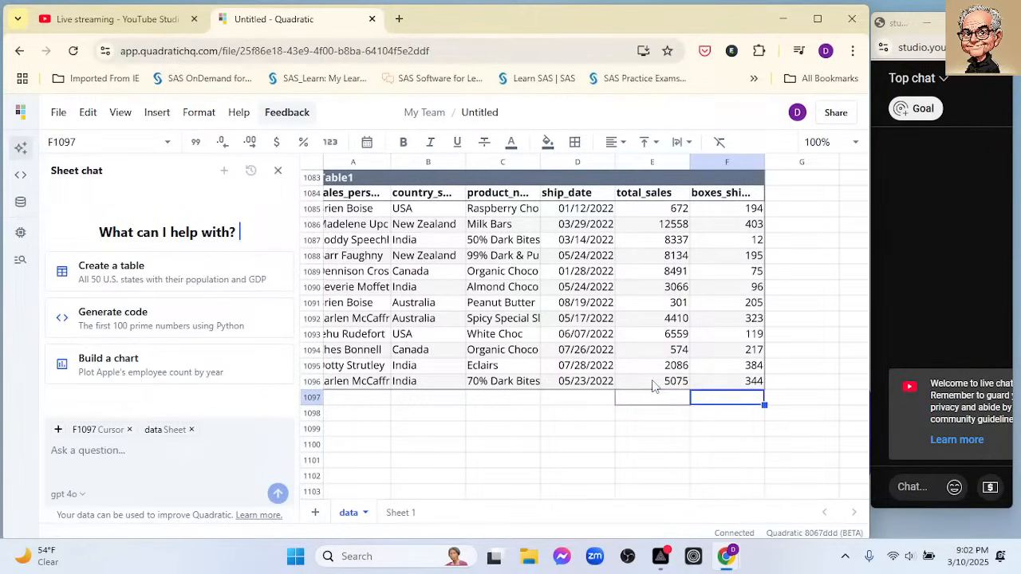
click(648, 401)
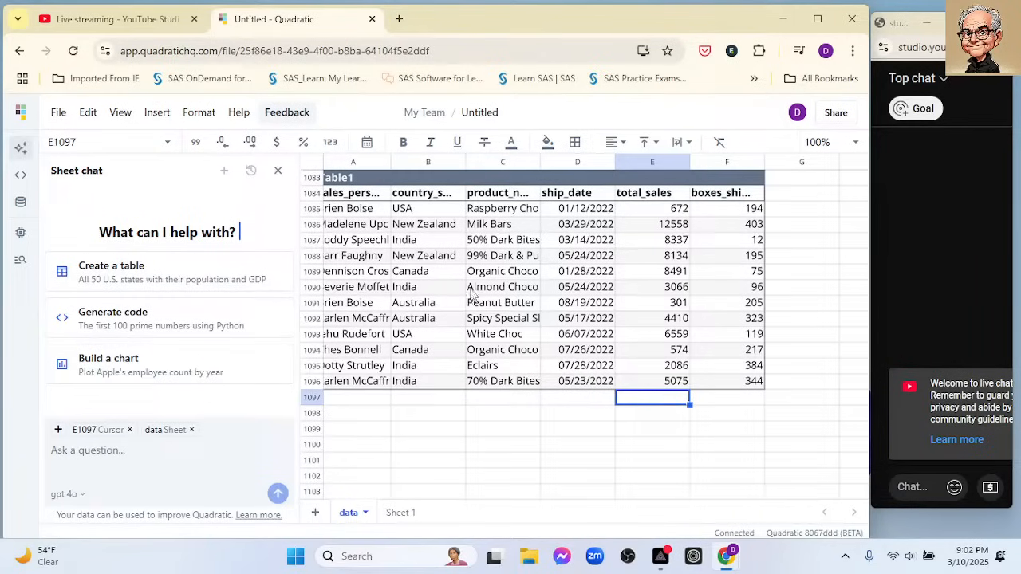
- Rename Sheet 1 as dashboard and return to the data sheet
scroll(606, 247, up, 5)
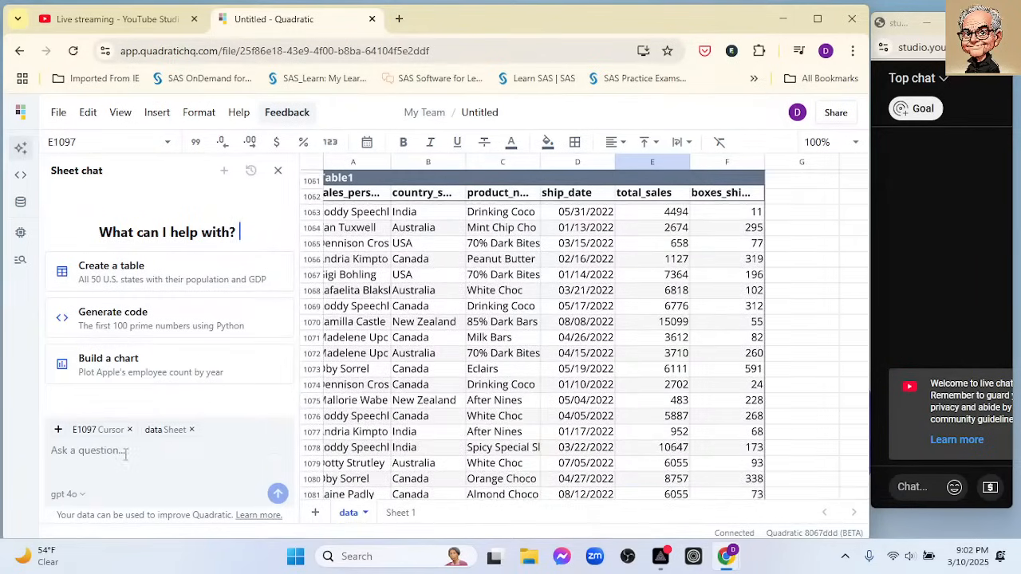
click(158, 450)
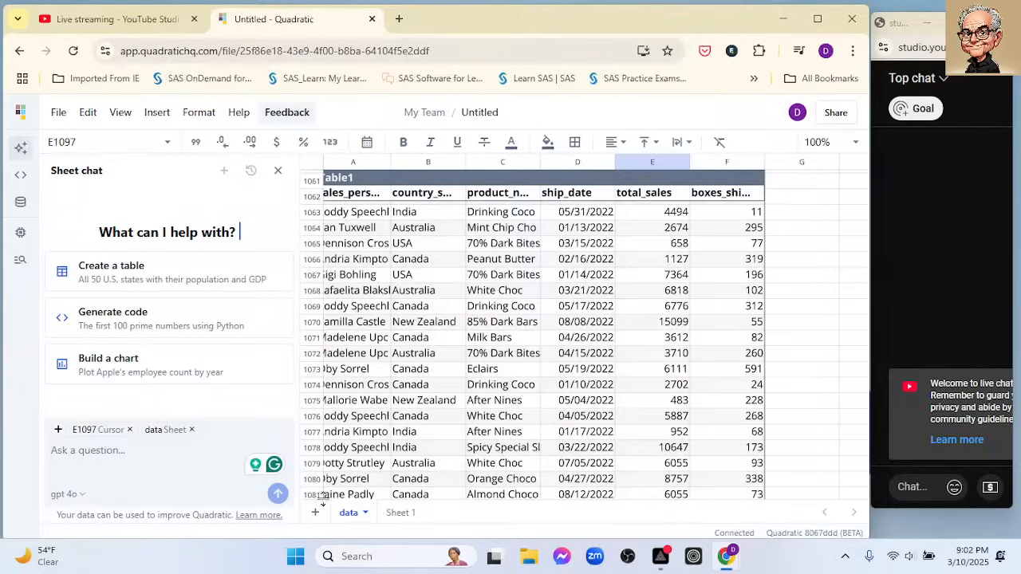
click(393, 515)
double_click(392, 515)
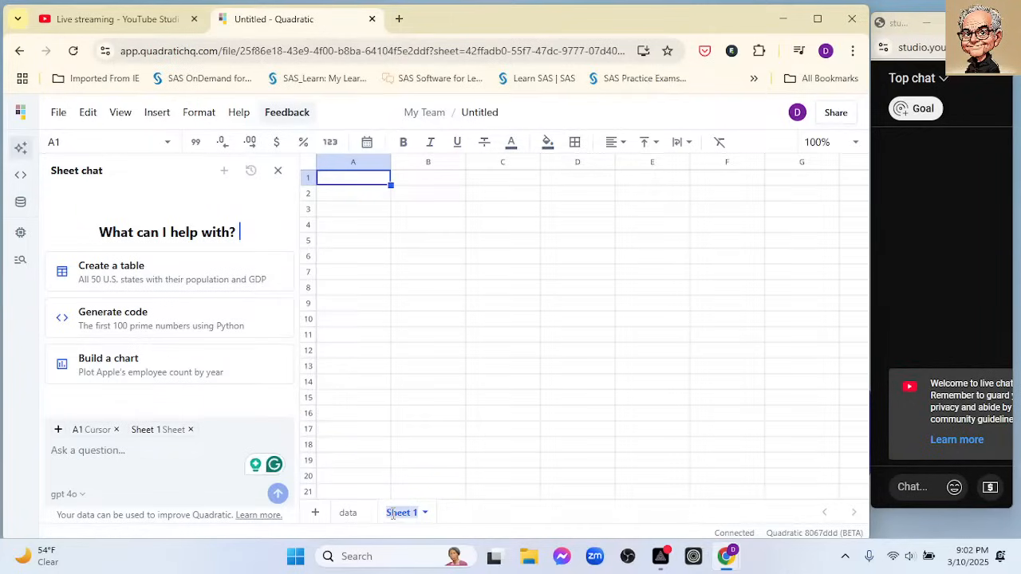
text(wroksheet)
key(BackSpace)
click(348, 513)
- Look back up through the sales records of Table1 on the data sheet
scroll(721, 232, up, 10)
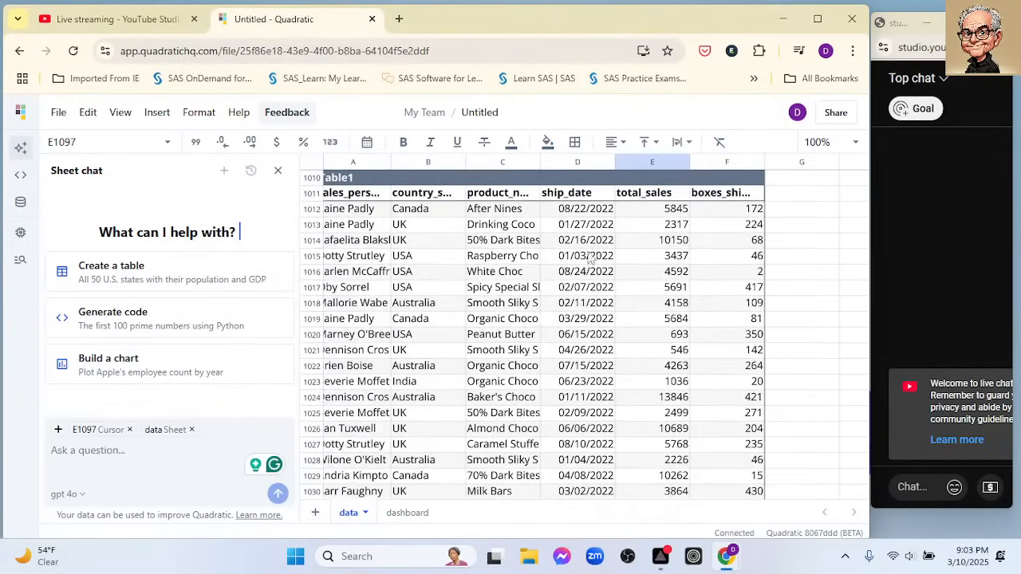
scroll(714, 225, up, 15)
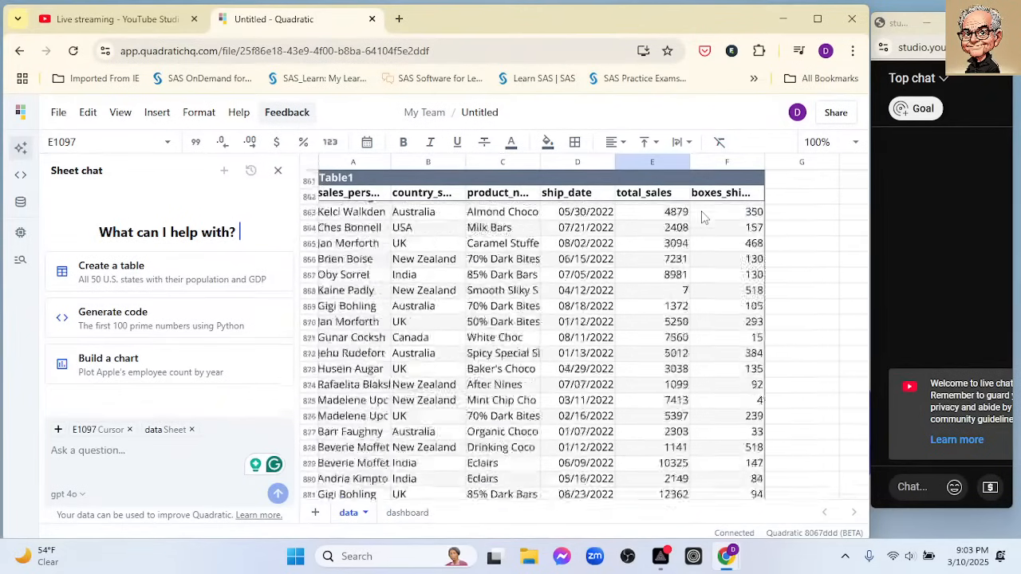
scroll(702, 217, up, 10)
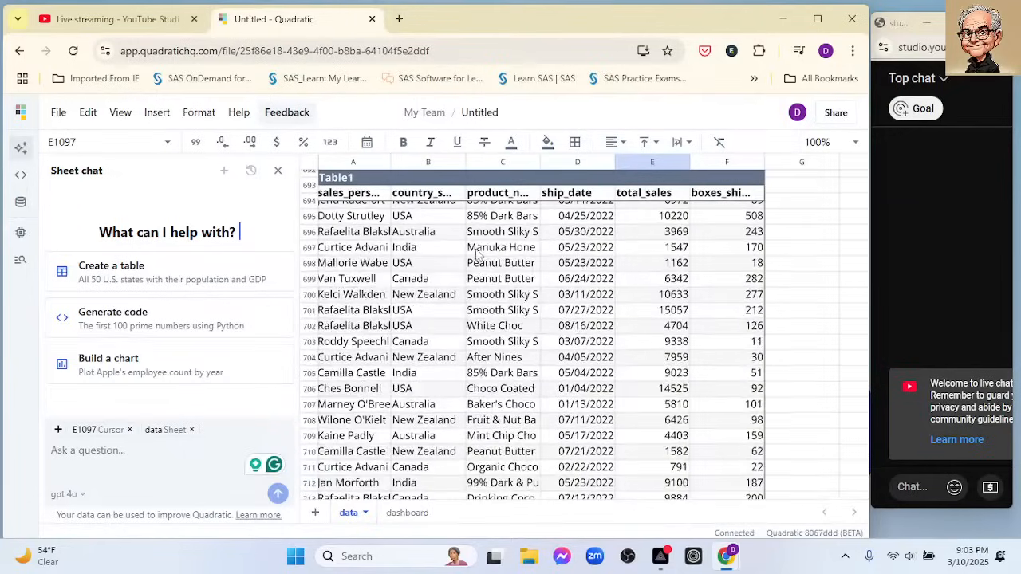
click(383, 220)
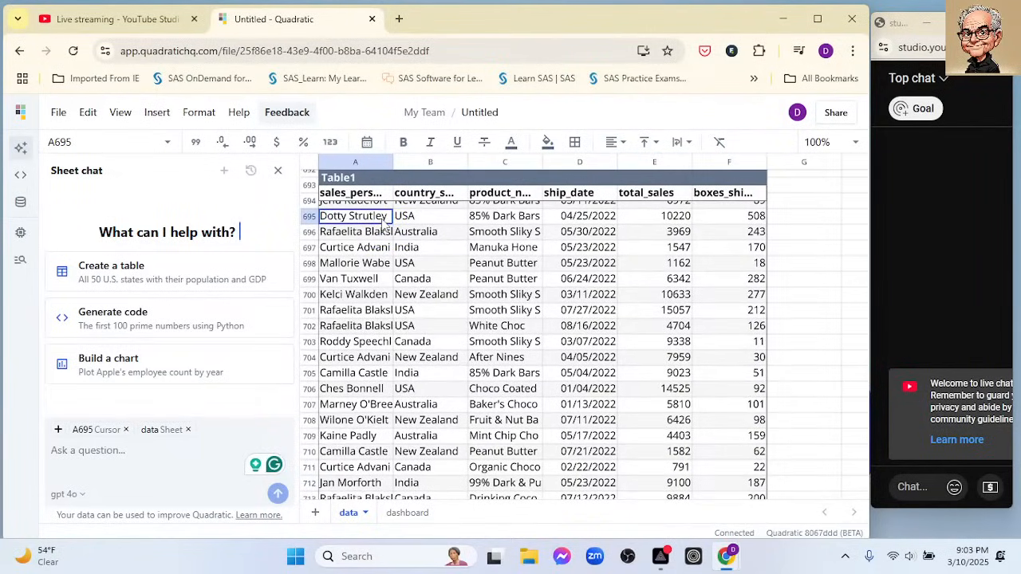
scroll(387, 228, up, 4)
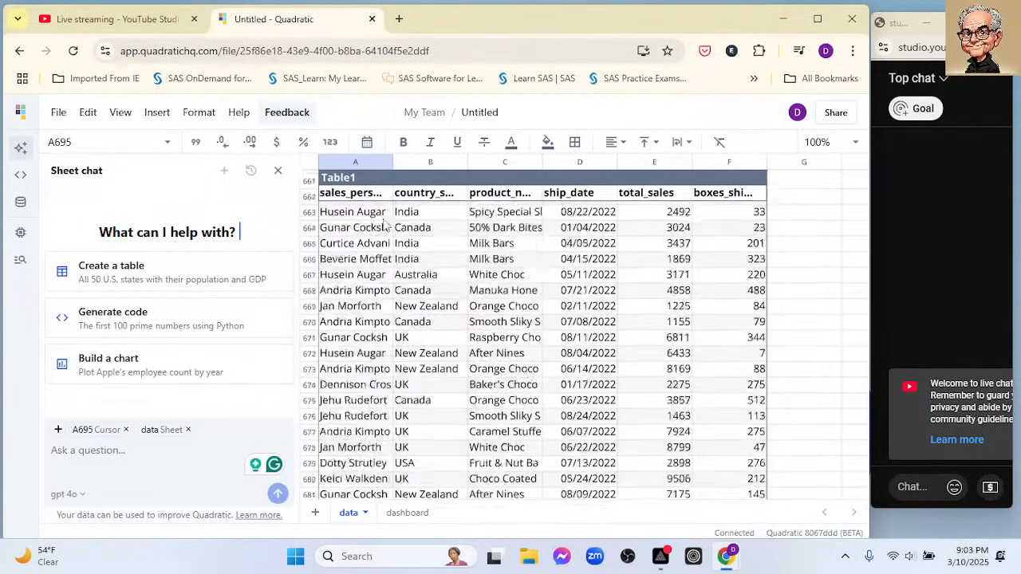
click(608, 224)
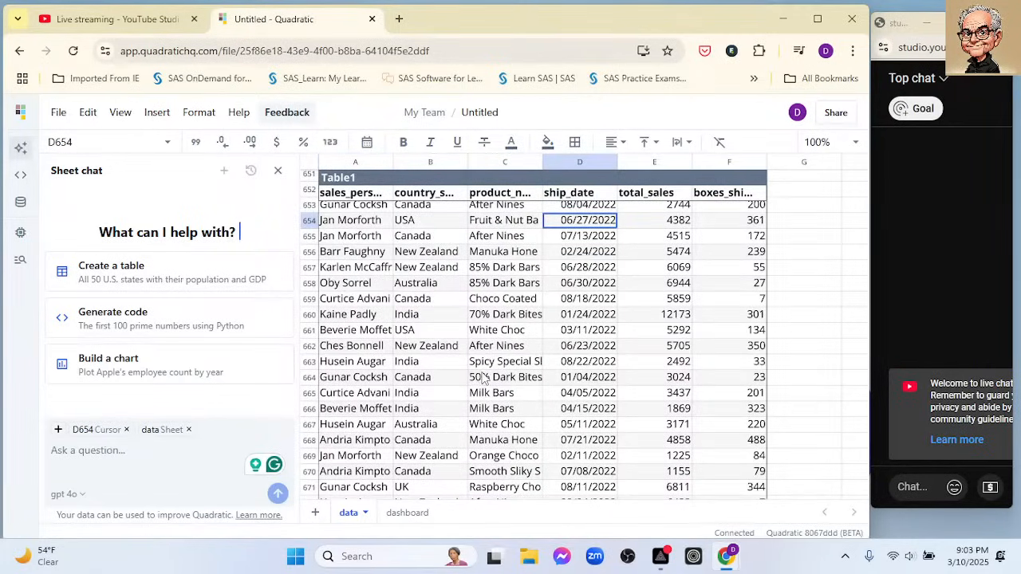
- Try to narrow the Sheet chat pane to give the spreadsheet more room
click(892, 510)
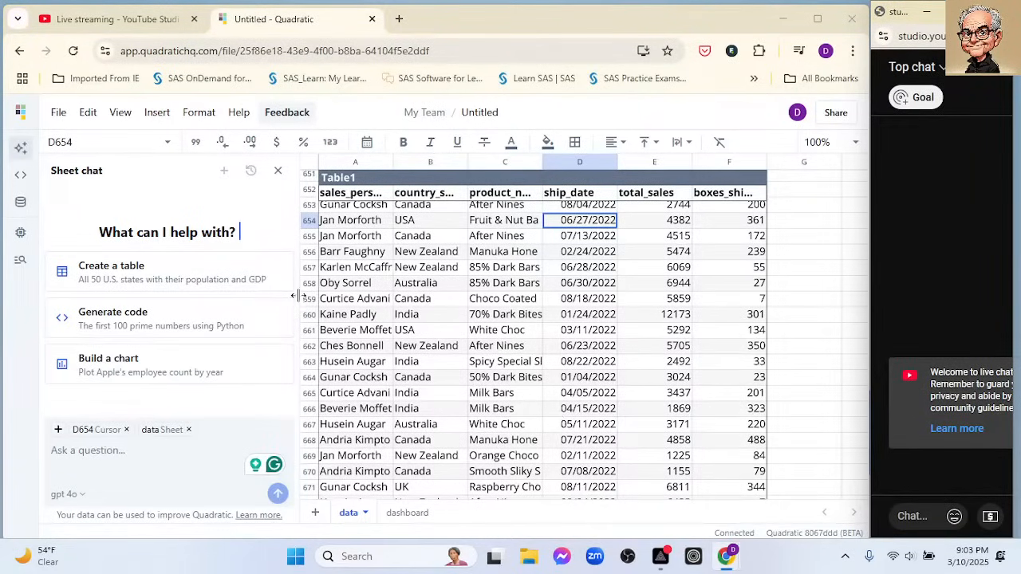
drag(298, 295, 253, 297)
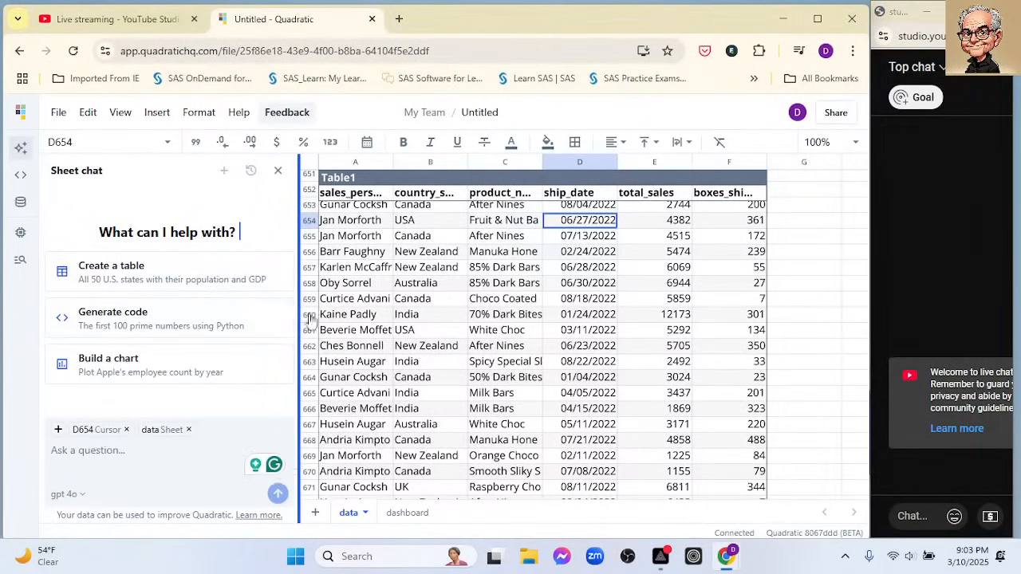
drag(311, 319, 229, 323)
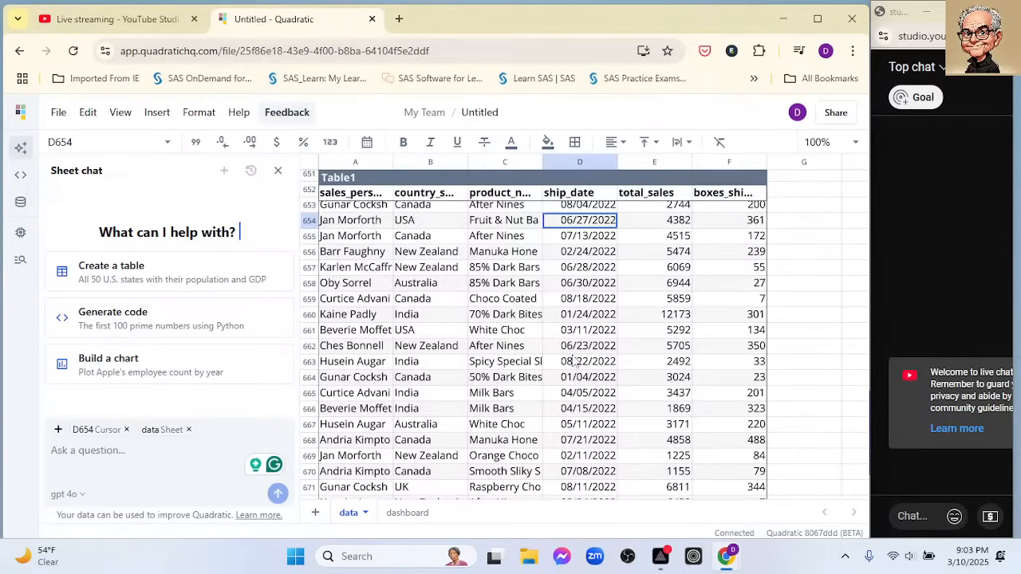
- Draft the Sheet chat request "Create a plot (with a trend line) of number of rows by day, put the plot" from the data sheet
scroll(574, 359, down, 2)
scroll(571, 317, up, 9)
scroll(571, 317, up, 20)
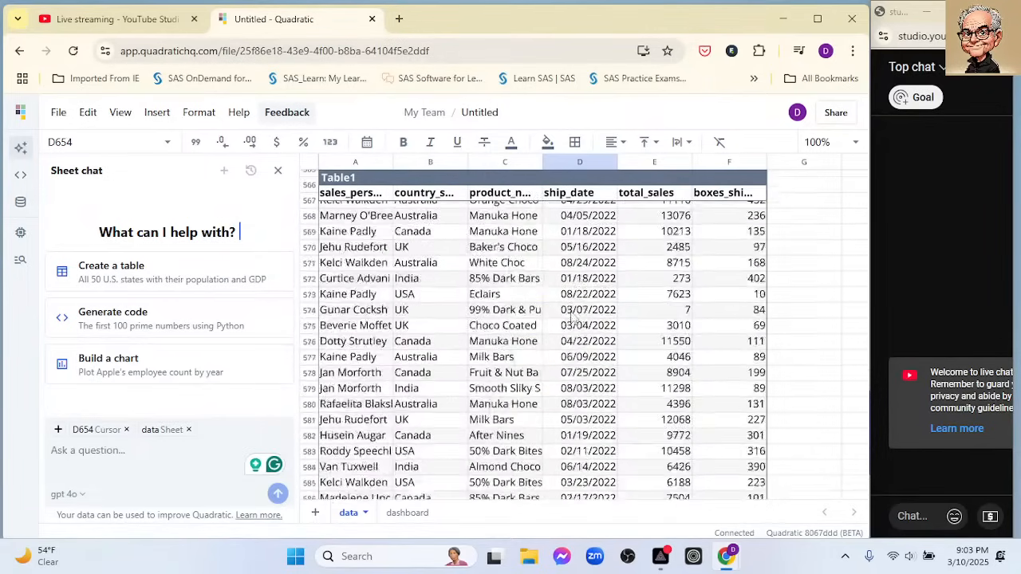
scroll(571, 317, up, 20)
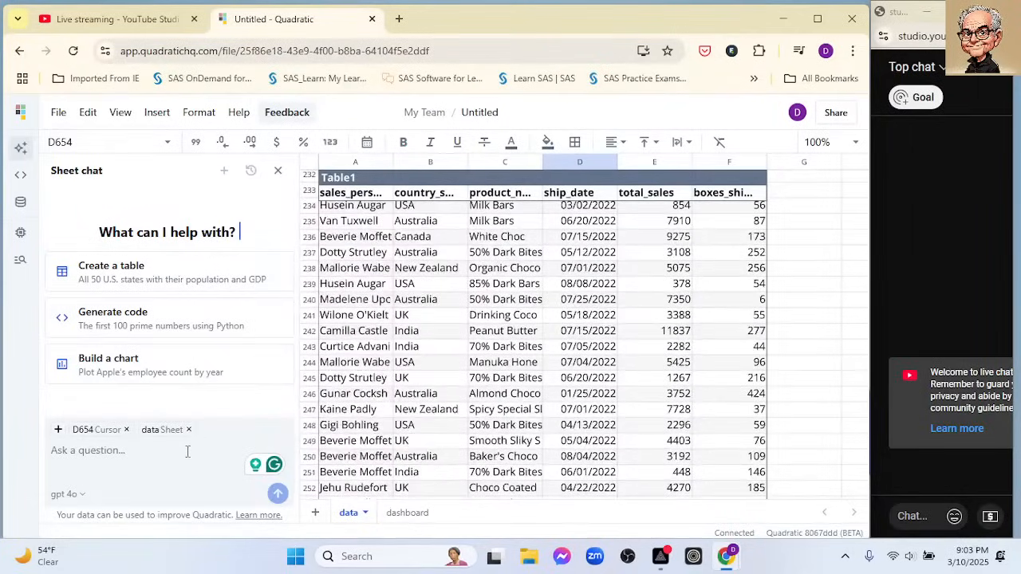
text(Create)
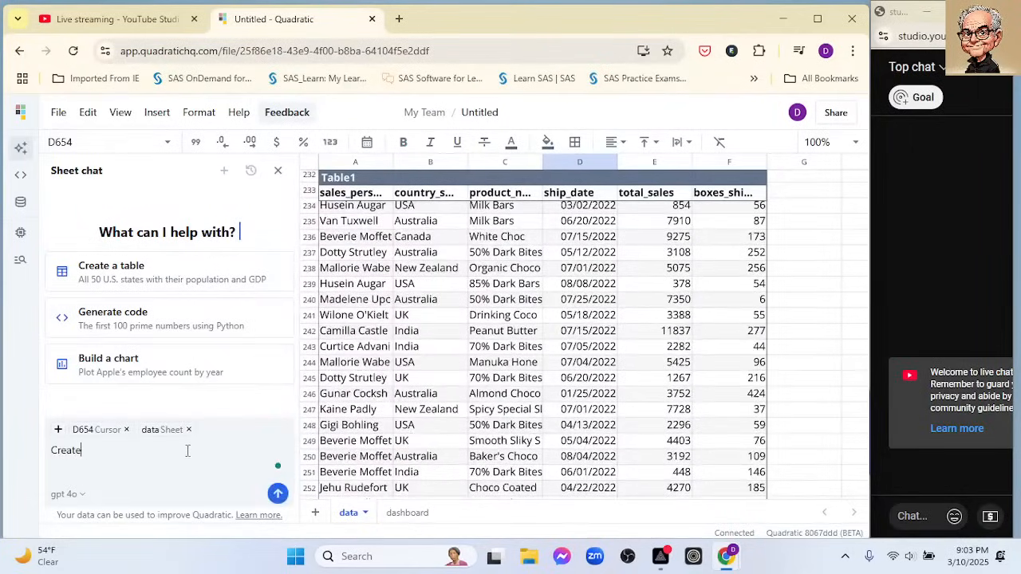
text( a plot (with a trend line) of)
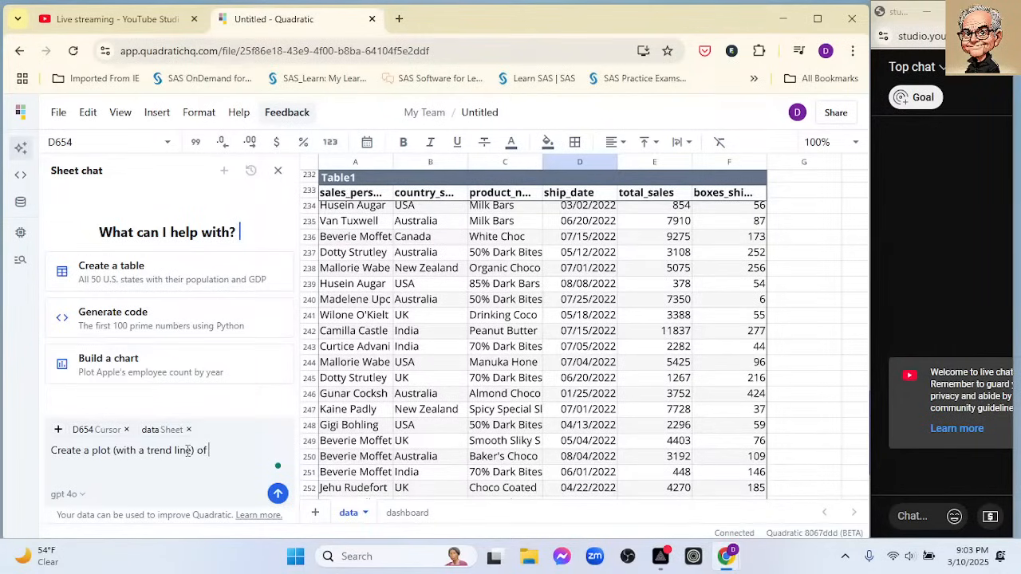
text( number of rows by )
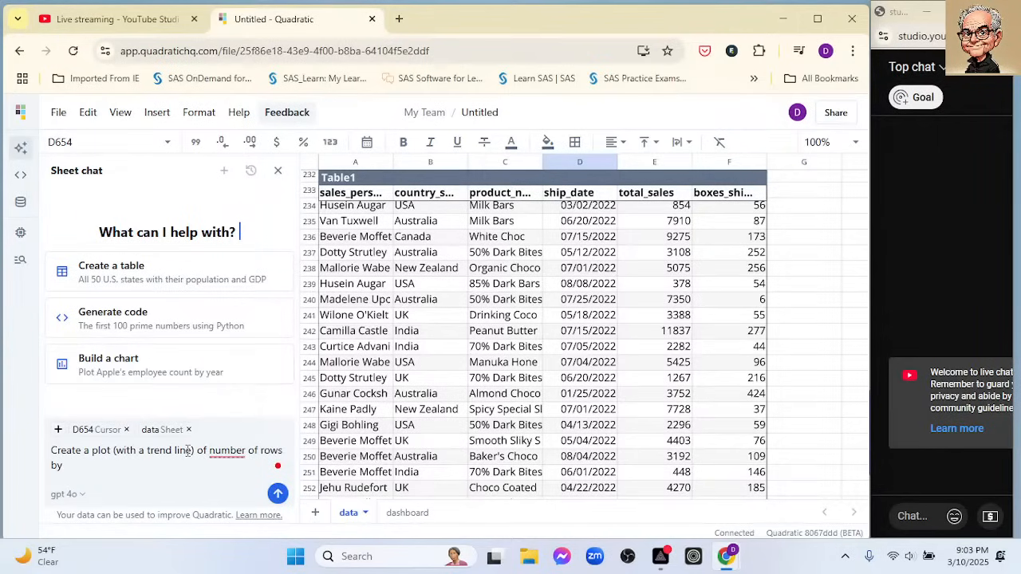
text(day, put the plot)
- Check the dashboard sheet, return to the data sheet, and correct "number" to "the number" in the drafted request
click(407, 513)
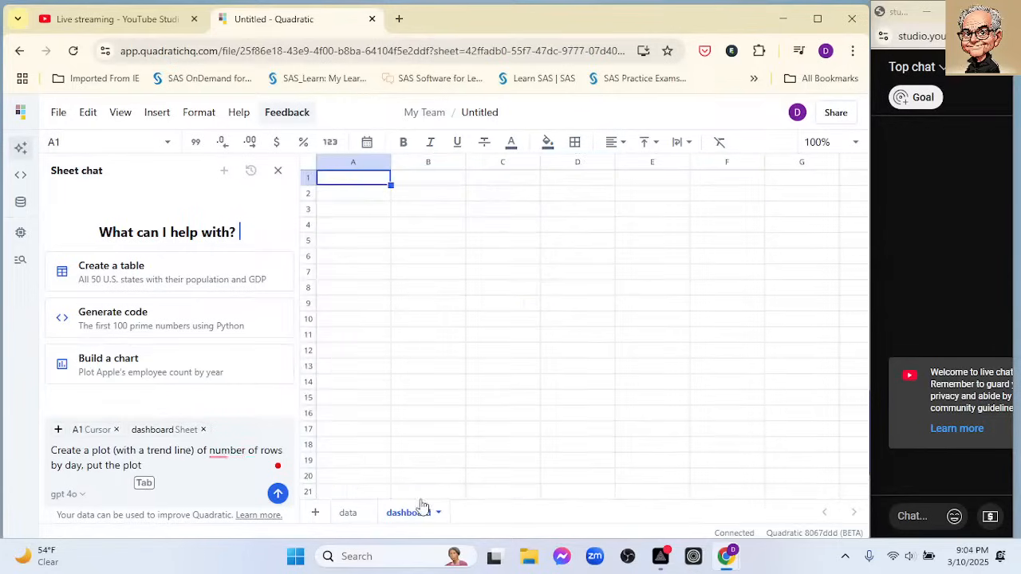
click(354, 519)
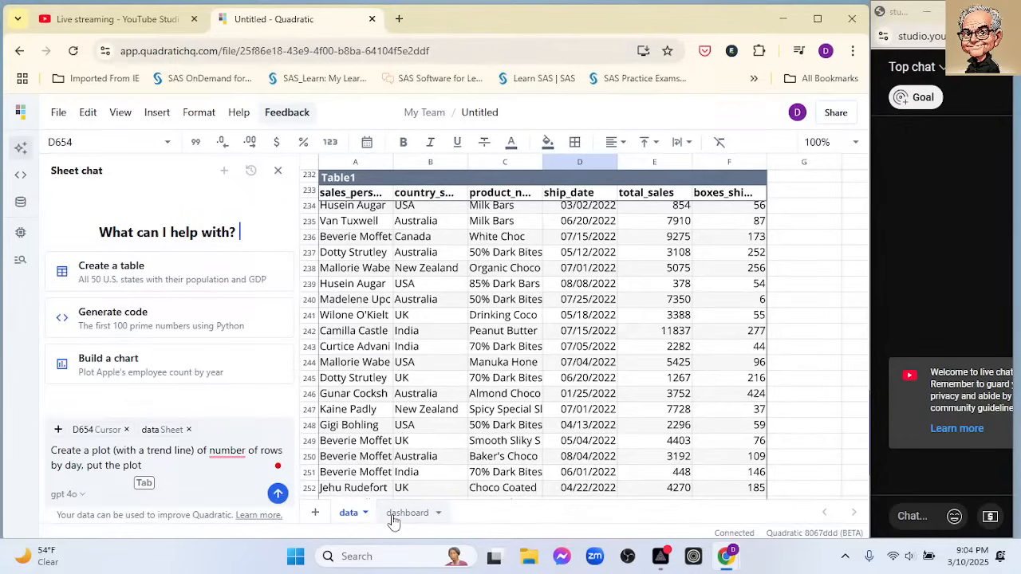
click(229, 452)
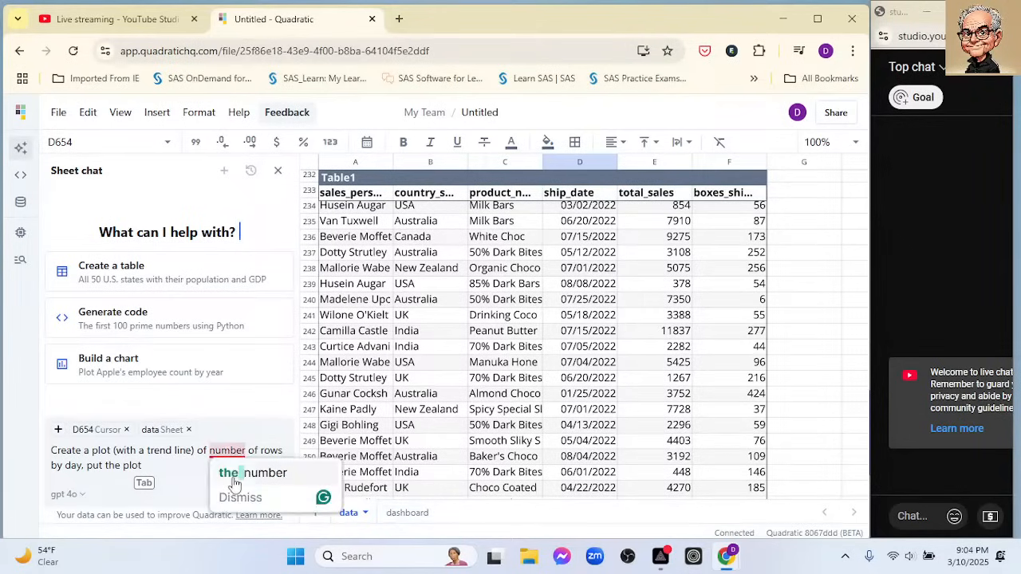
click(234, 477)
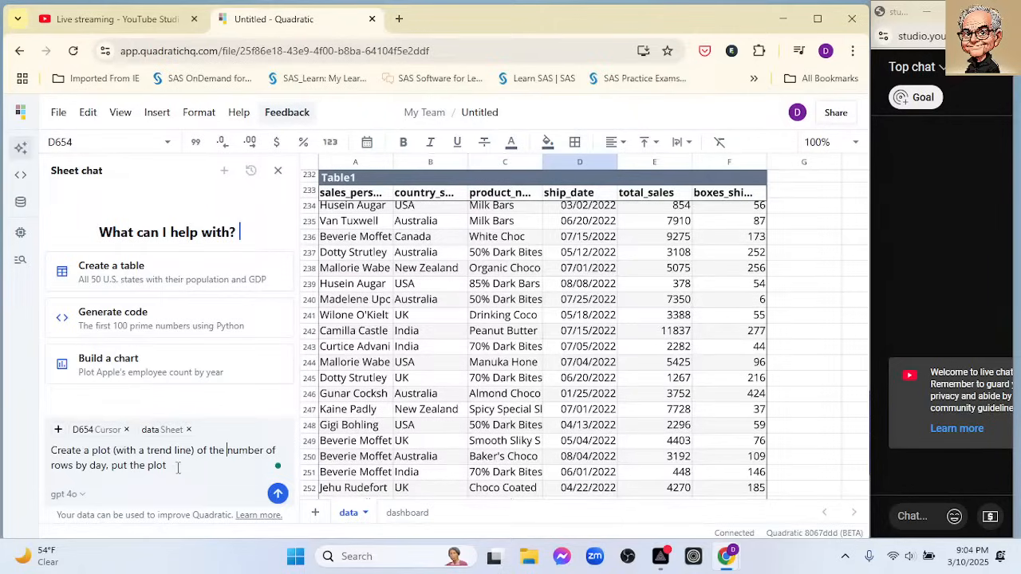
- Change the ending of the chat request to "put the on the dashboard sheet" and send it
click(213, 470)
key(BackSpace)
key(BackSpace)
key(BackSpace)
key(BackSpace)
text(on the dashbora)
key(BackSpace)
text(oard)
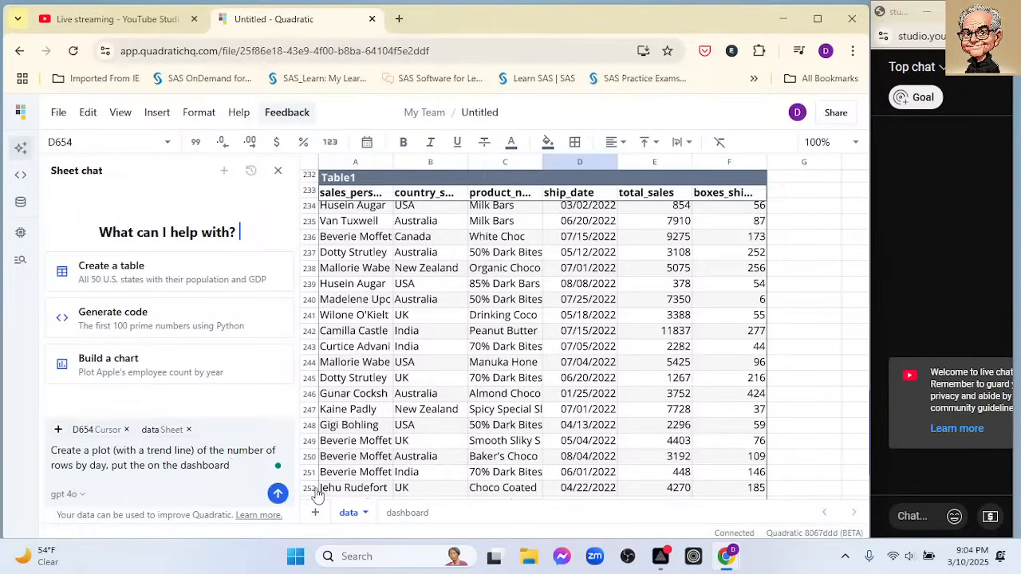
text( sheet)
key(Return)
- Open the dashboard sheet and have the AI fix the Python error in cell A1
click(408, 515)
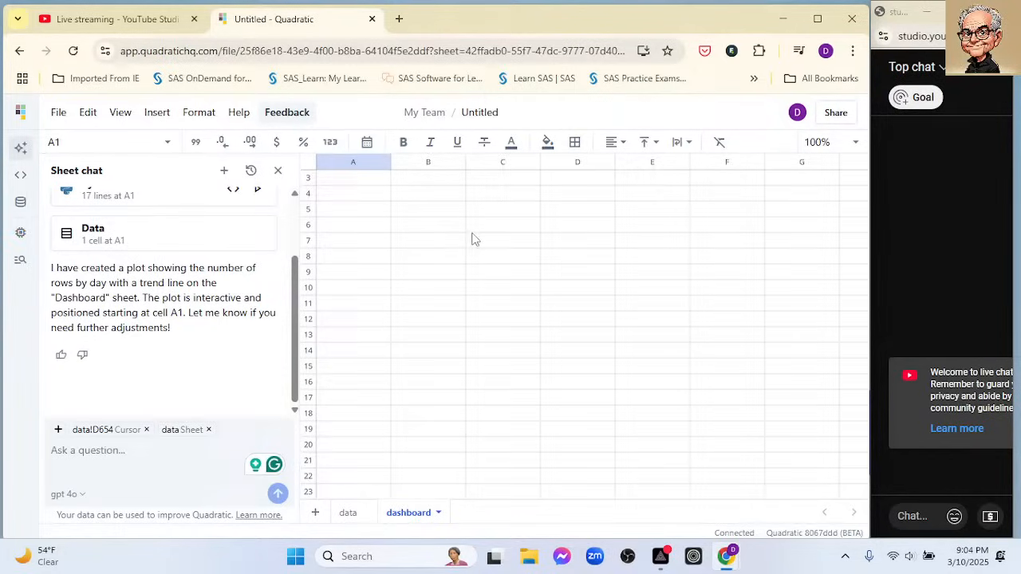
scroll(430, 217, up, 1)
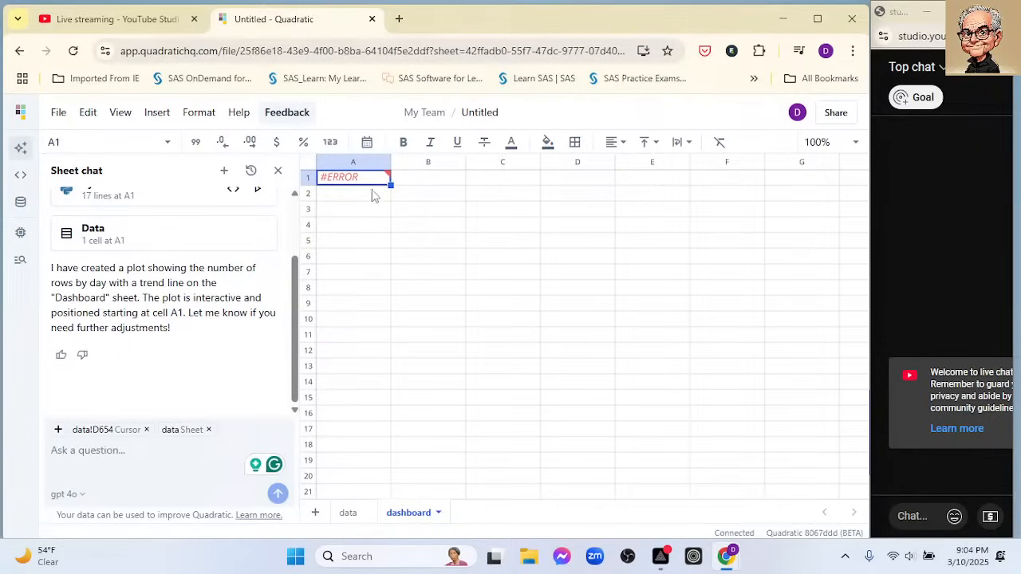
mouse_move(381, 170)
click(544, 194)
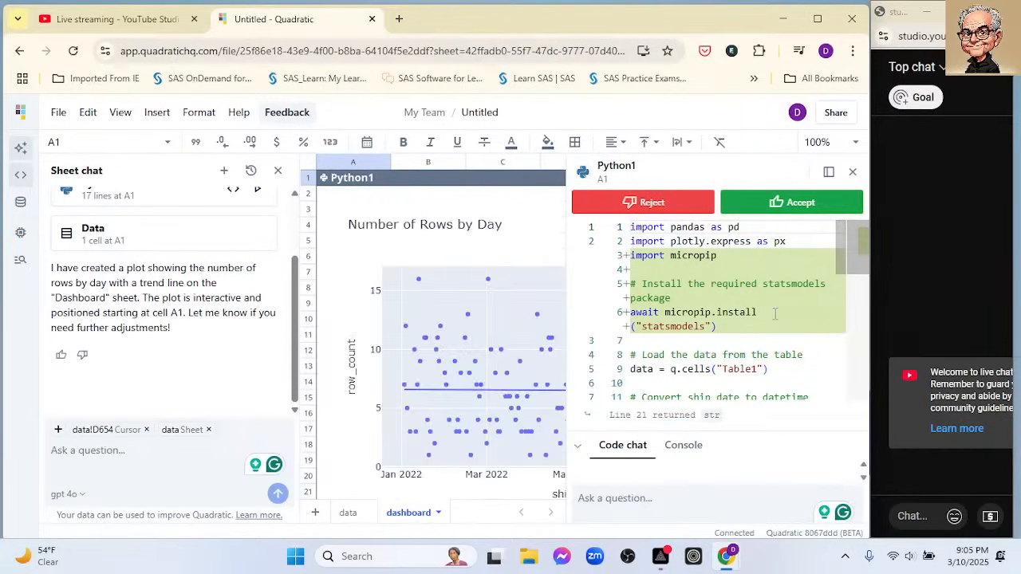
- Ask the code chat for the Python chart in A1: "Change it to a line plot"
click(611, 488)
text(Change ti)
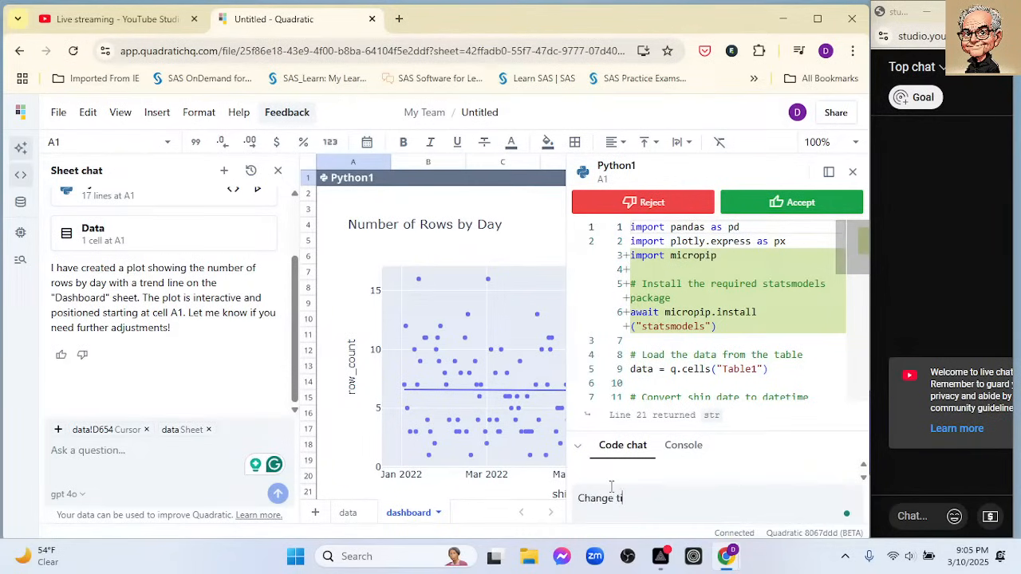
key(BackSpace)
key(BackSpace)
text(it to a line pl)
key(BackSpace)
key(BackSpace)
text(plot)
key(Return)
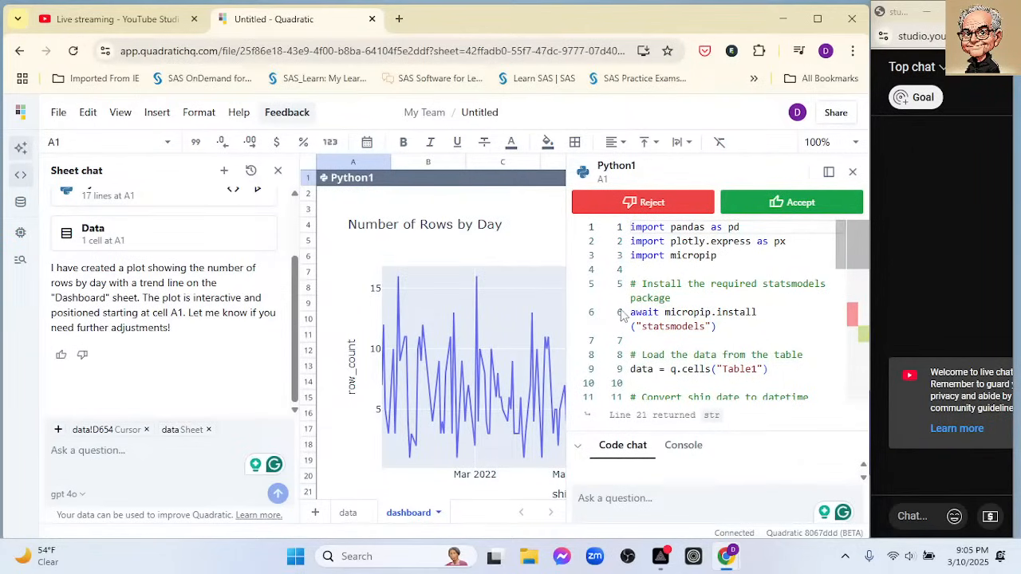
- Ask the code chat to "Add a trend line" to the rows-by-day chart
click(659, 515)
text(Add a )
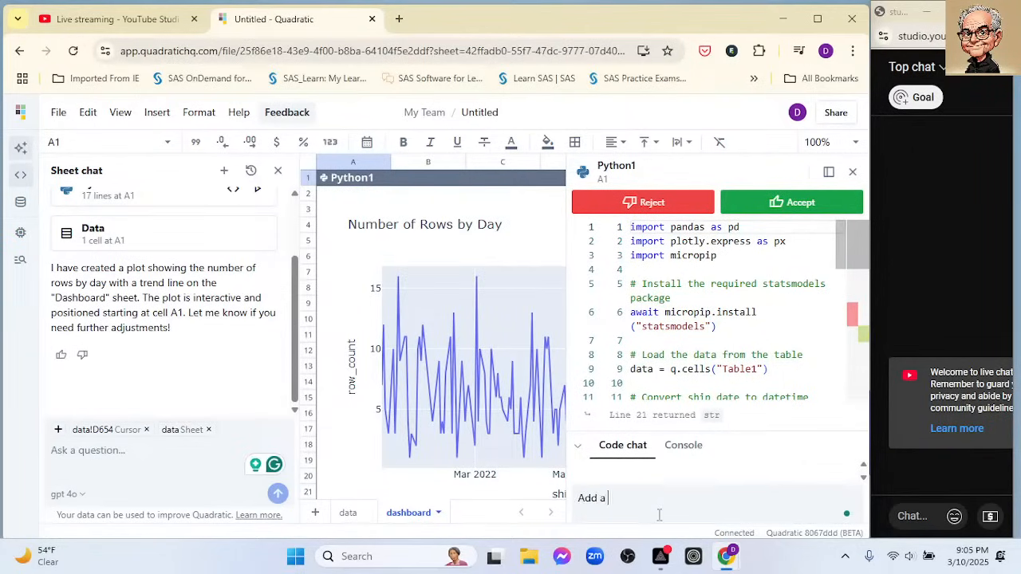
text(trend line)
key(Return)
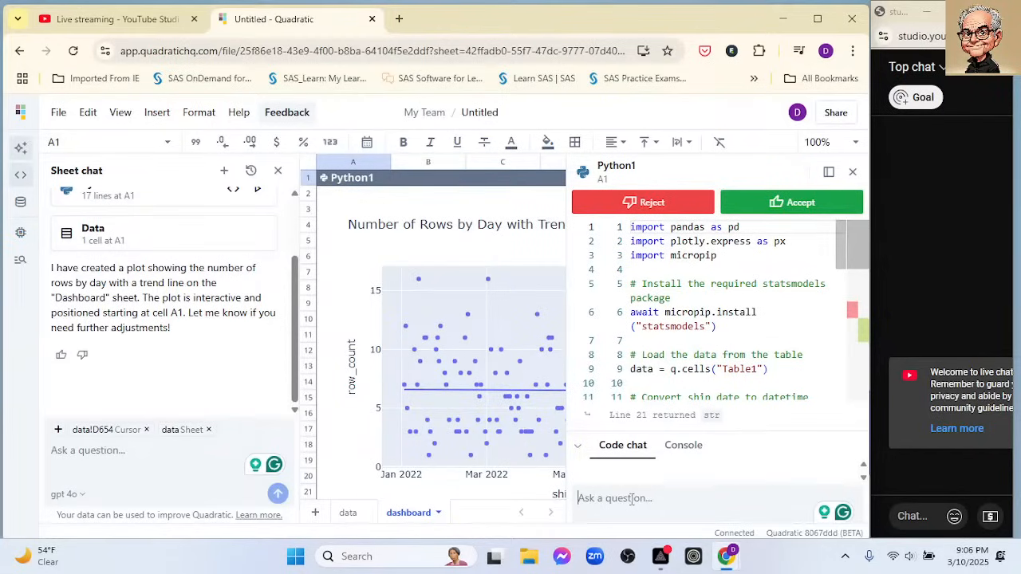
- Ask the code chat to "Make a lineplot with a trend line", accept the code change and close the code editor
text(Make a )
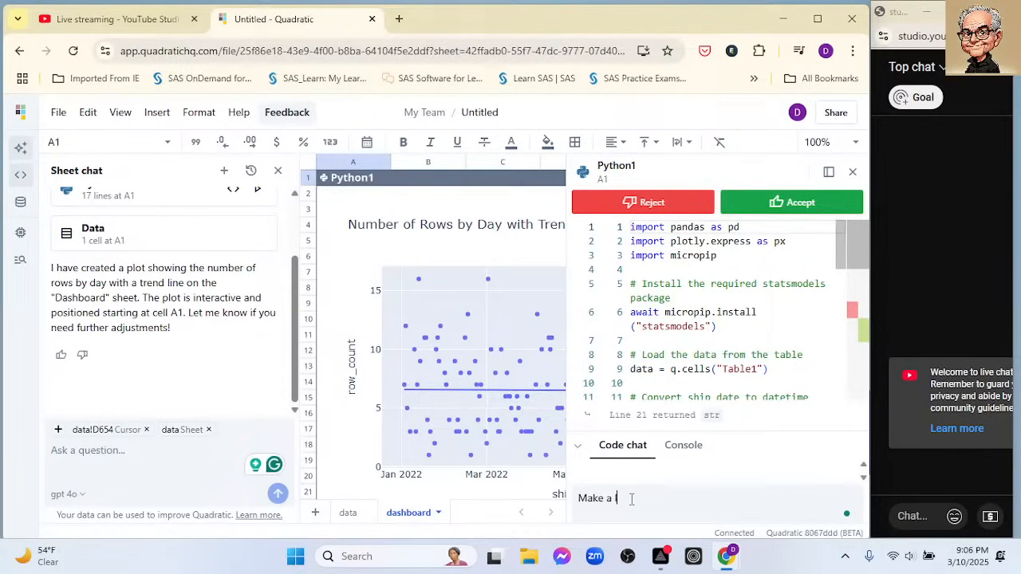
text(lineplot with a trend)
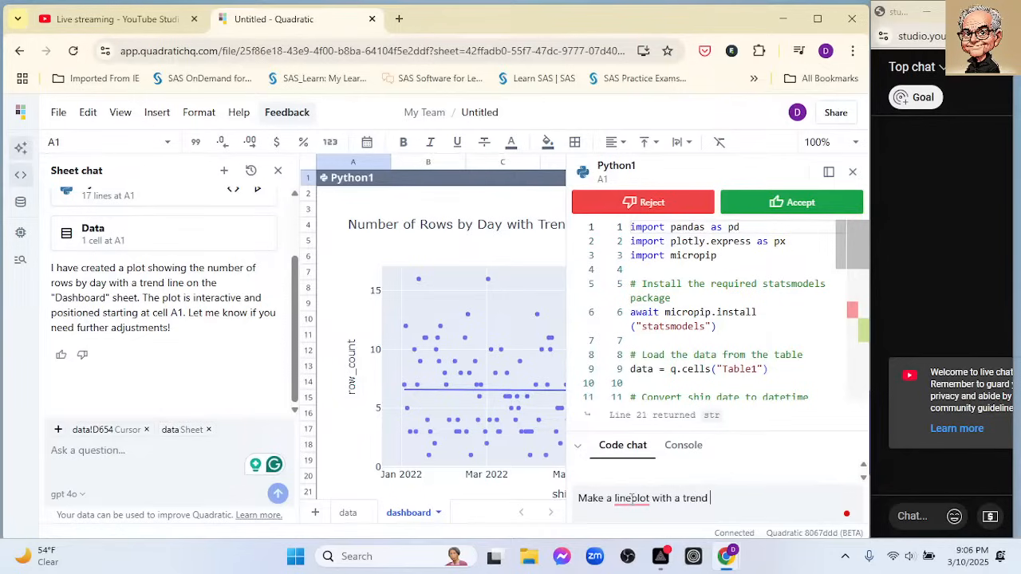
text( line.)
key(Return)
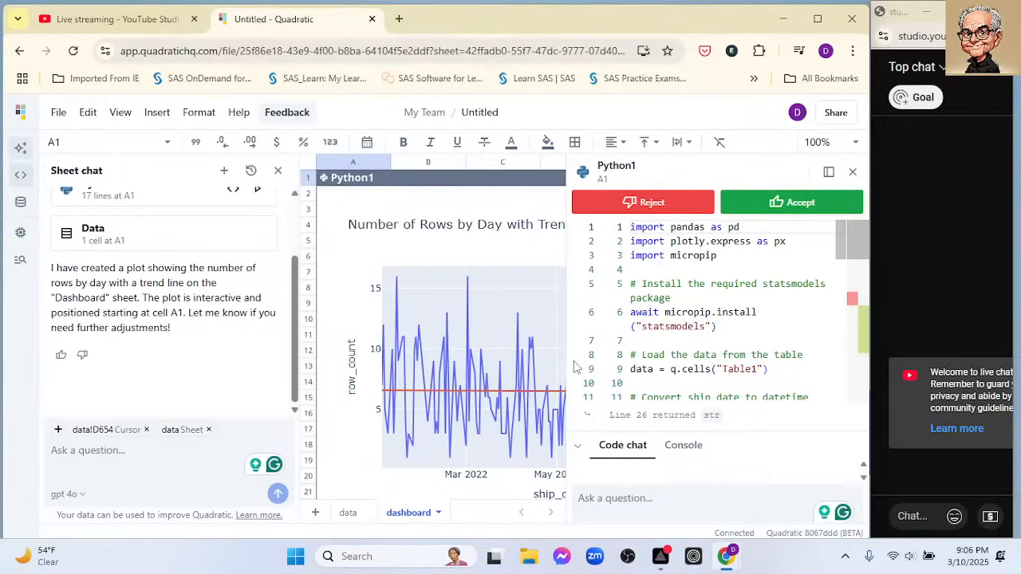
click(804, 202)
click(852, 173)
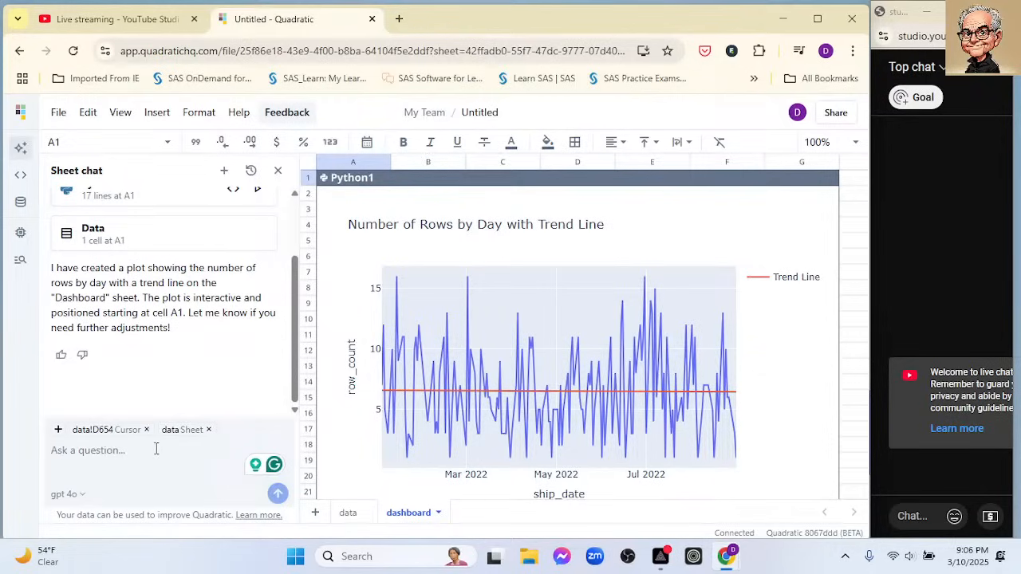
- Send the Sheet chat request "Make the plot the average number of rows" for the dashboard chart
text(Make the p)
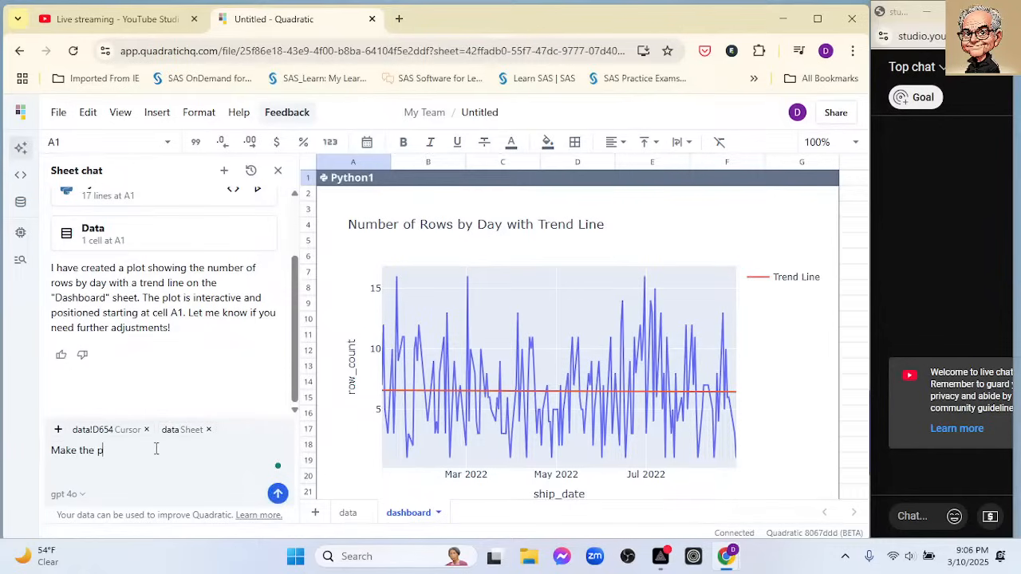
text(lot the avera)
key(BackSpace)
key(BackSpace)
text(rage number of rows)
key(Return)
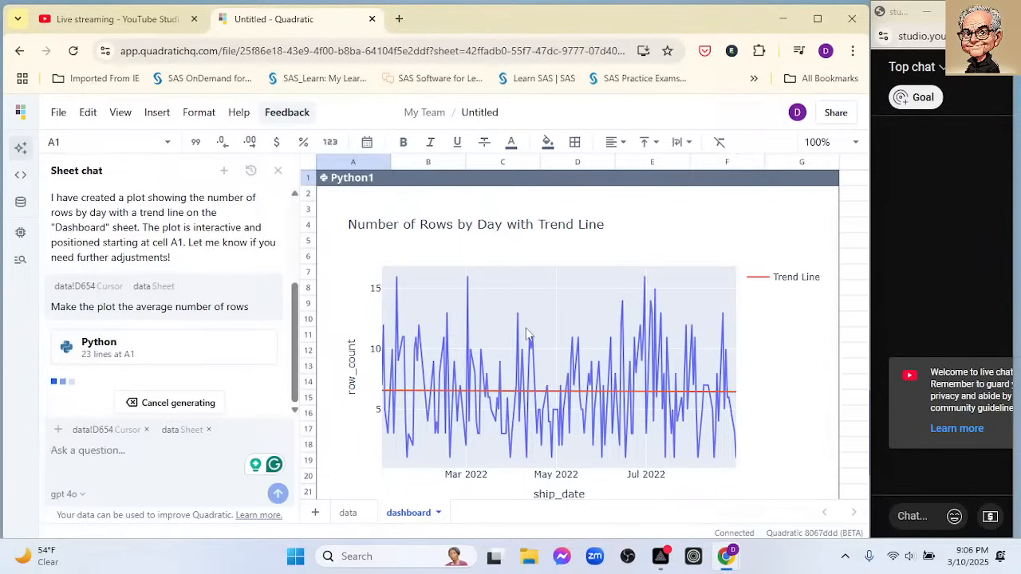
- Review the updated average plot on the dashboard sheet and send the Sheet chat request "change to a lineplot"
scroll(526, 336, down, 1)
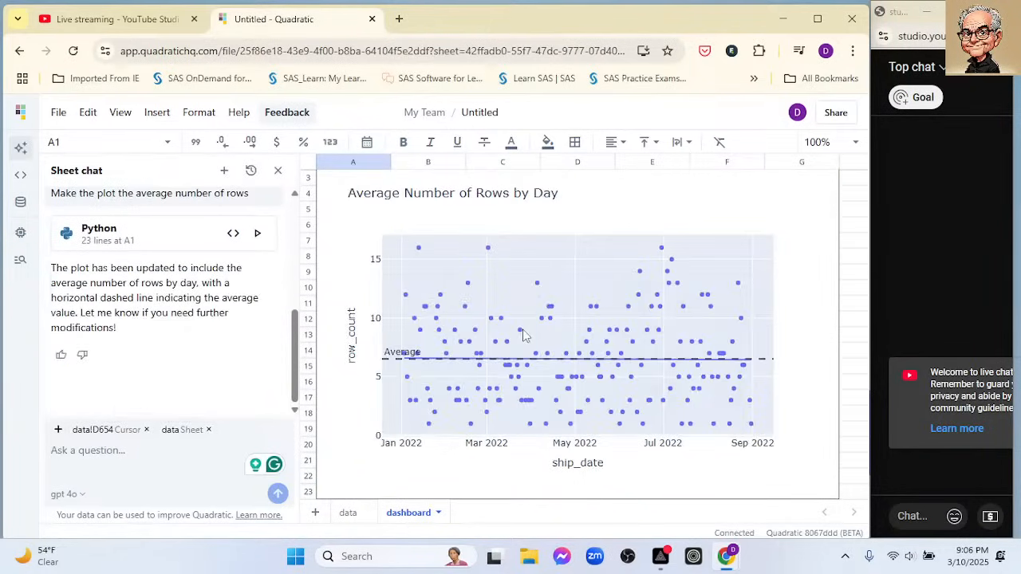
scroll(523, 335, down, 3)
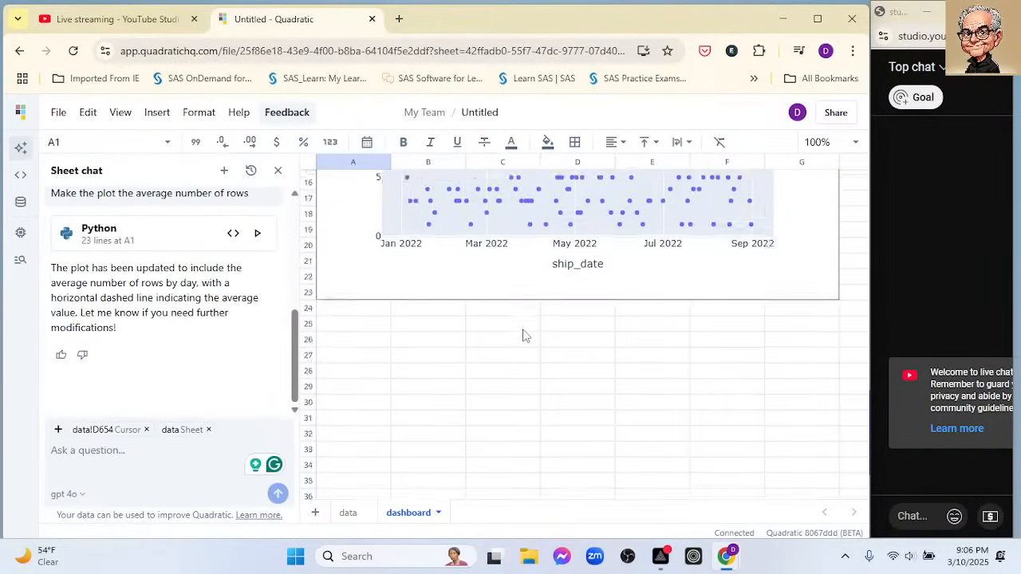
scroll(522, 335, up, 4)
scroll(522, 336, down, 3)
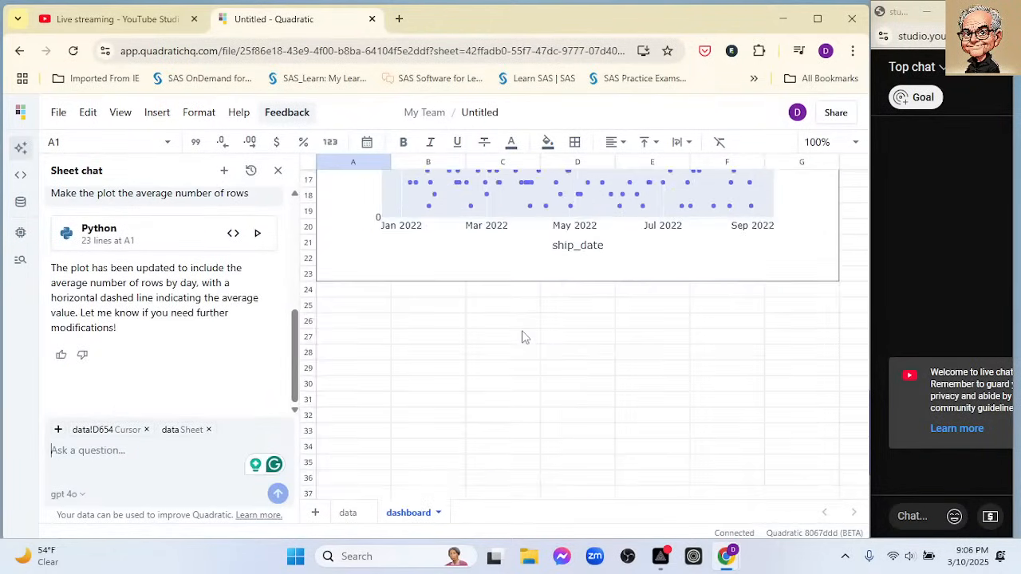
scroll(562, 302, up, 4)
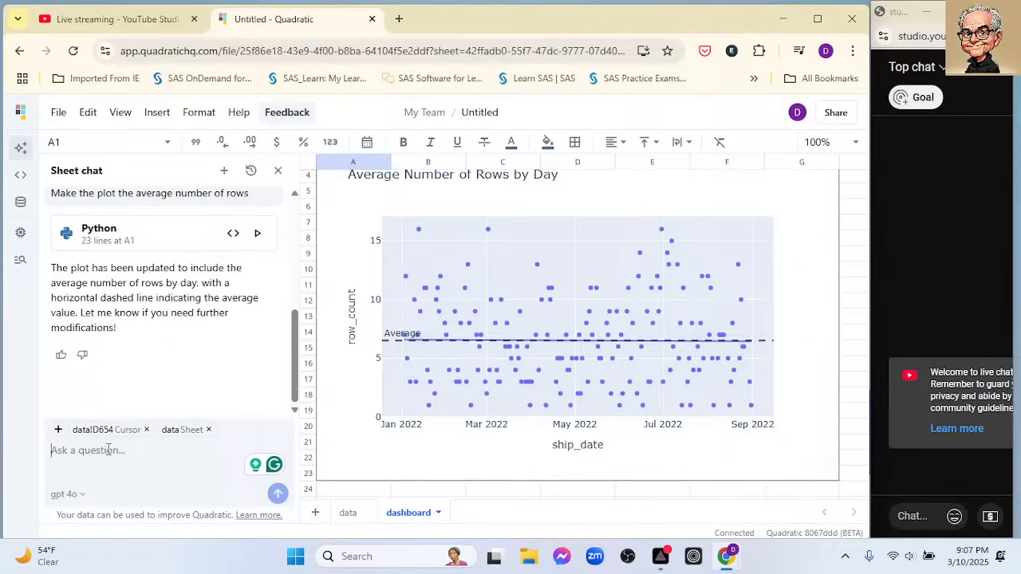
text(change )
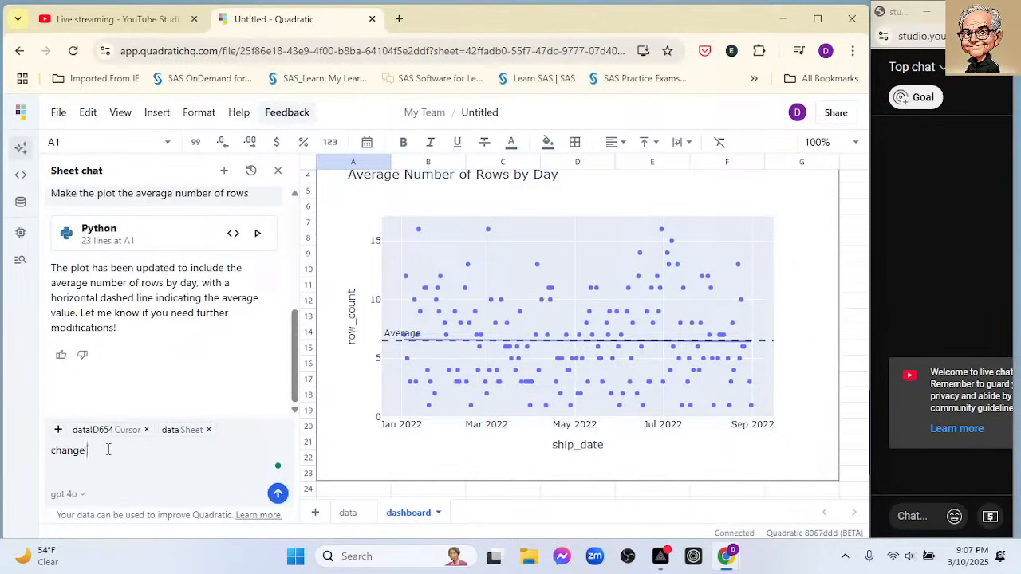
text(tto a lineplot)
key(Return)
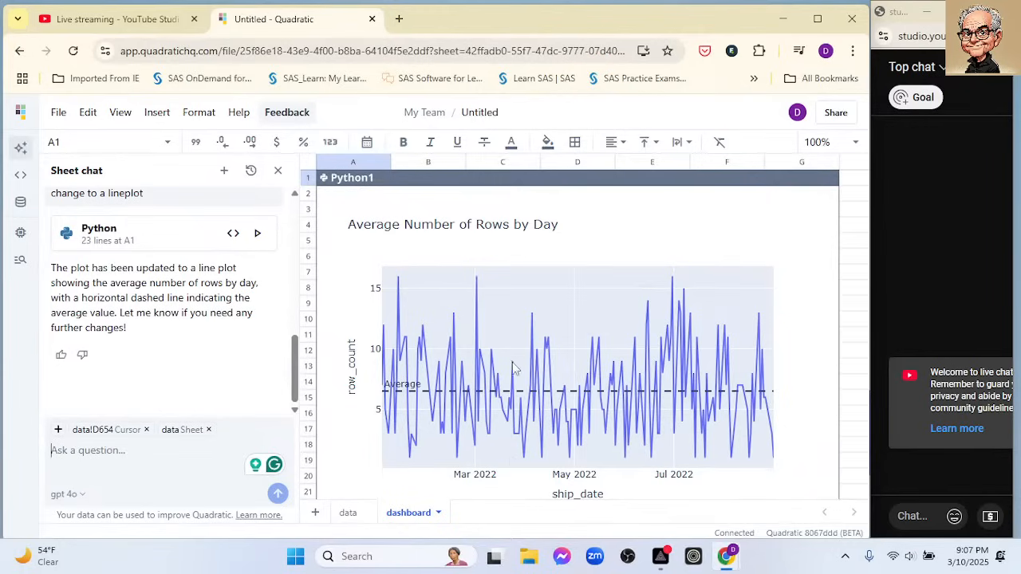
- Switch to the data sheet and auto-fit the boxes_shipped column so its full heading fits
click(354, 517)
click(409, 518)
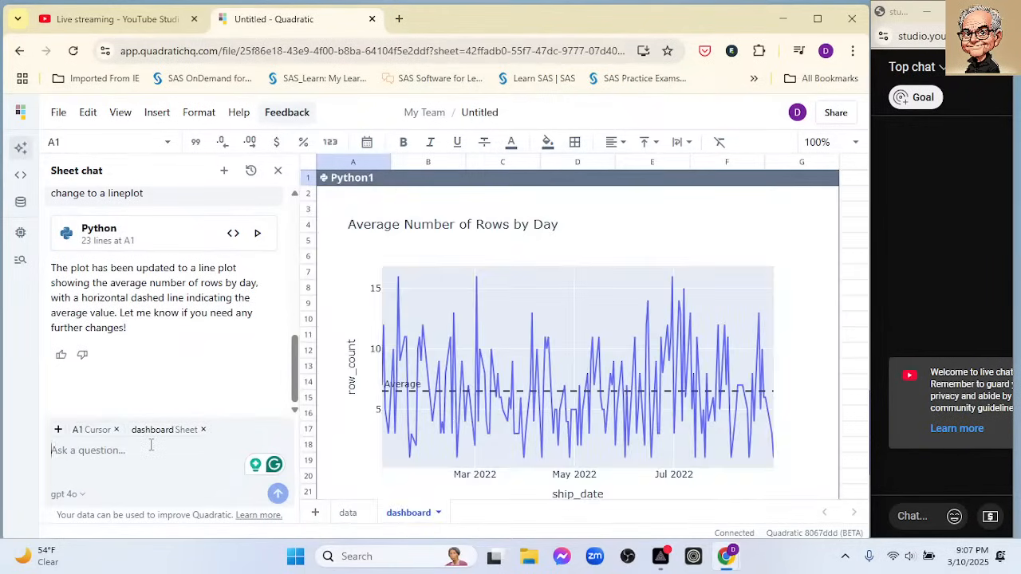
text(C)
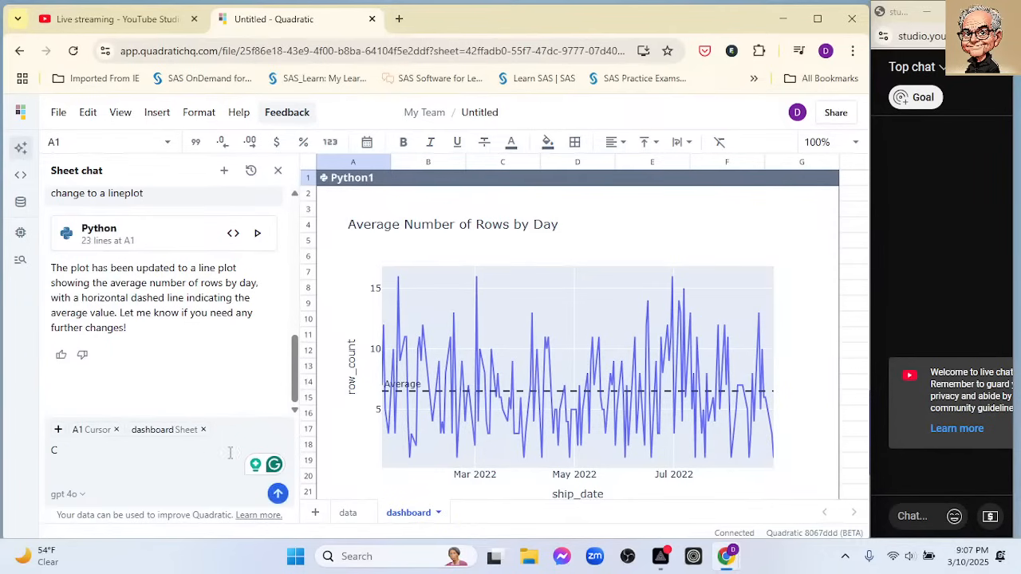
click(346, 513)
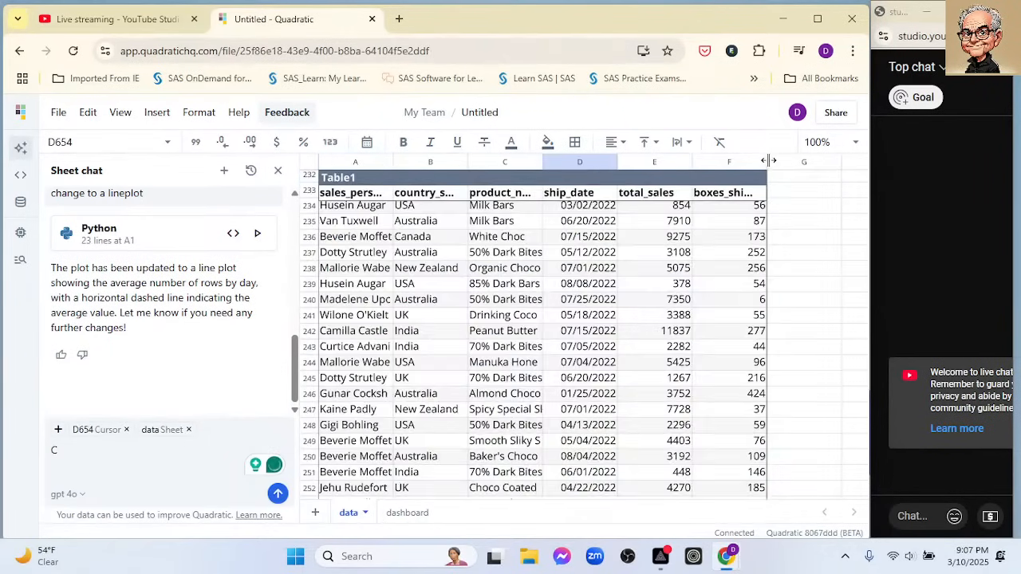
double_click(769, 161)
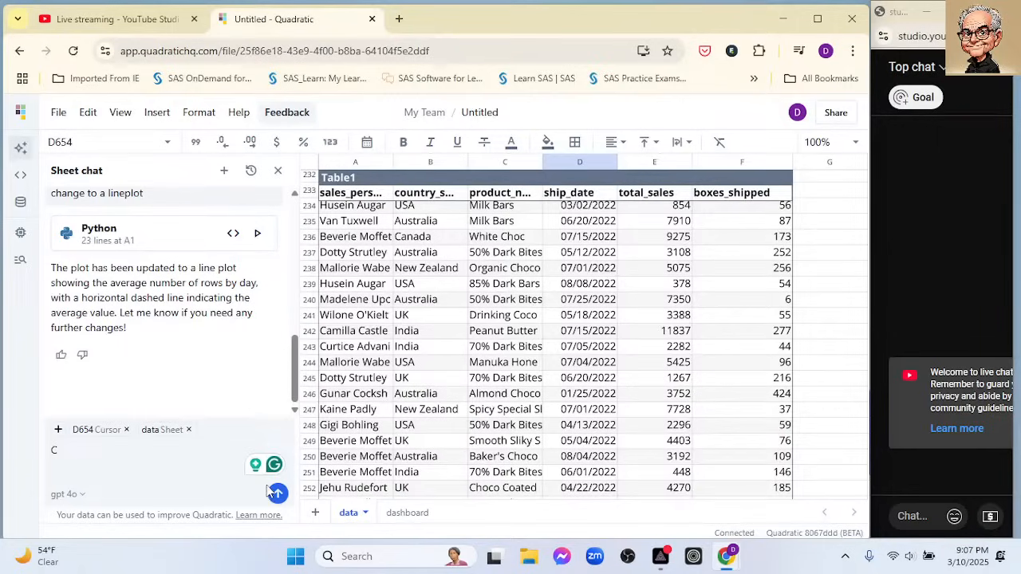
- Draft the Sheet chat request "Create a boxplot and histogram for the total_sales and box" without sending it
key(BackSpace)
text(Cr)
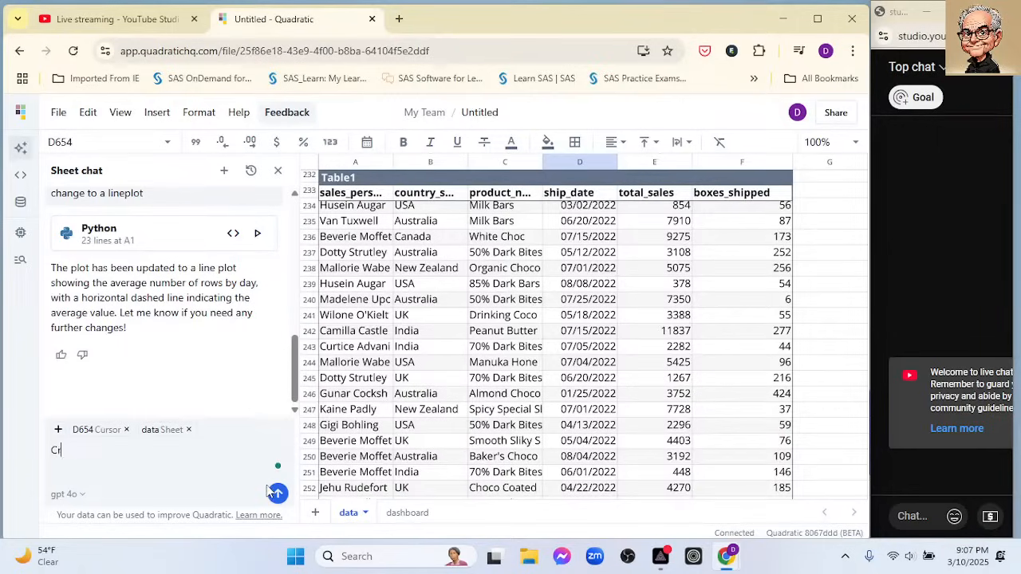
text(eate a boxplot and histogram)
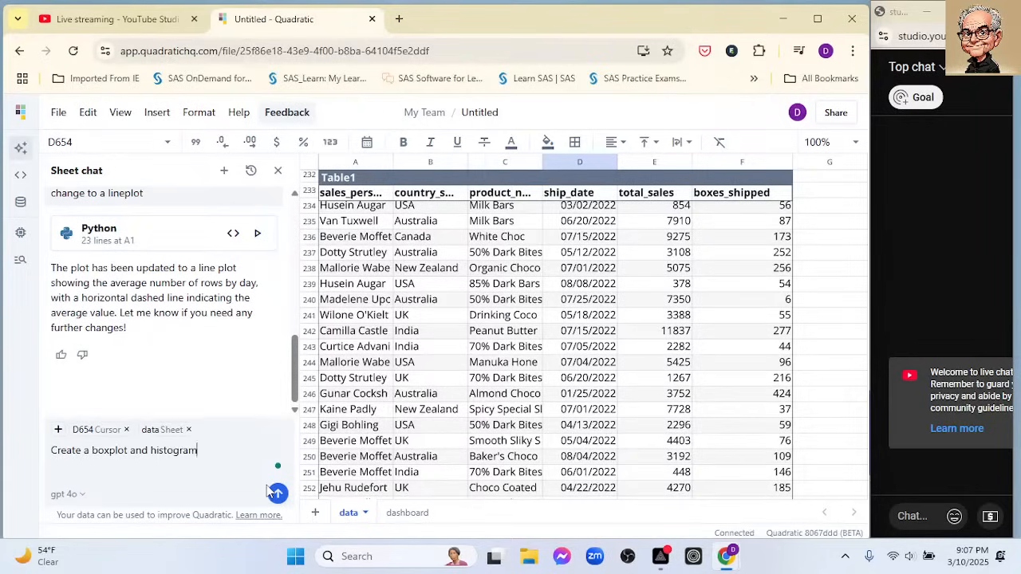
text( for the total_sales and boxw)
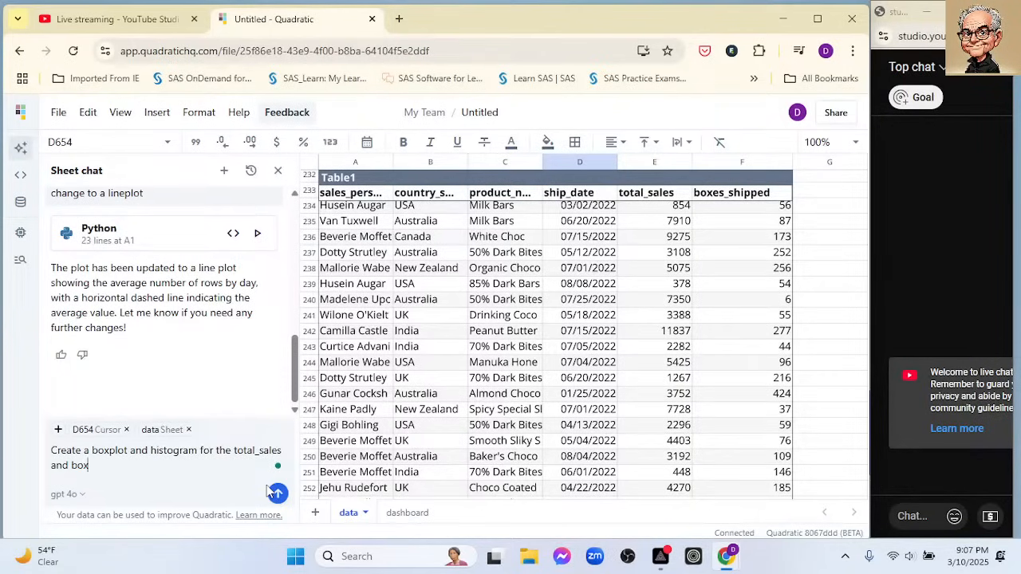
- Insert the word "separate" before "boxplot" in the drafted chat request, correcting its spelling with the Grammarly suggestion
click(89, 452)
text(super)
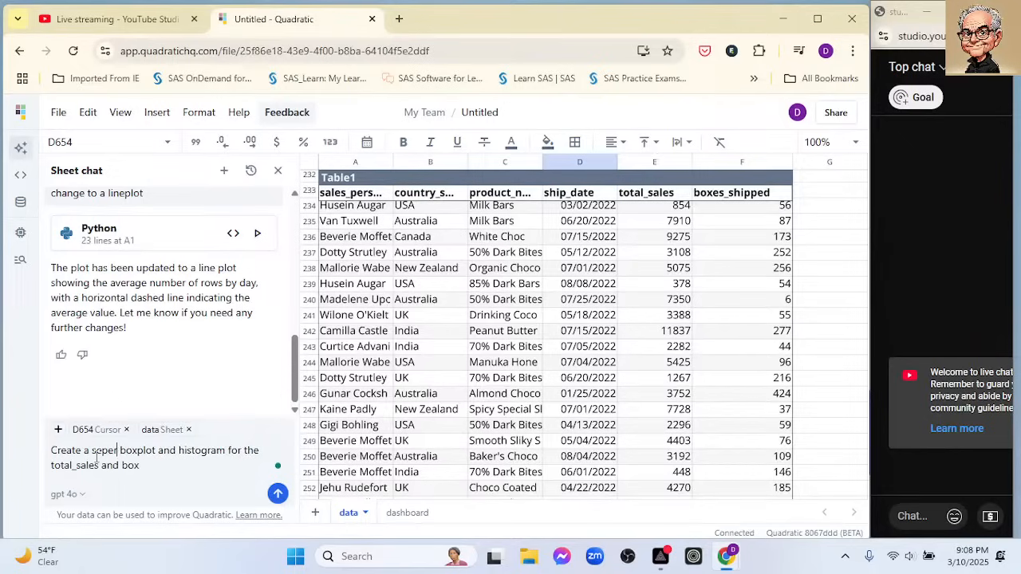
text(atge)
key(BackSpace)
key(BackSpace)
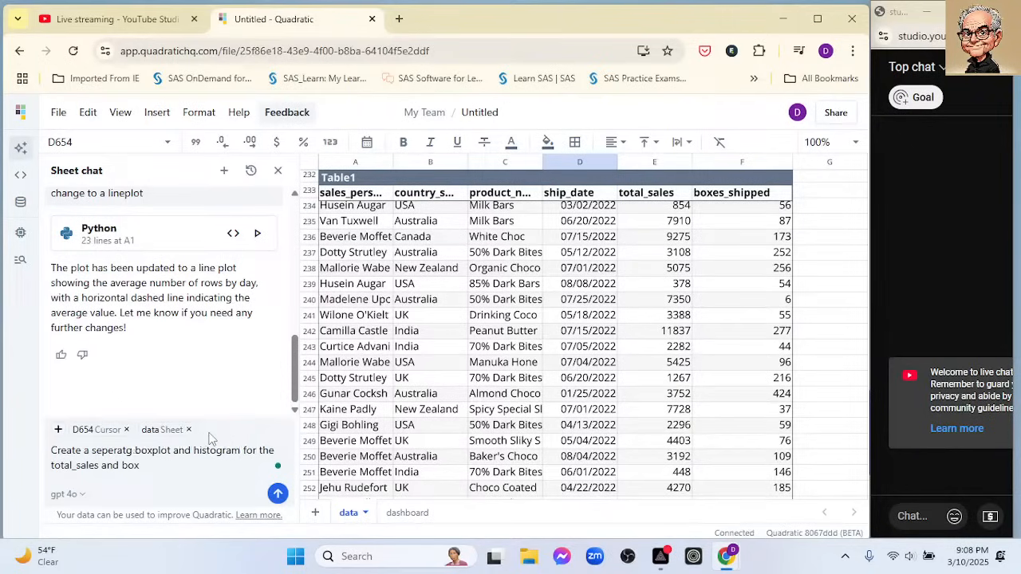
text(e)
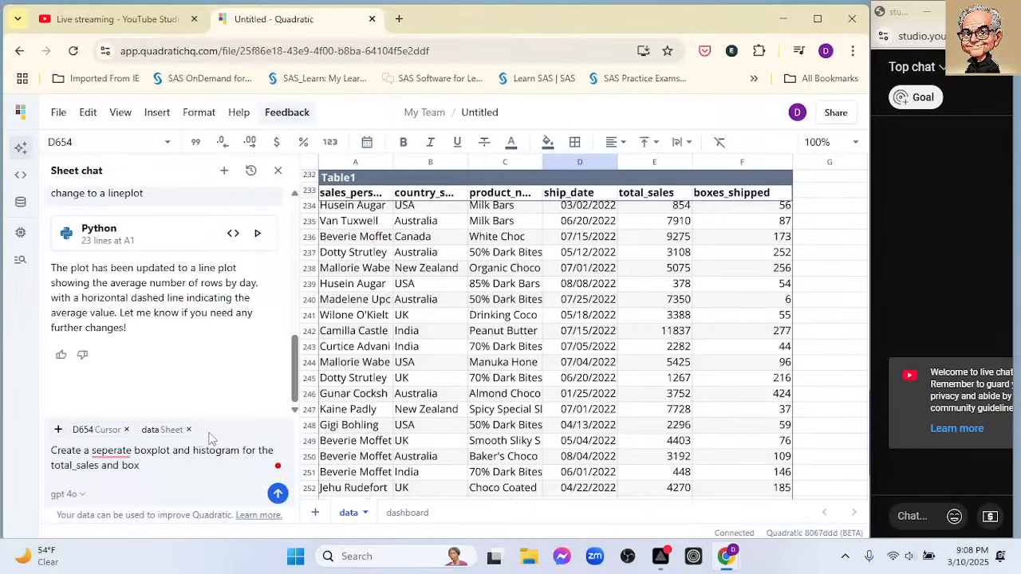
mouse_move(119, 451)
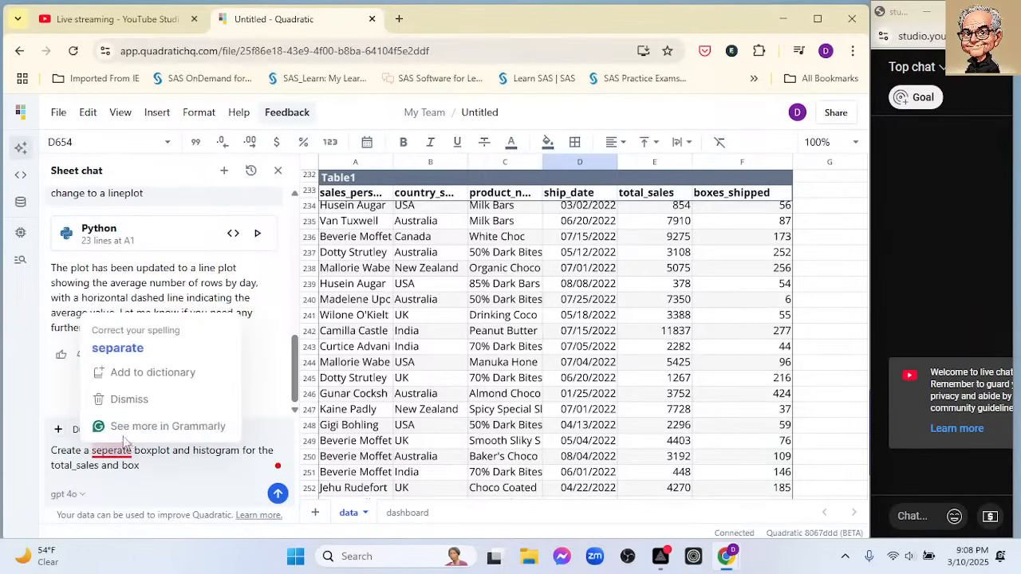
click(118, 348)
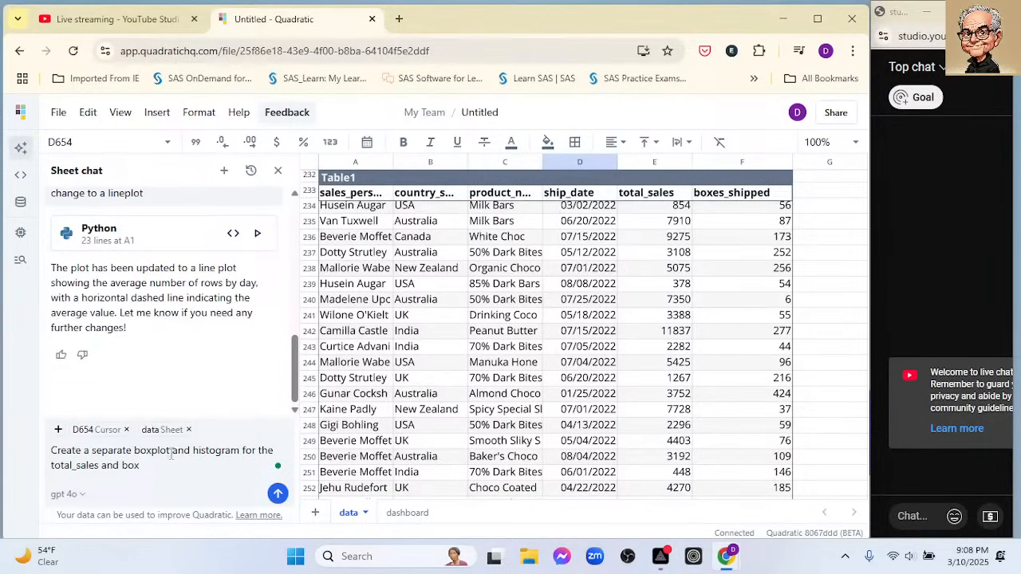
- Make "boxplots" and "histograms" plural in the chat request and complete its last column name as "box_shipped"
text(s)
click(240, 452)
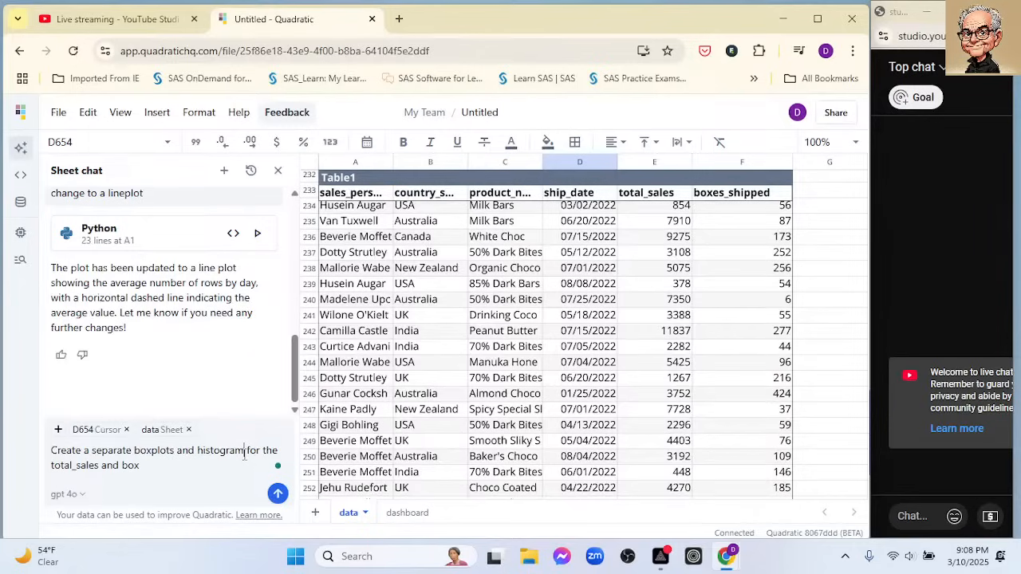
text(s and box_shipped)
- Select cell A26 below the chart on the dashboard sheet and send the boxplots and histograms request to the Sheet chat
click(400, 513)
scroll(581, 359, down, 4)
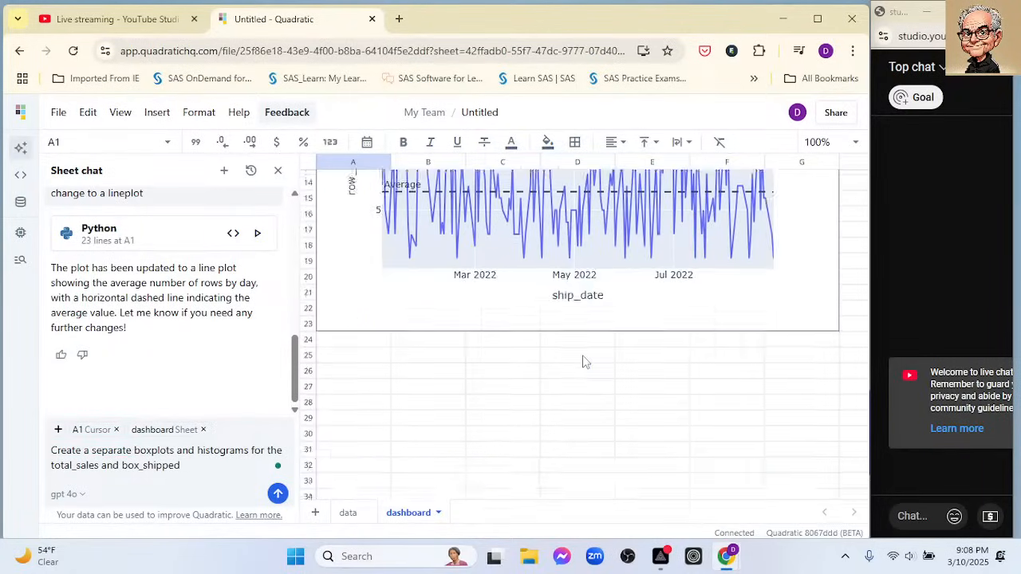
click(364, 278)
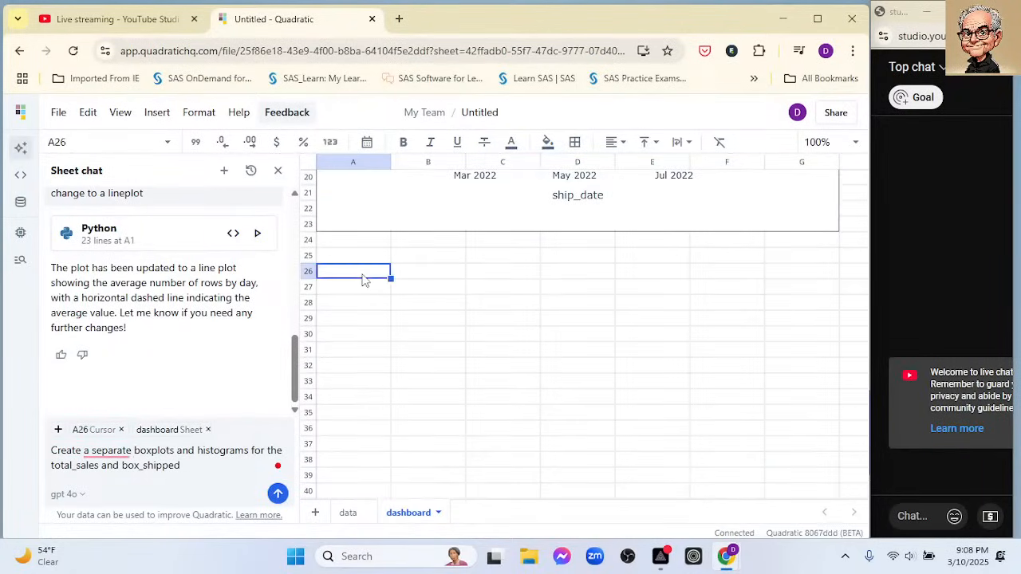
click(278, 495)
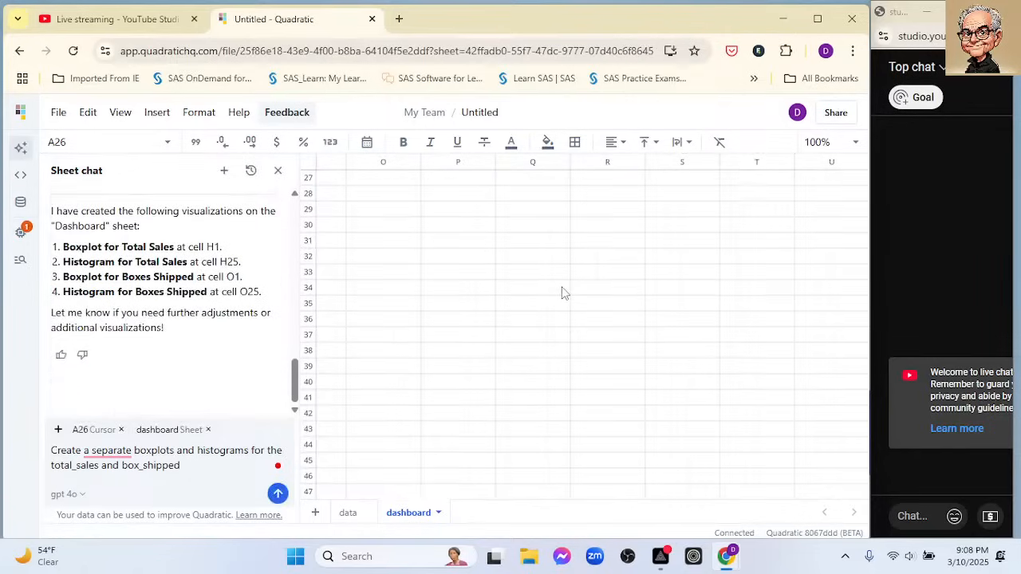
- Examine the boxplot and the histogram of boxes shipped on the dashboard sheet
scroll(595, 276, up, 2)
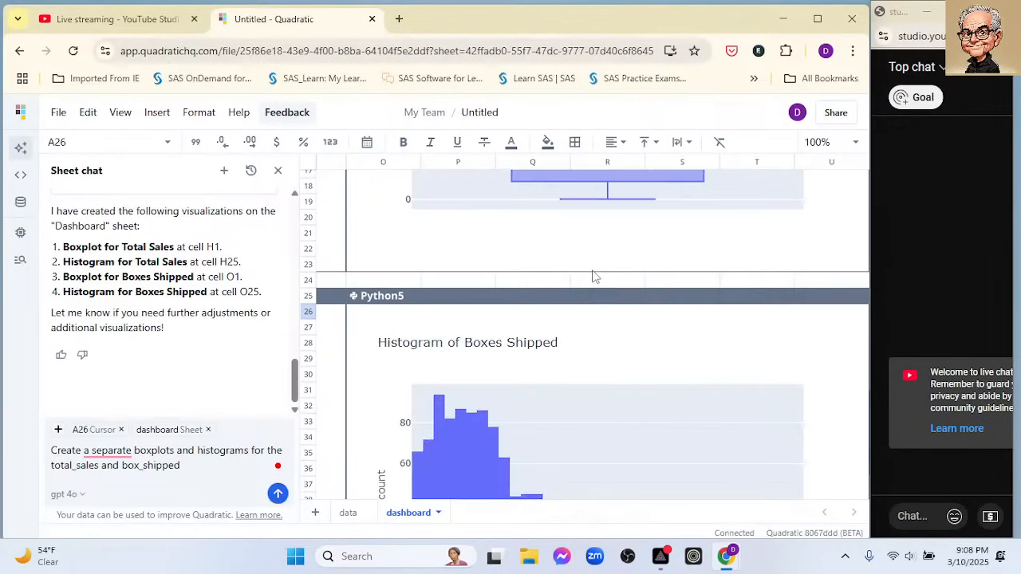
scroll(595, 276, up, 4)
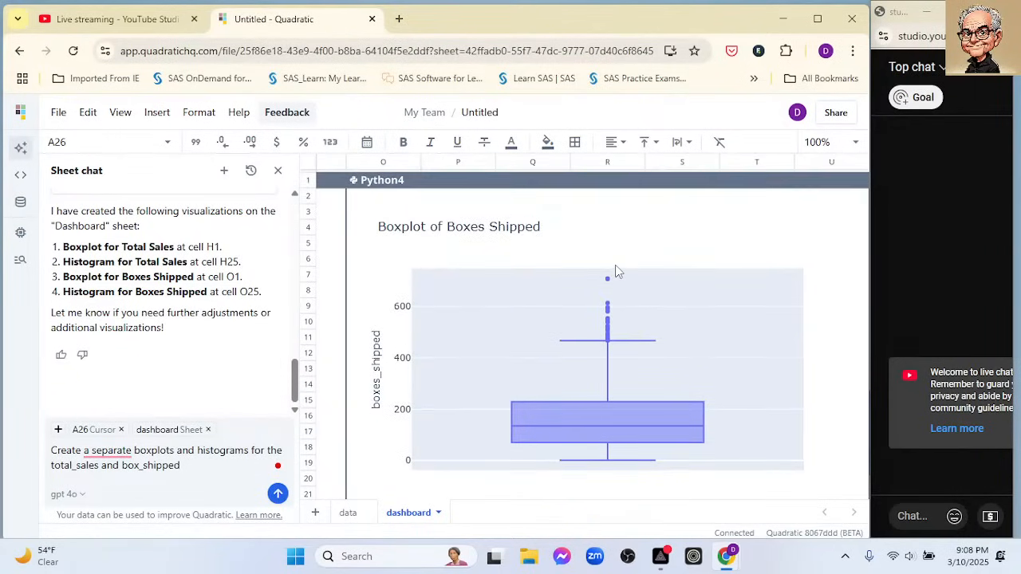
scroll(616, 271, down, 3)
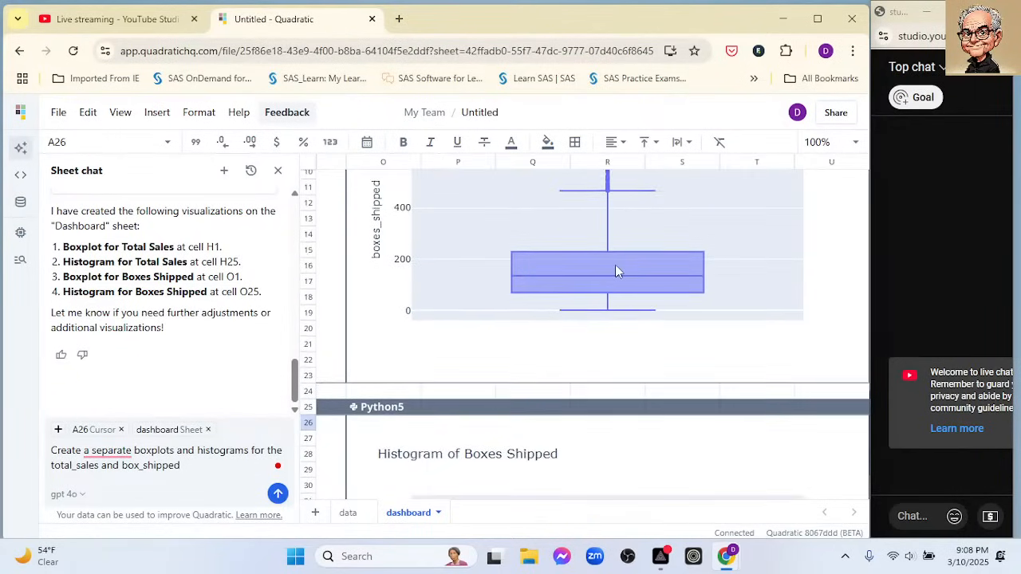
scroll(615, 271, up, 1)
scroll(615, 271, up, 1)
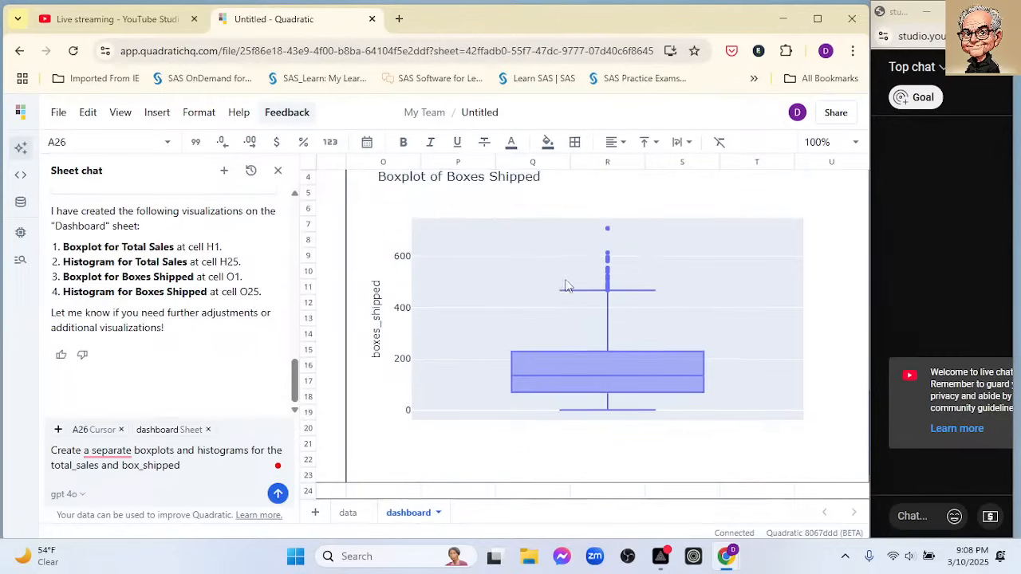
scroll(566, 284, down, 8)
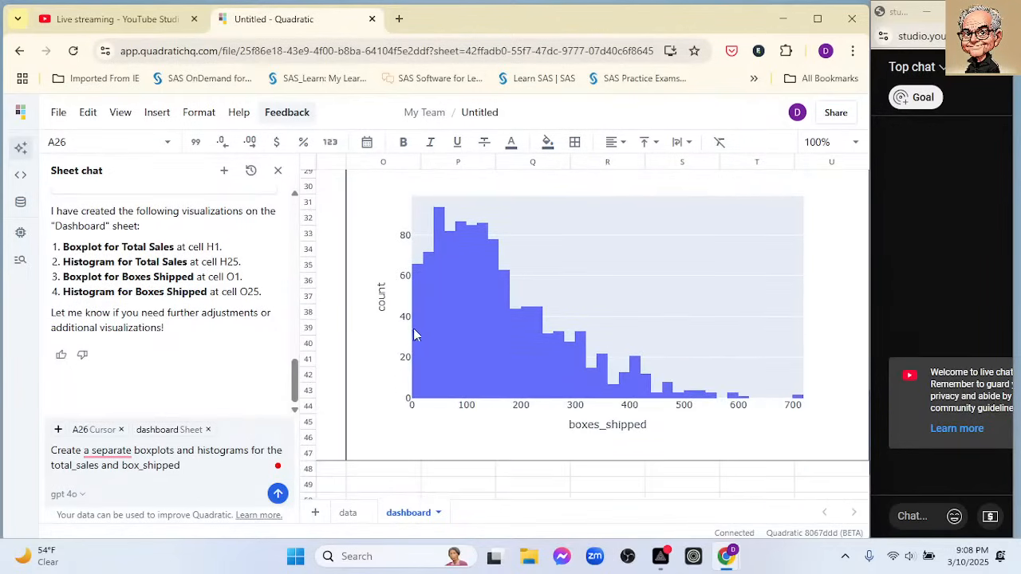
scroll(539, 311, down, 2)
scroll(539, 311, up, 2)
scroll(539, 311, up, 2)
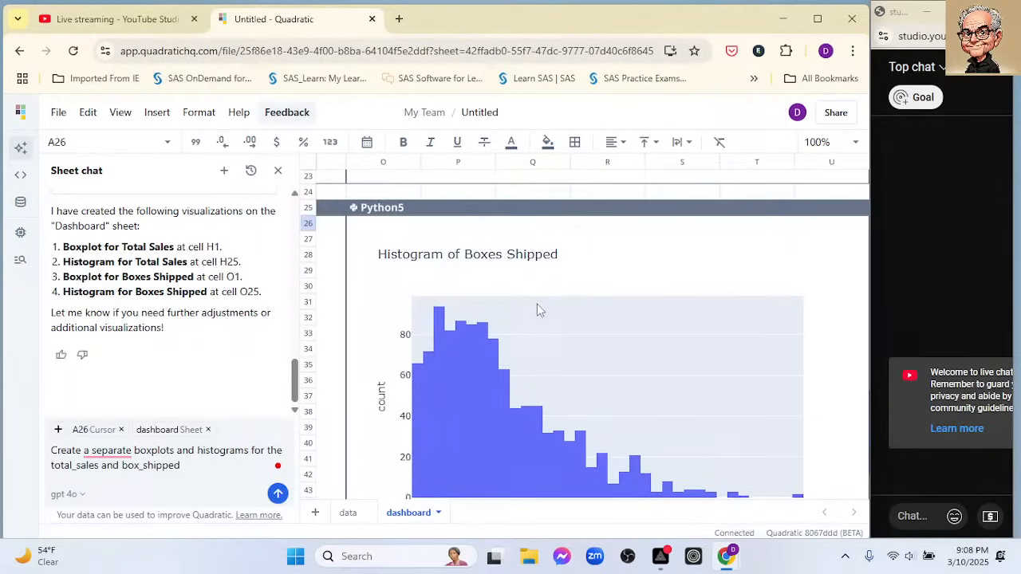
scroll(537, 304, up, 7)
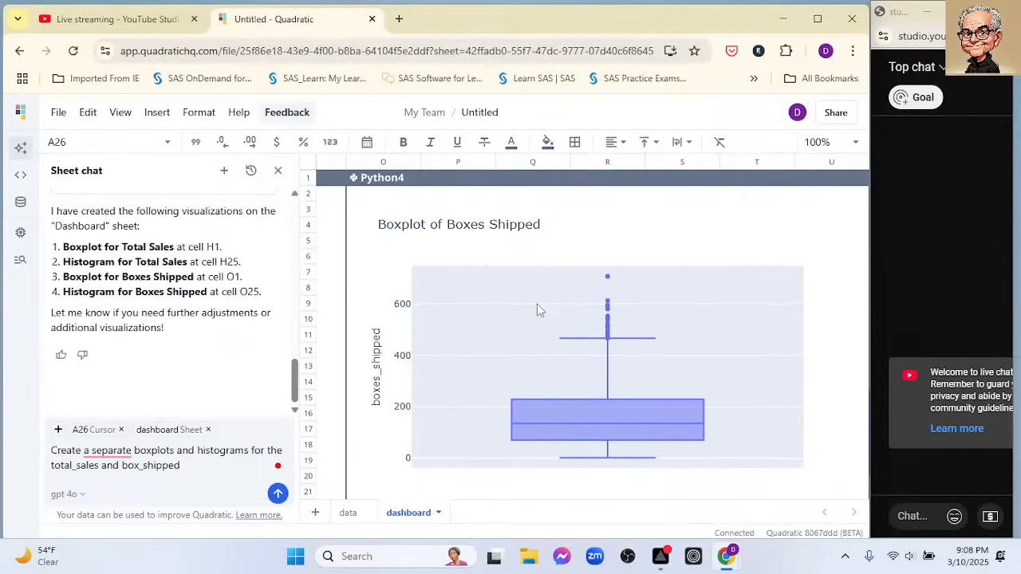
scroll(538, 309, down, 12)
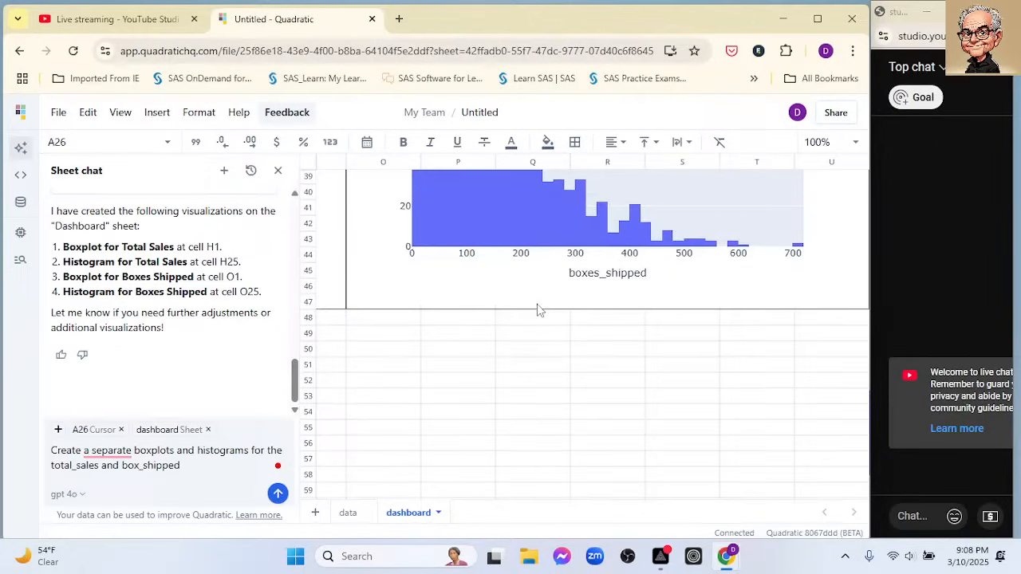
- Check the dashboard cells beyond the boxes-shipped charts, from row 49 out to column Z and back to column N
click(673, 336)
key(Right)
key(Right)
key(Right)
key(Right)
key(Right)
key(Right)
key(Right)
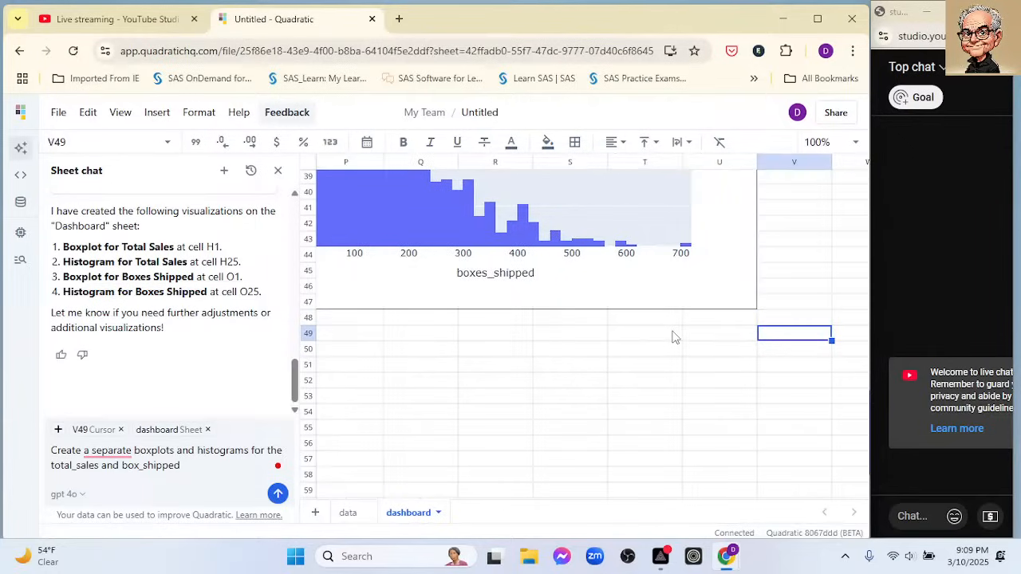
scroll(626, 259, up, 6)
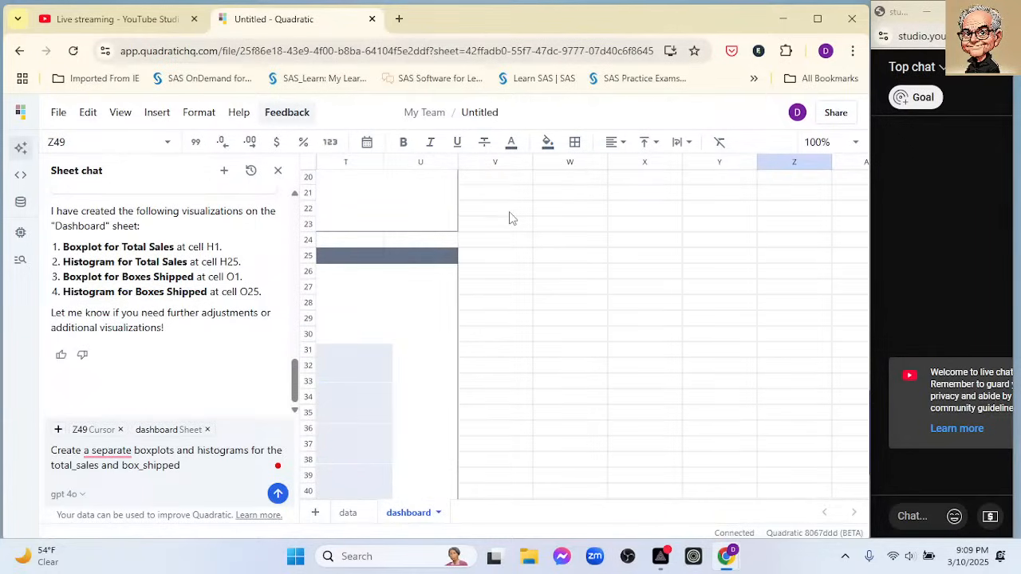
key(Left)
key(Left)
key(Left)
key(Left)
key(Left)
key(Left)
key(Left)
key(Left)
key(Left)
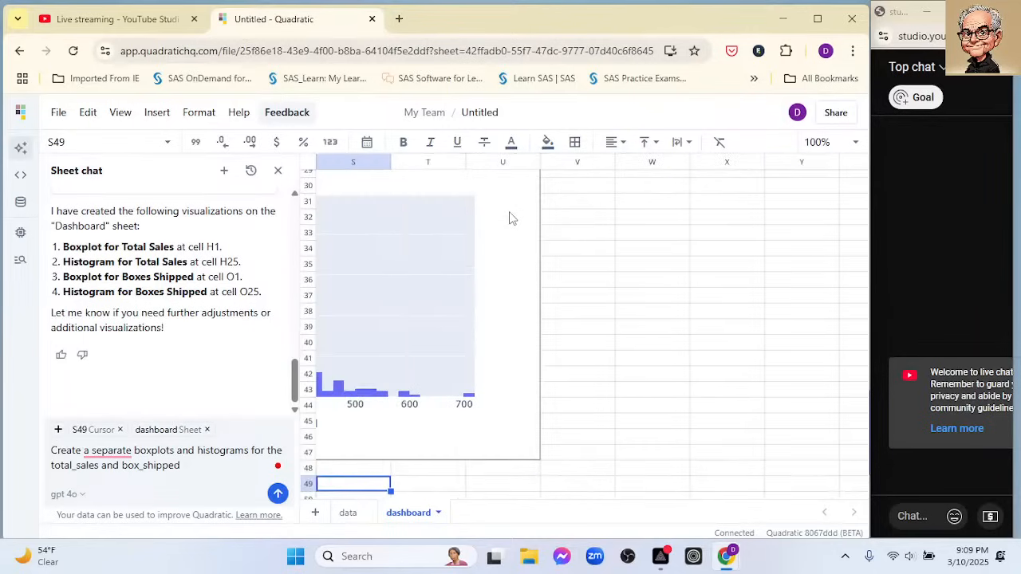
key(Left)
key(Left)
key(Left)
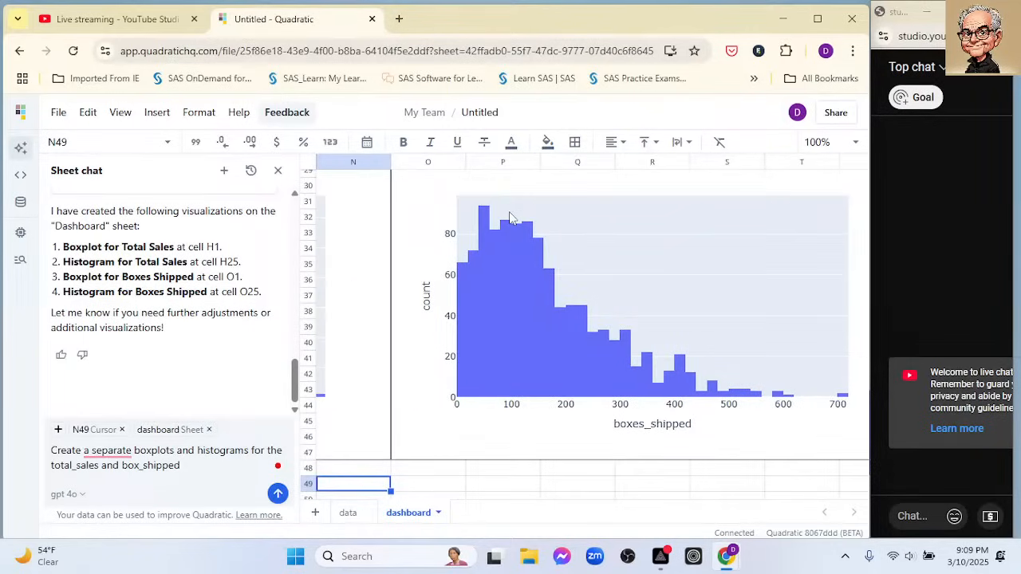
key(Up)
key(Up)
key(Up)
key(Up)
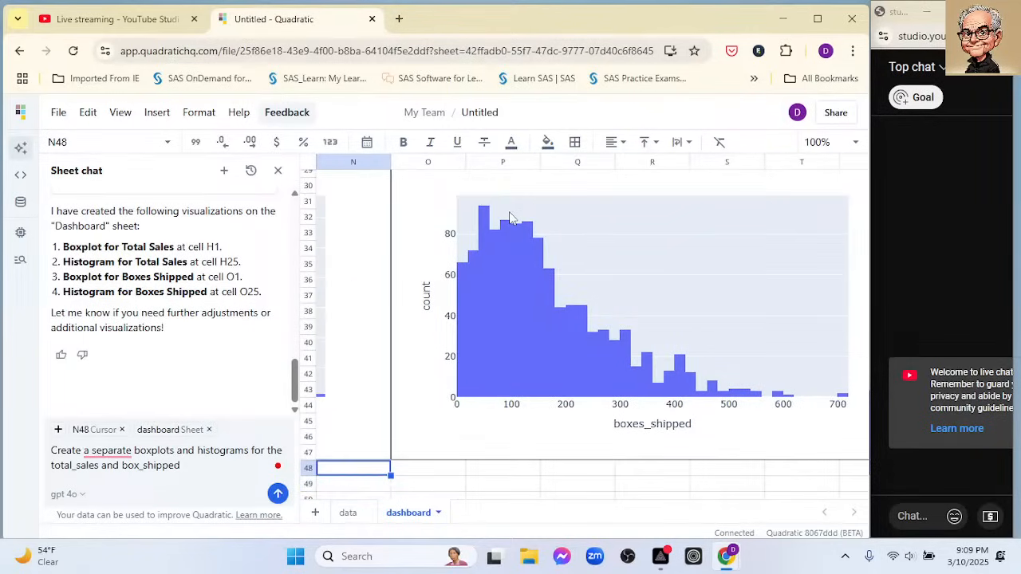
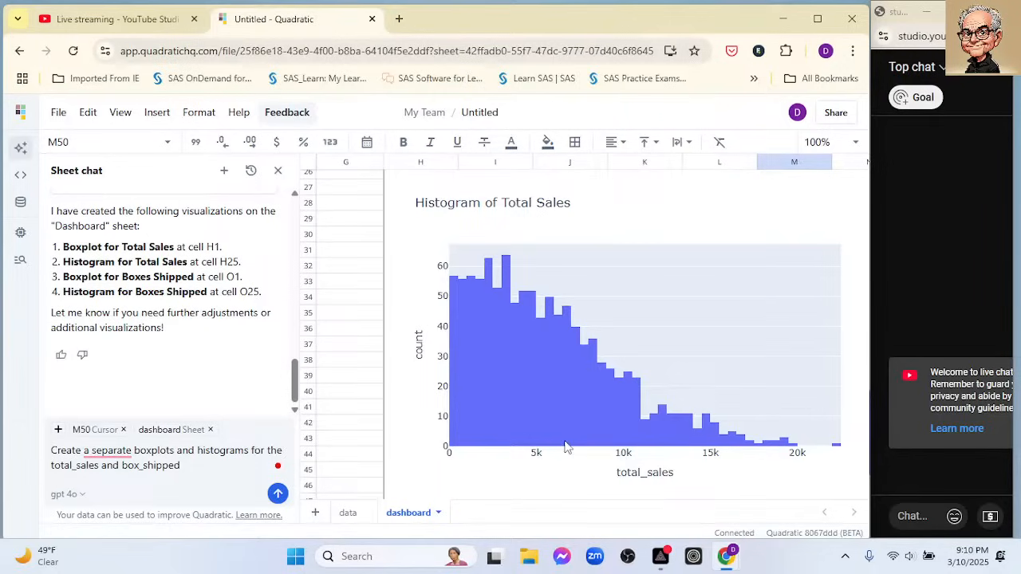
- Examine the total sales histogram and boxplot on the dashboard sheet and the neighbouring charts along row 24
scroll(559, 439, down, 3)
scroll(561, 423, up, 6)
scroll(562, 408, up, 10)
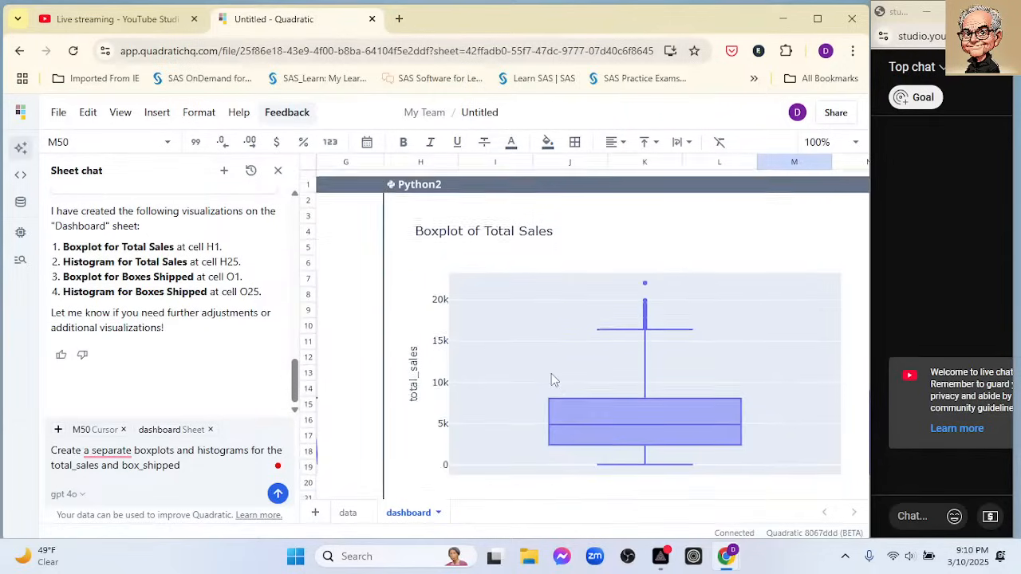
click(356, 164)
click(793, 166)
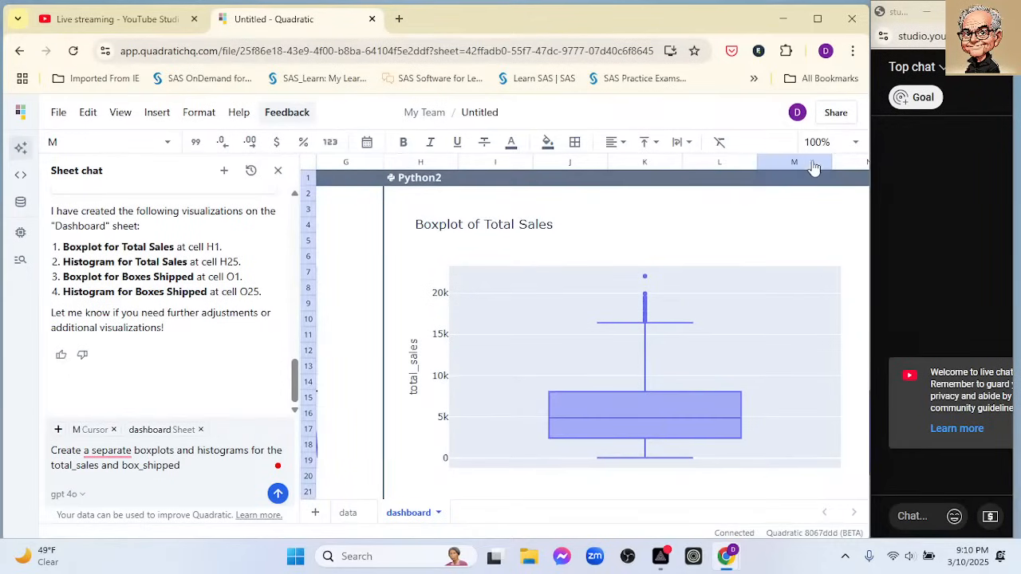
click(847, 166)
key(Down)
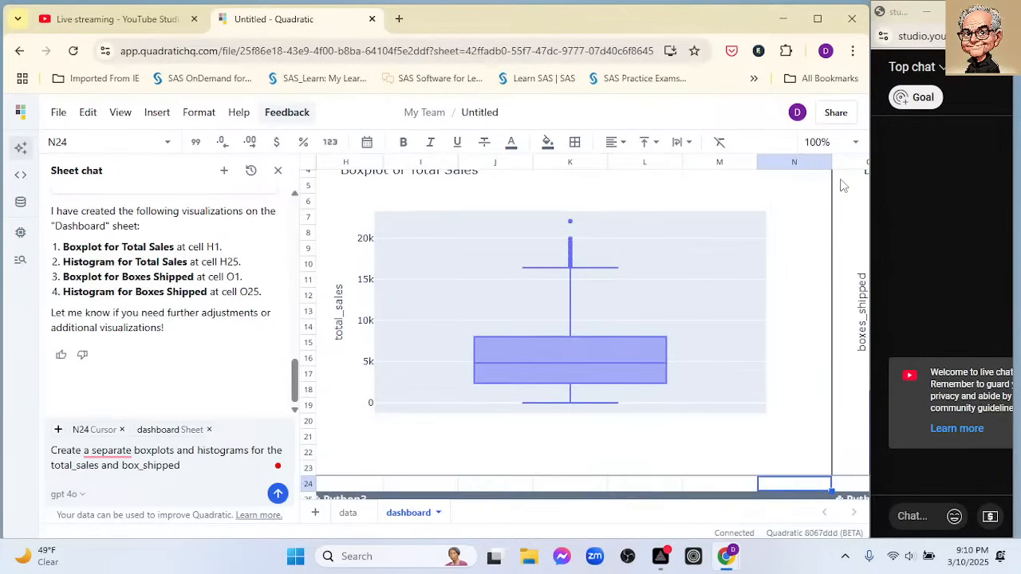
key(Right)
key(Right)
key(Right)
key(Right)
key(Right)
key(Right)
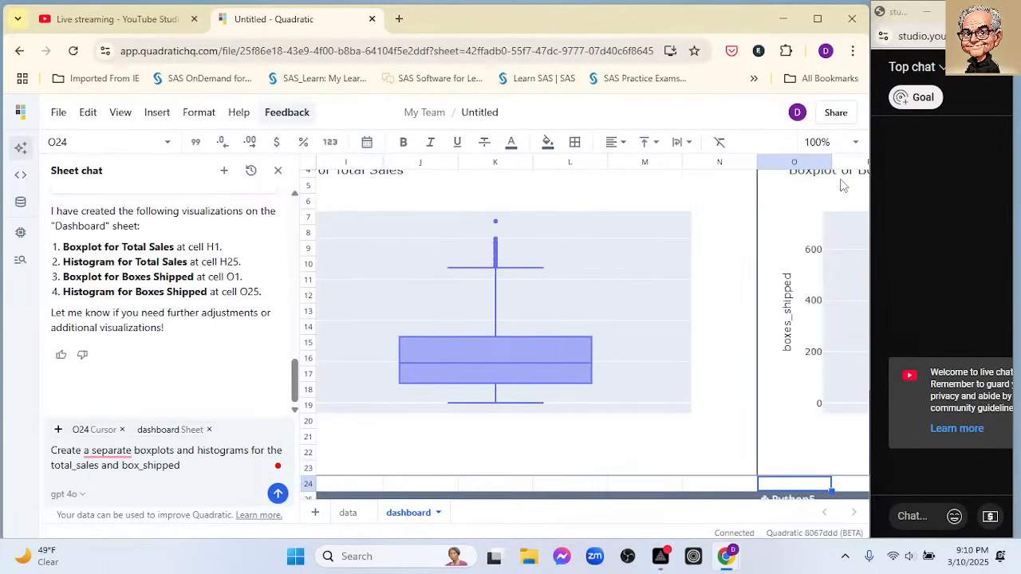
key(Left)
key(Left)
key(Left)
key(Left)
key(Left)
key(Left)
key(Left)
key(Left)
key(Left)
key(Left)
key(Left)
key(Left)
key(Left)
key(Left)
key(Left)
key(Left)
key(Left)
key(Left)
key(Left)
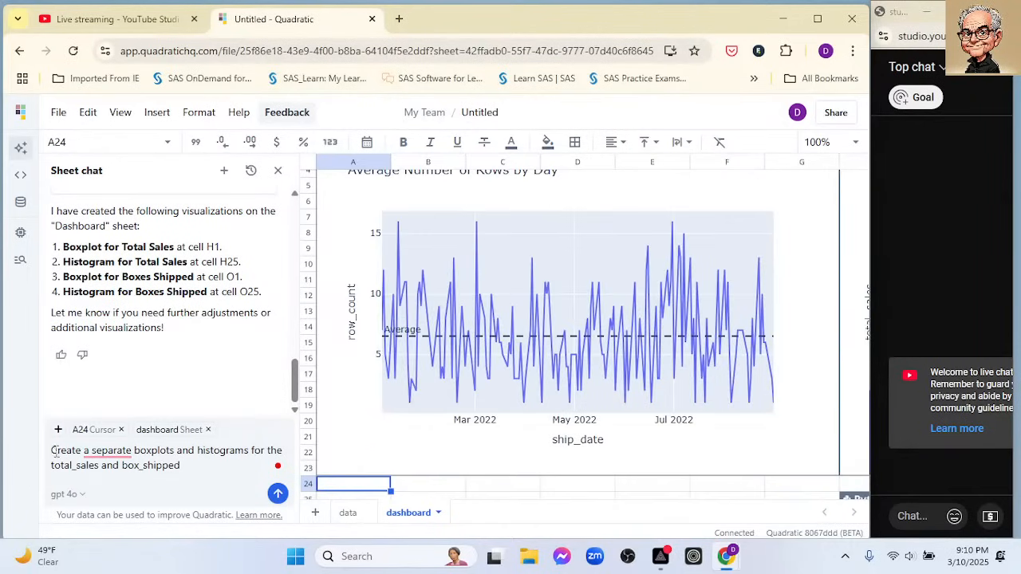
- Clear the old boxplots and histograms request from the Sheet chat and add a new sheet named US
drag(51, 450, 199, 466)
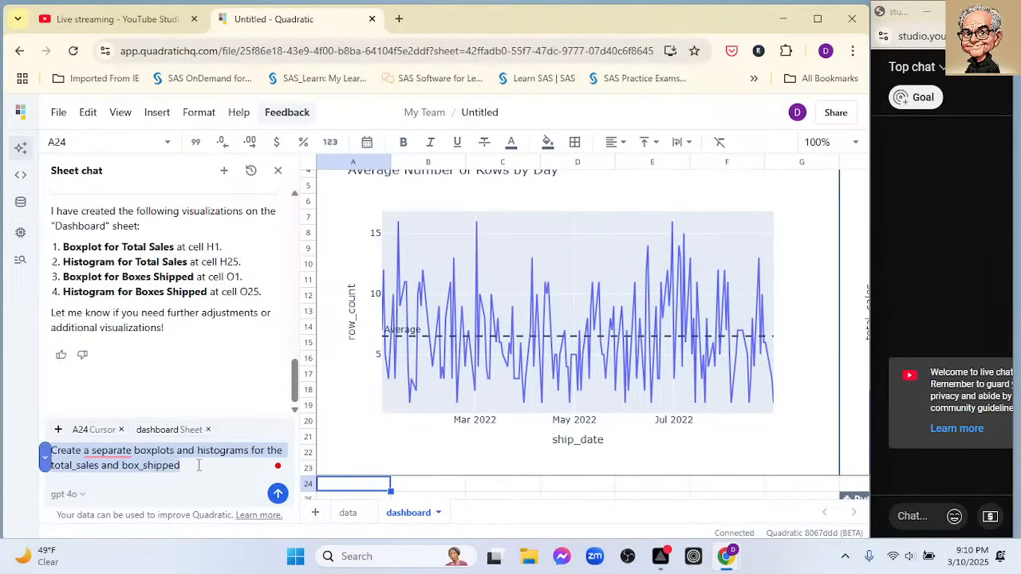
key(BackSpace)
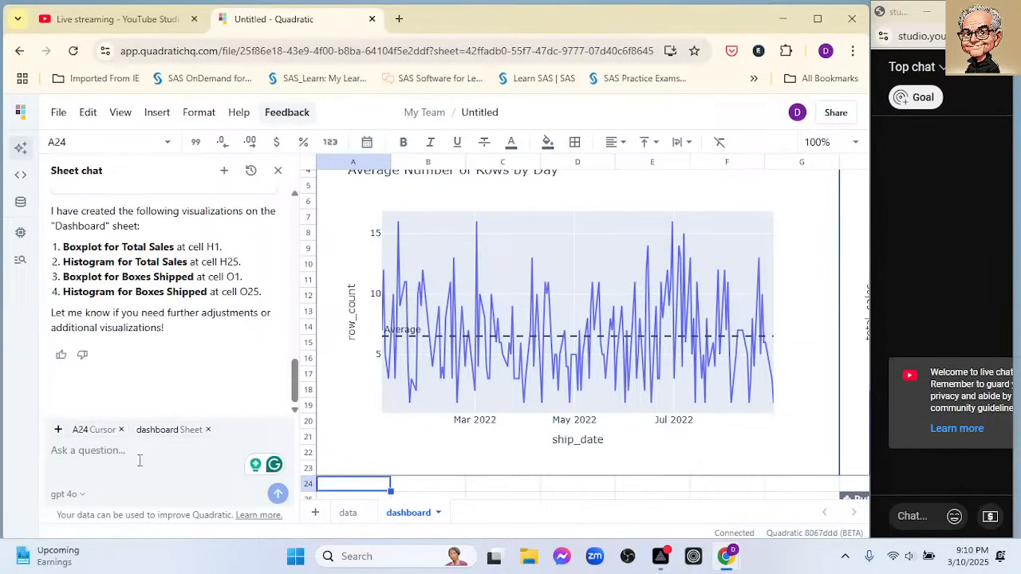
click(315, 513)
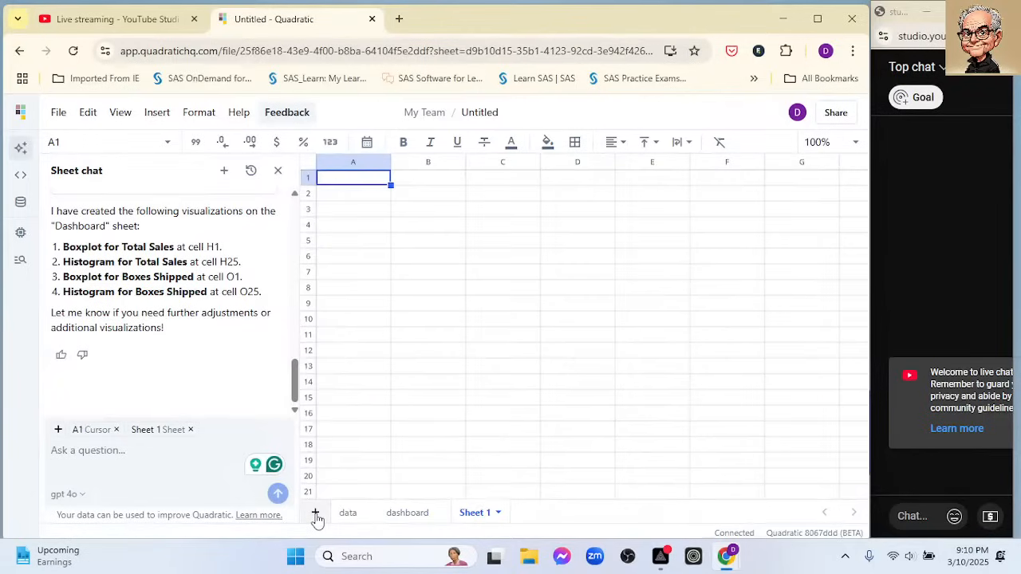
double_click(474, 515)
text(US)
- Return to the dashboard sheet and begin a new chat request reading "Create a lineplot of the aver"
click(387, 515)
click(129, 451)
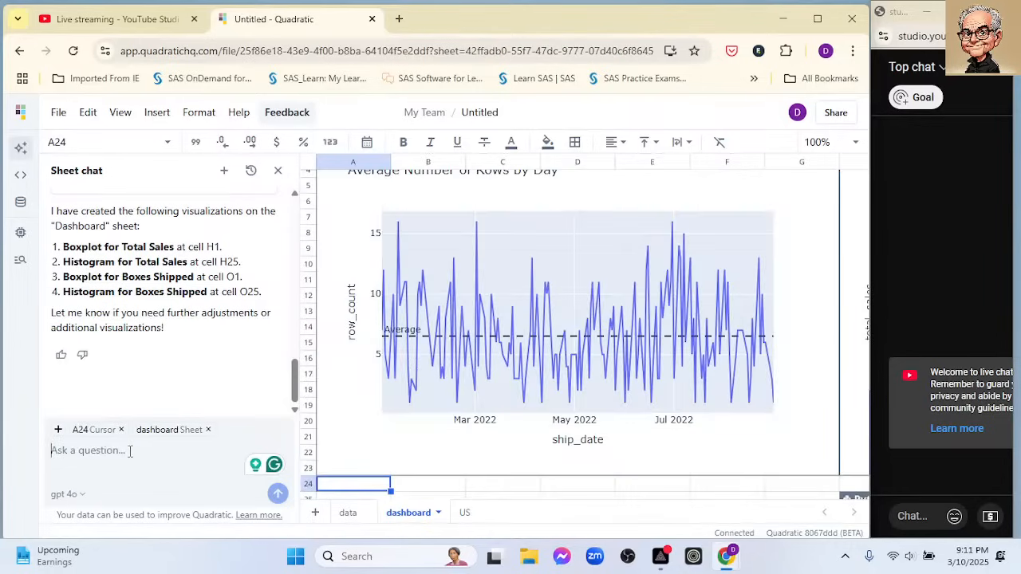
text(Create)
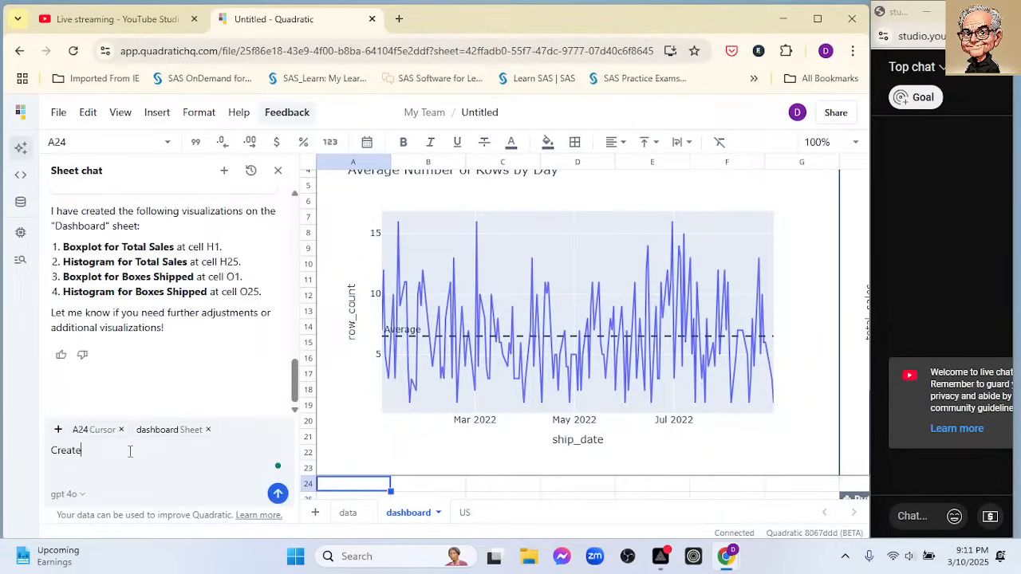
text( a lineplot of the )
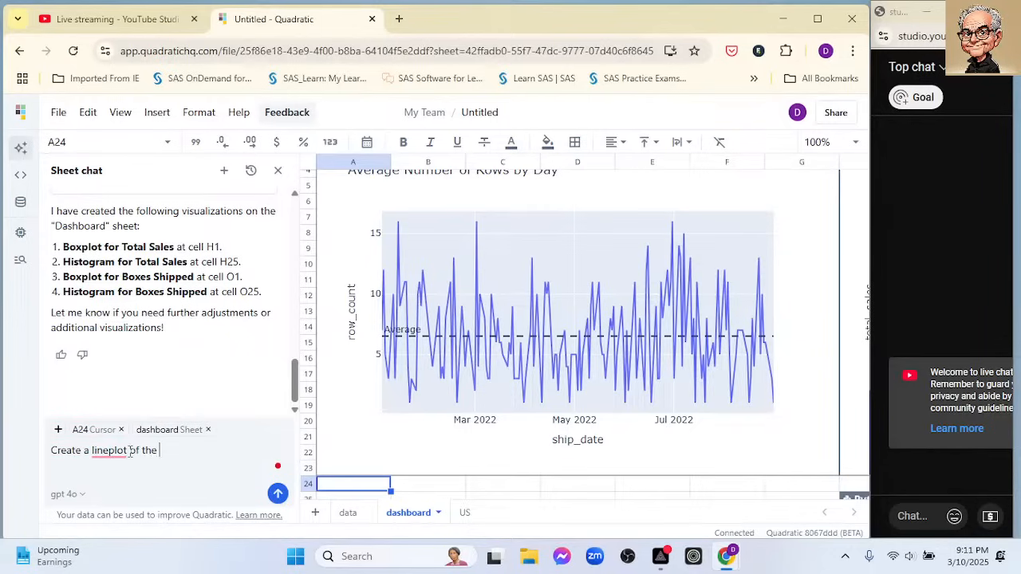
text(aver)
- Check the column names on the data sheet and complete the chat request as "Create a lineplot of the average total_sales per day"
scroll(484, 315, down, 2)
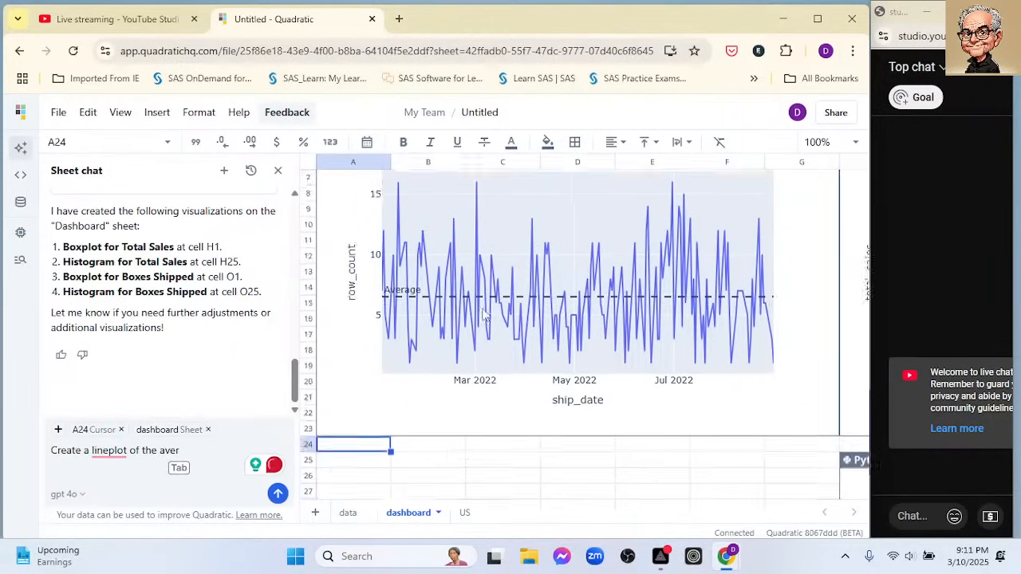
scroll(484, 314, down, 4)
scroll(484, 314, up, 2)
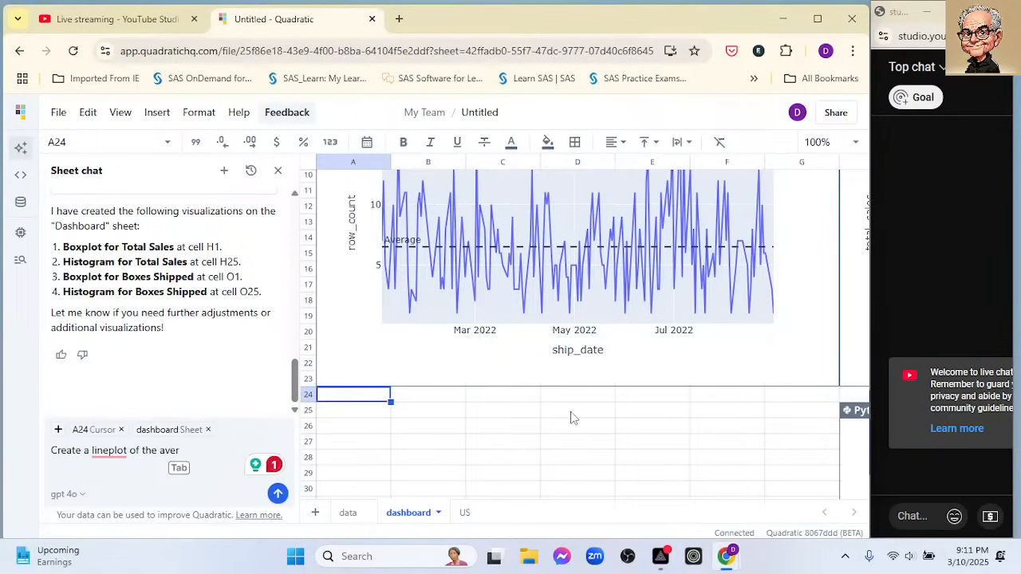
click(348, 517)
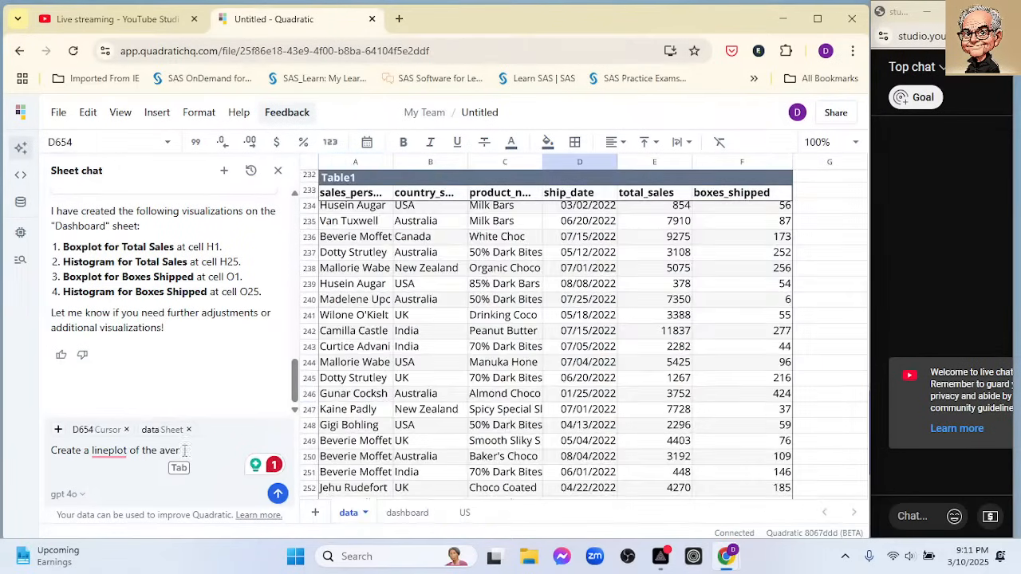
text(ge)
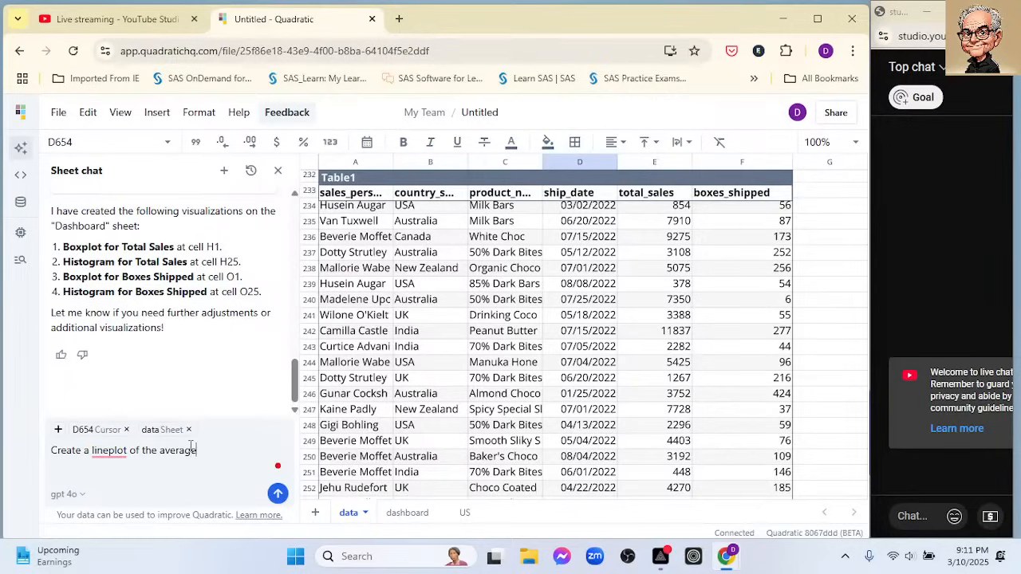
text( total_sales per day)
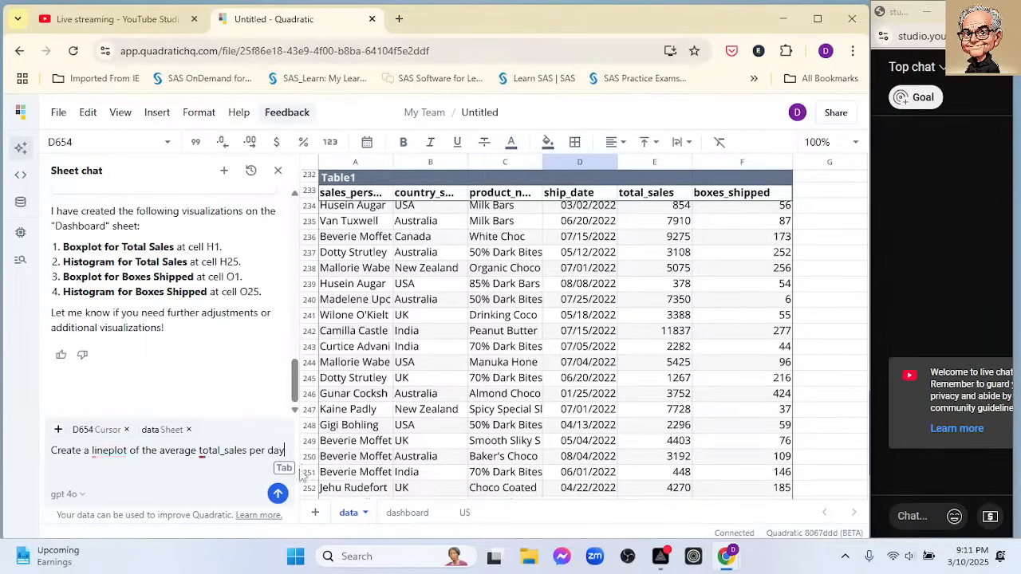
- Select cell A26 below the first chart on the dashboard sheet and send the average total_sales line plot request
click(474, 516)
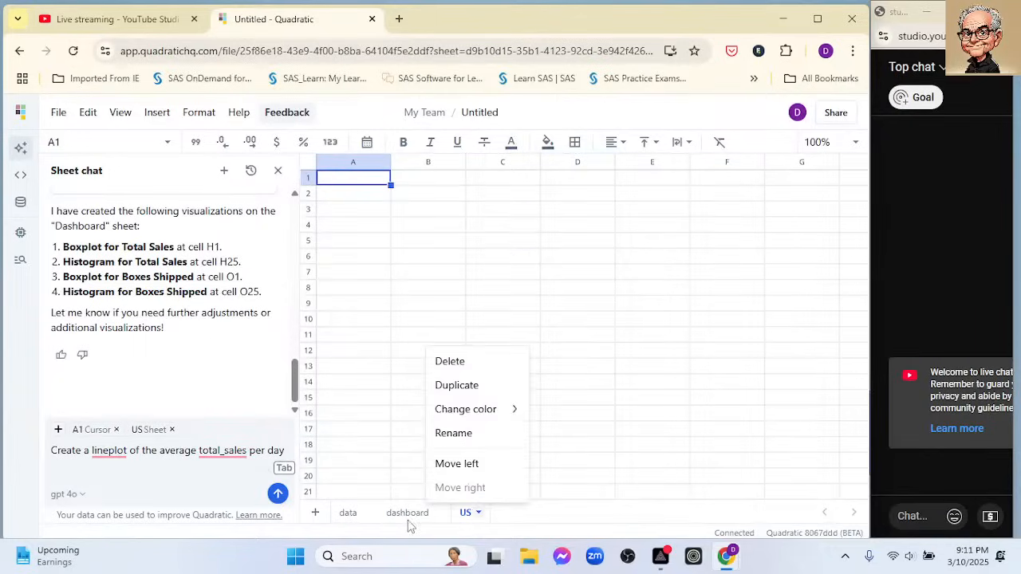
click(406, 523)
scroll(445, 391, up, 5)
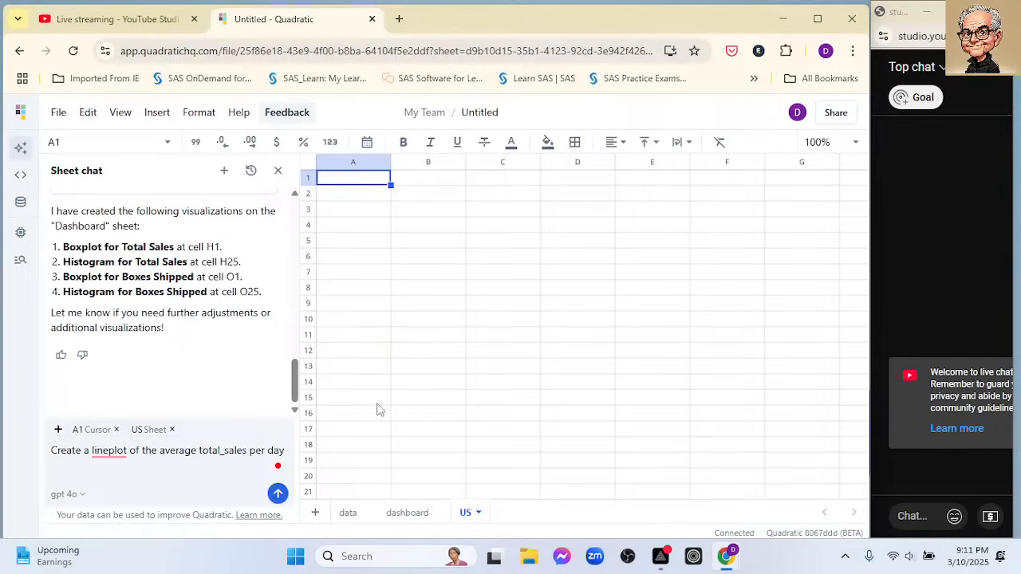
click(405, 514)
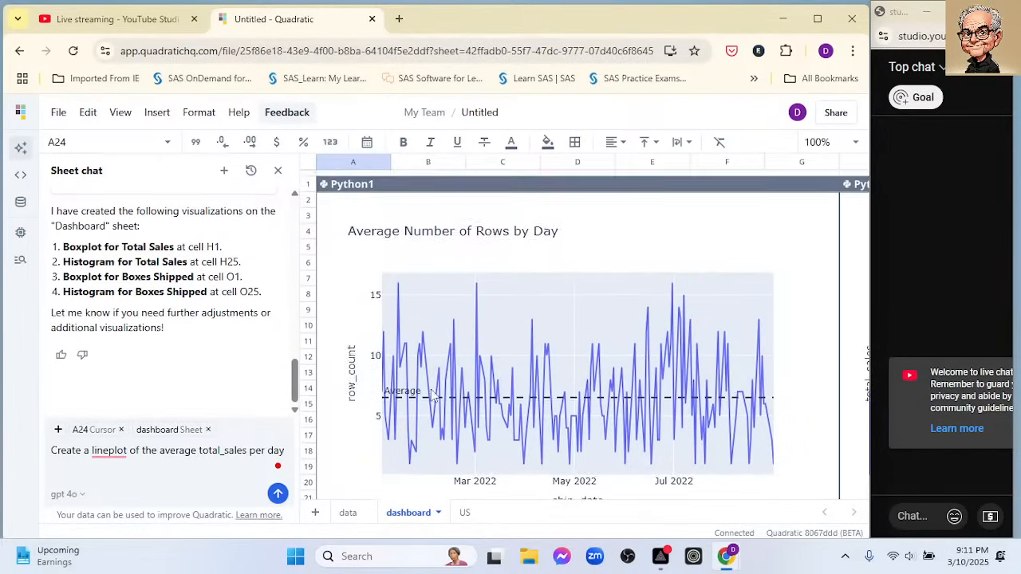
scroll(433, 394, down, 3)
click(369, 423)
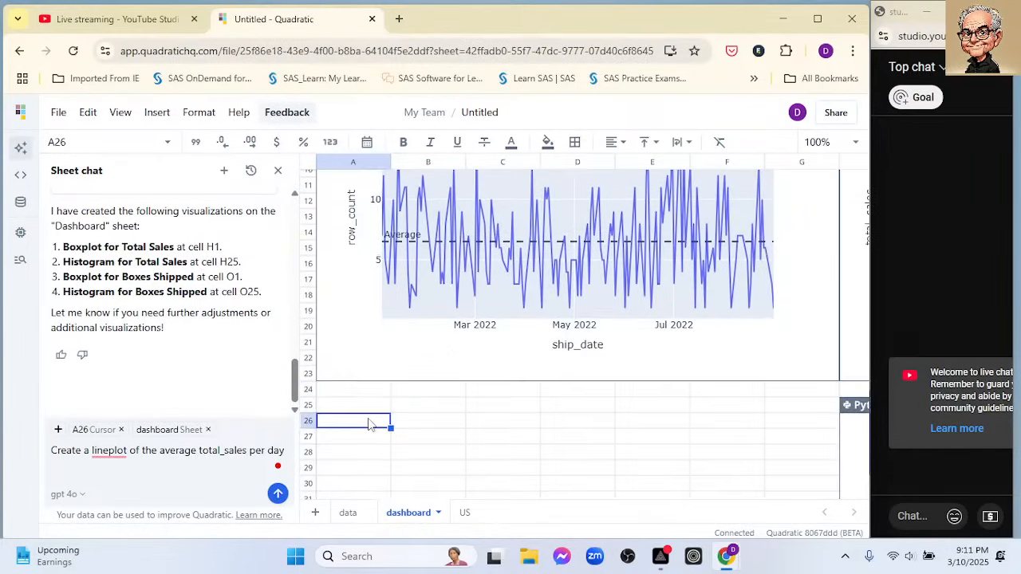
click(278, 494)
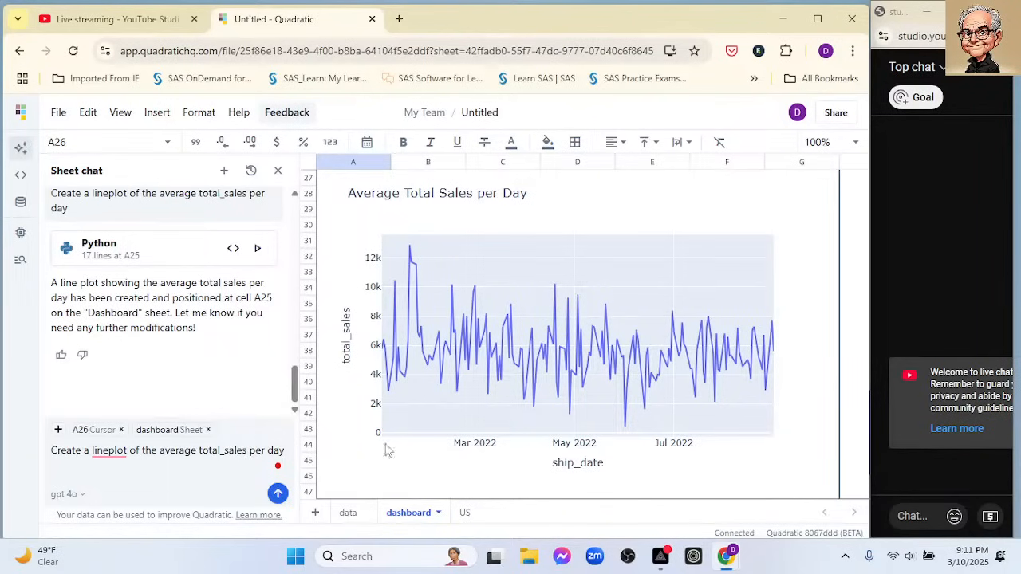
- Check the data sheet and select cell A49 below the average total sales chart on the dashboard sheet
click(349, 513)
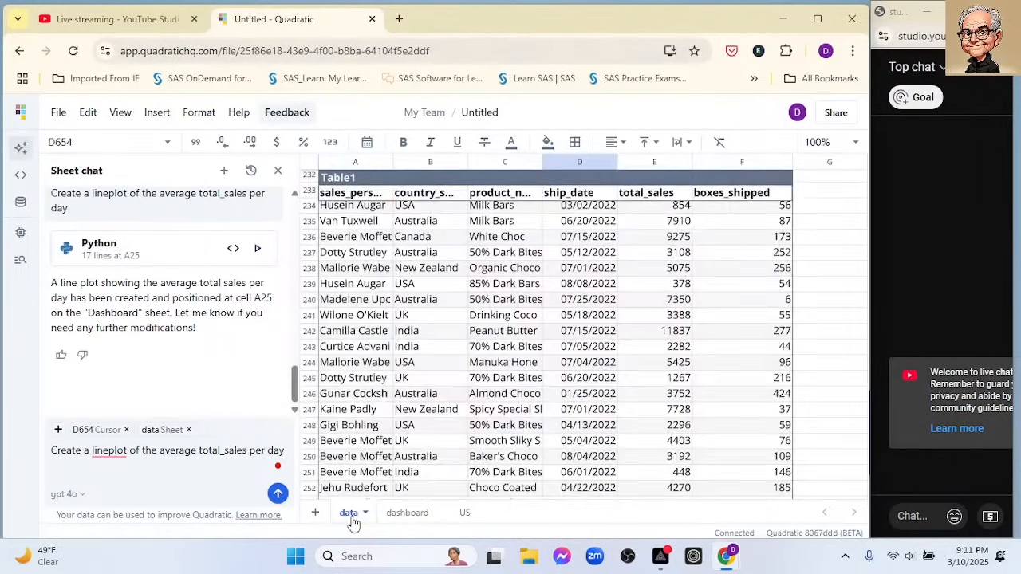
click(399, 514)
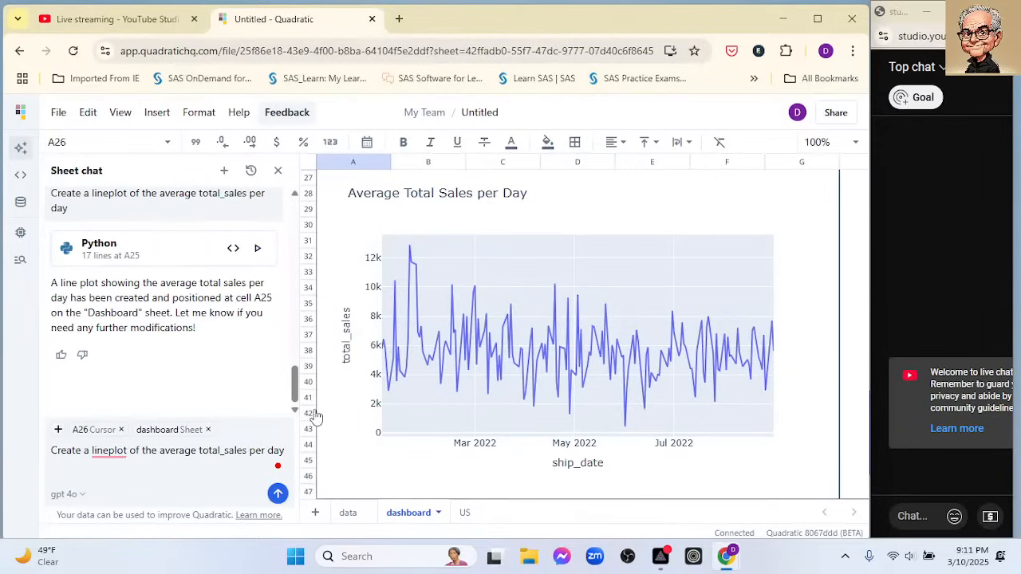
scroll(446, 456, down, 2)
click(352, 428)
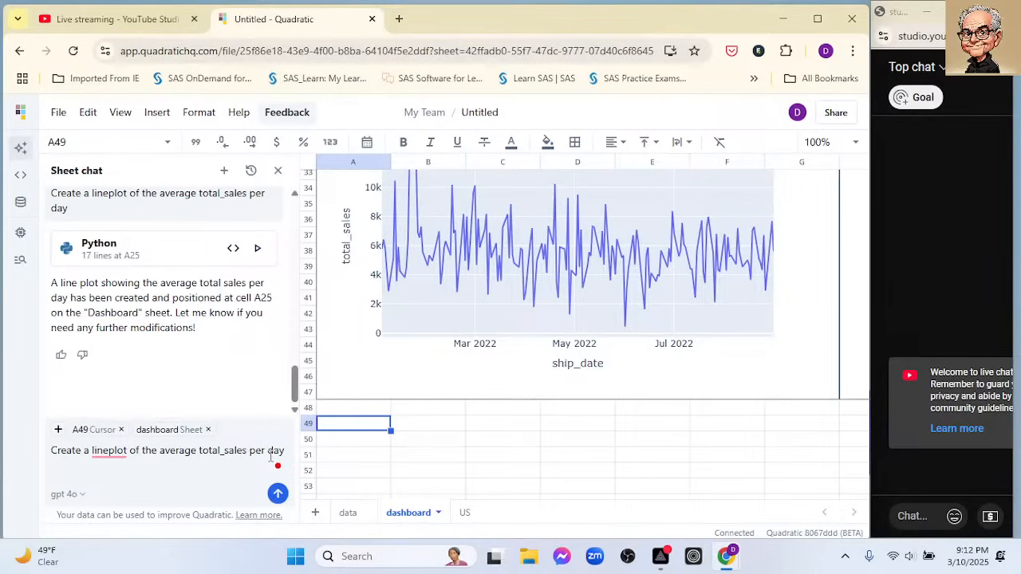
- Replace total_sales with "boxs_shipped" in the line plot request, send it and review the chart created at A49
key(BackSpace)
key(BackSpace)
key(BackSpace)
key(BackSpace)
key(BackSpace)
key(BackSpace)
key(BackSpace)
key(BackSpace)
key(BackSpace)
key(BackSpace)
key(BackSpace)
text(boxs_shipped)
key(Return)
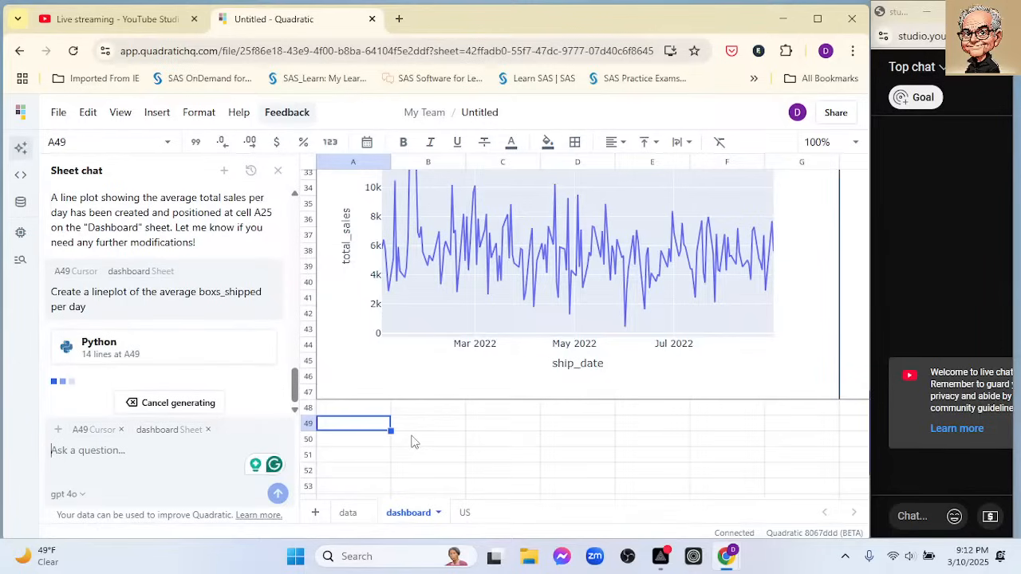
scroll(412, 442, down, 4)
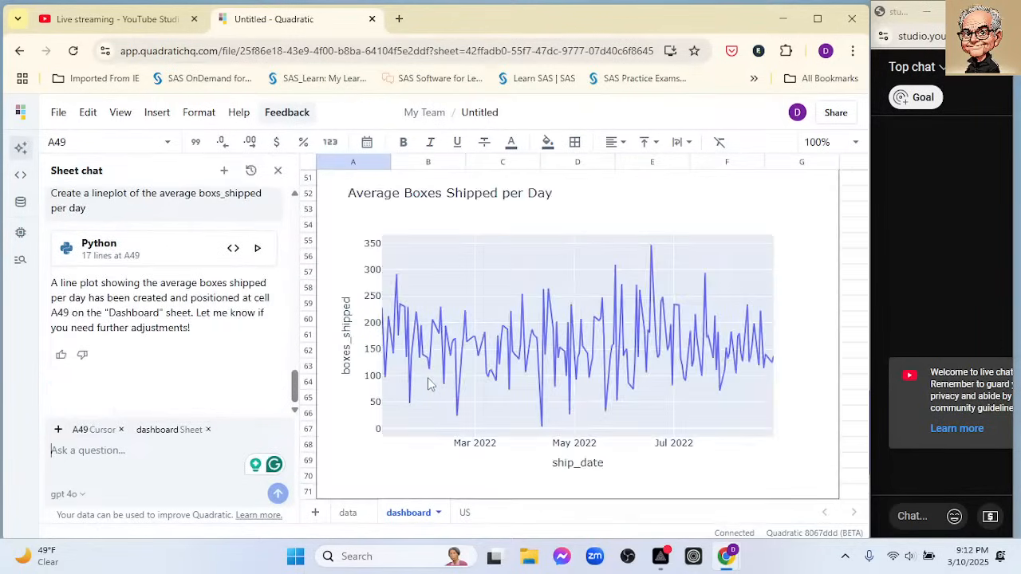
scroll(428, 385, down, 1)
scroll(429, 385, up, 7)
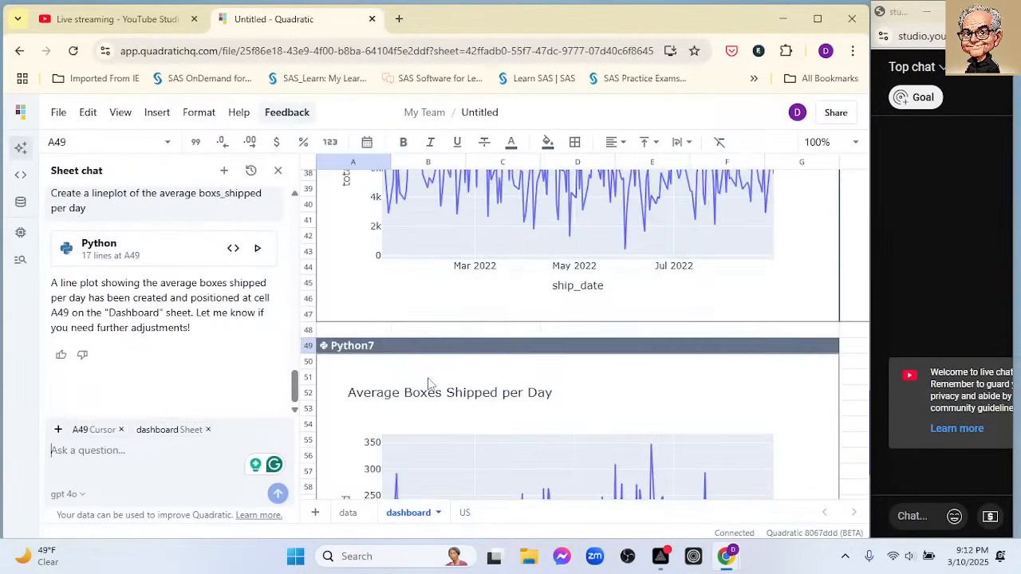
scroll(428, 384, down, 6)
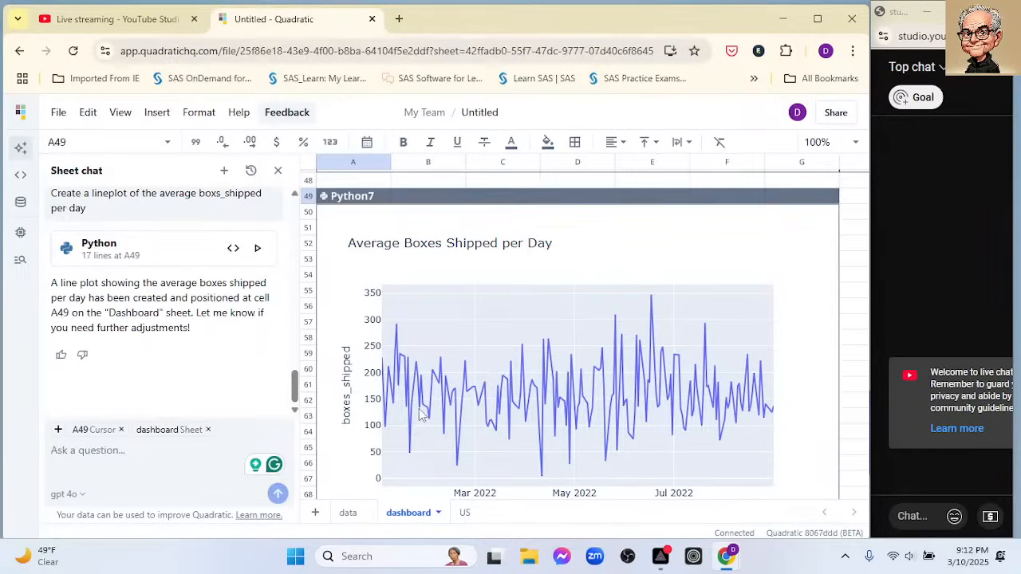
- On the US sheet, start a chat request reading "Now pull all the rows where"
click(466, 513)
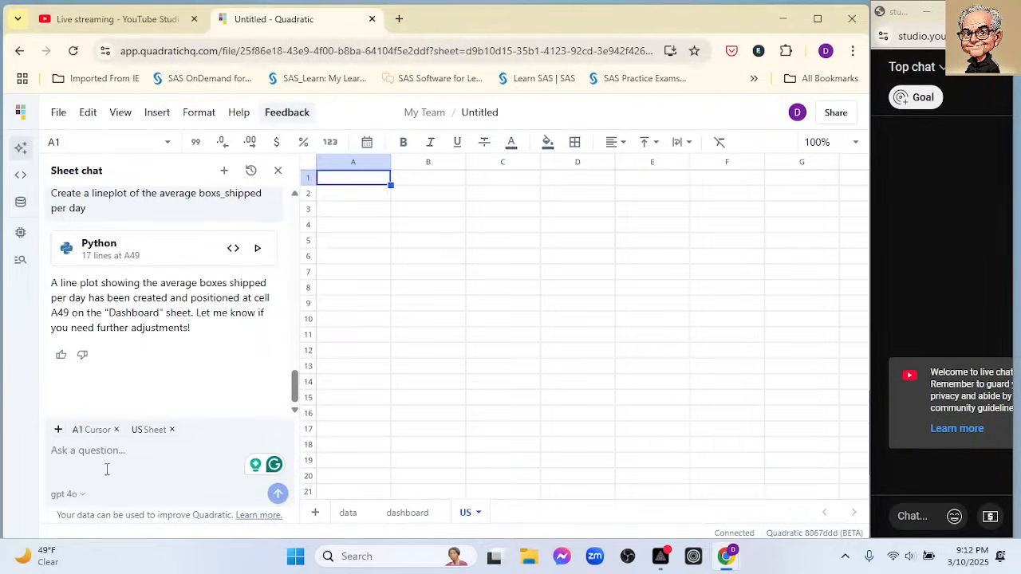
text(Now )
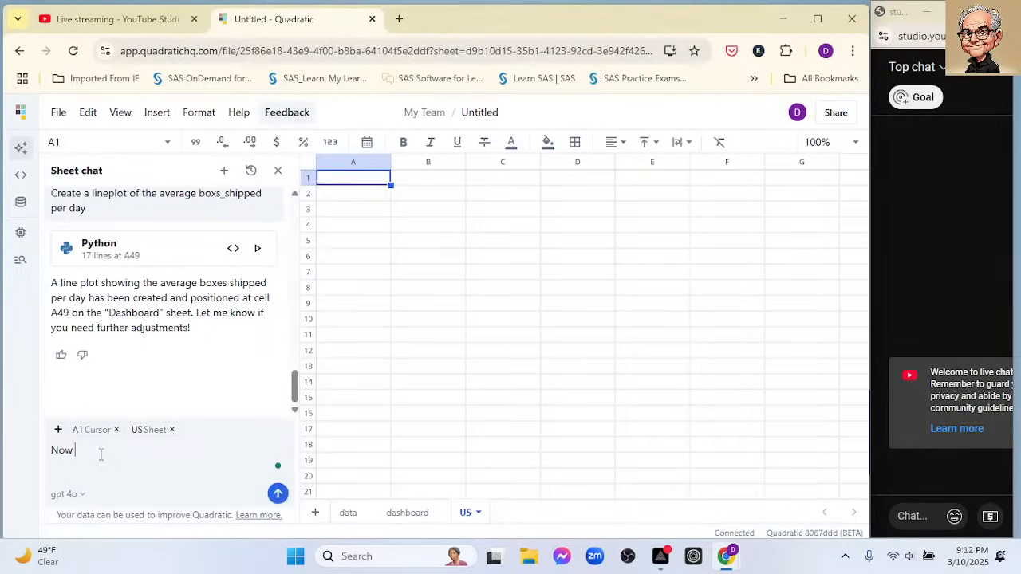
text(extr)
key(BackSpace)
key(BackSpace)
key(BackSpace)
key(BackSpace)
text(op)
text(pull)
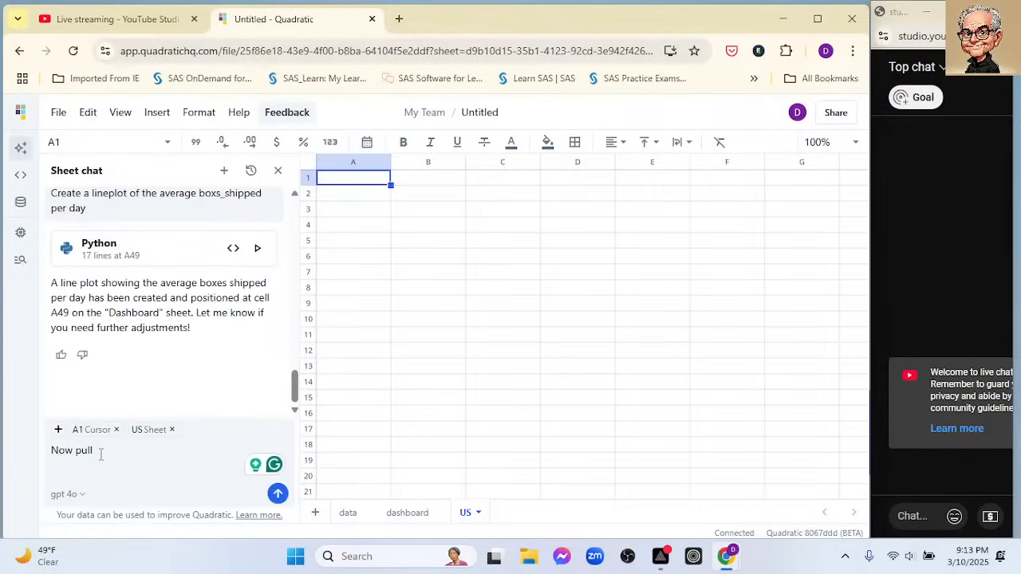
text(all)
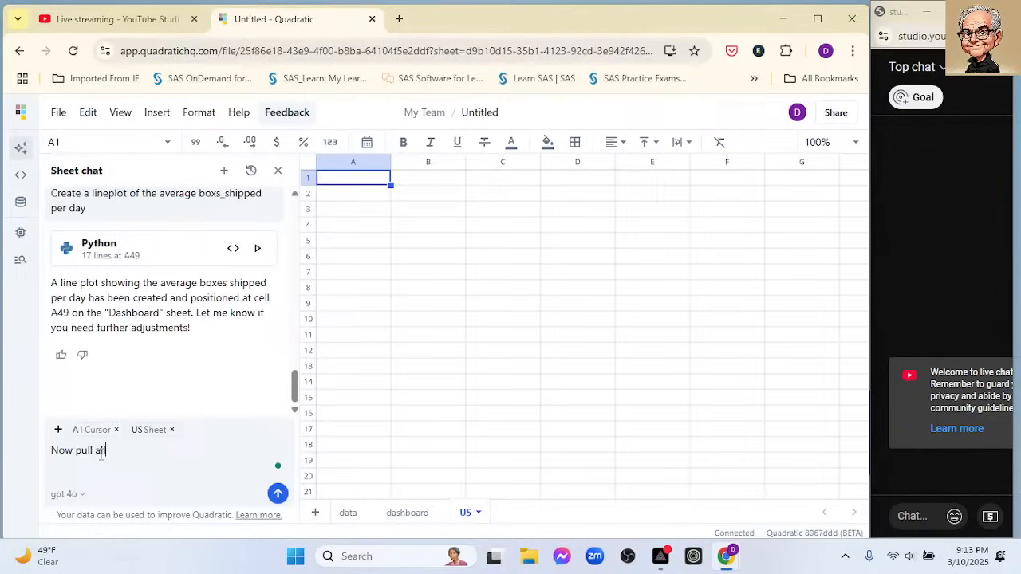
text( the rows wehr)
text(here)
- Widen column B on the data sheet to fit the full country_ship_to header
right_click(360, 517)
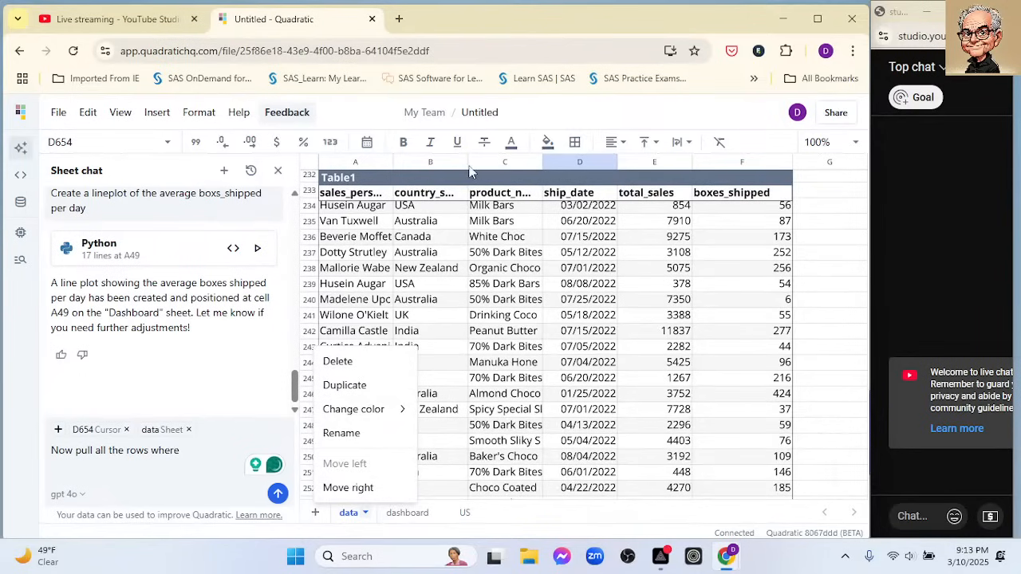
click(468, 165)
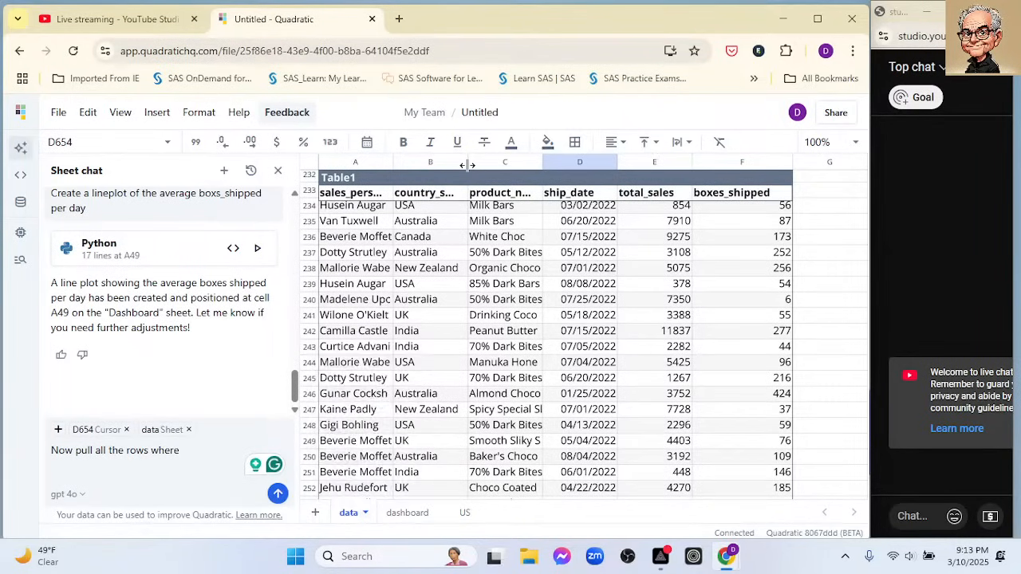
double_click(467, 165)
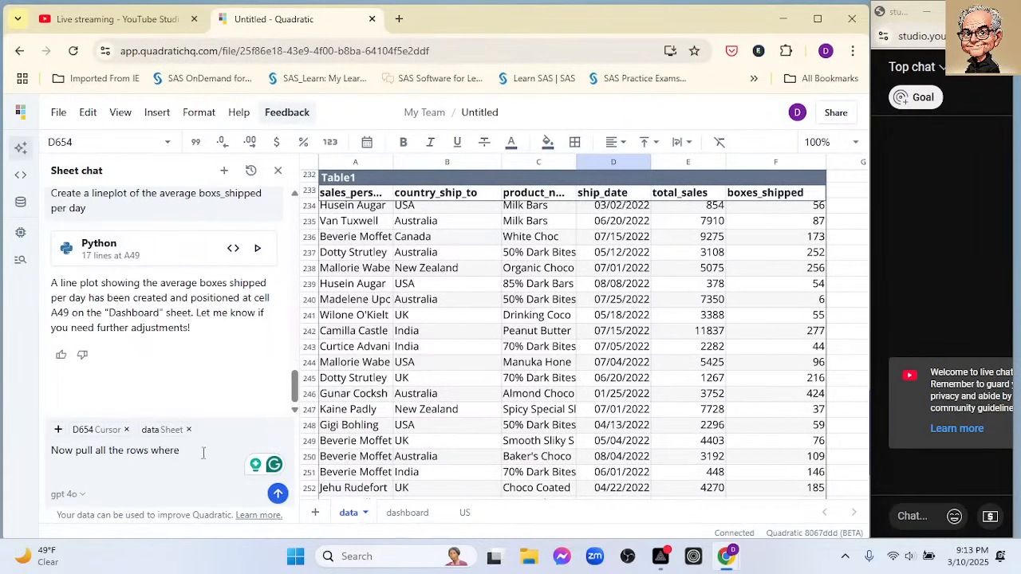
- Complete the chat request with "country_ship_to is USA", using the column's header name, and run it for the US sheet
click(425, 200)
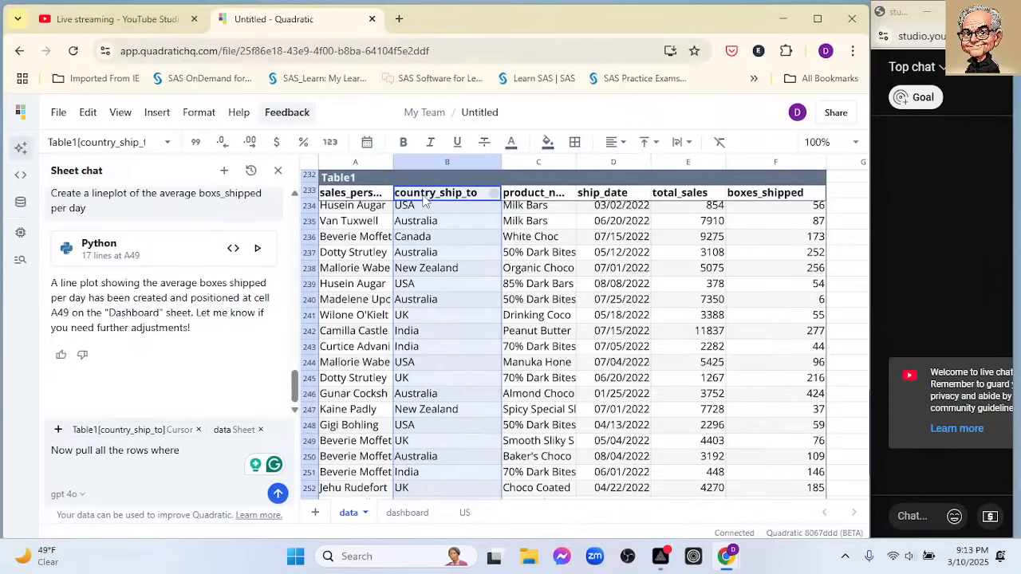
double_click(425, 195)
key(ctrl+c)
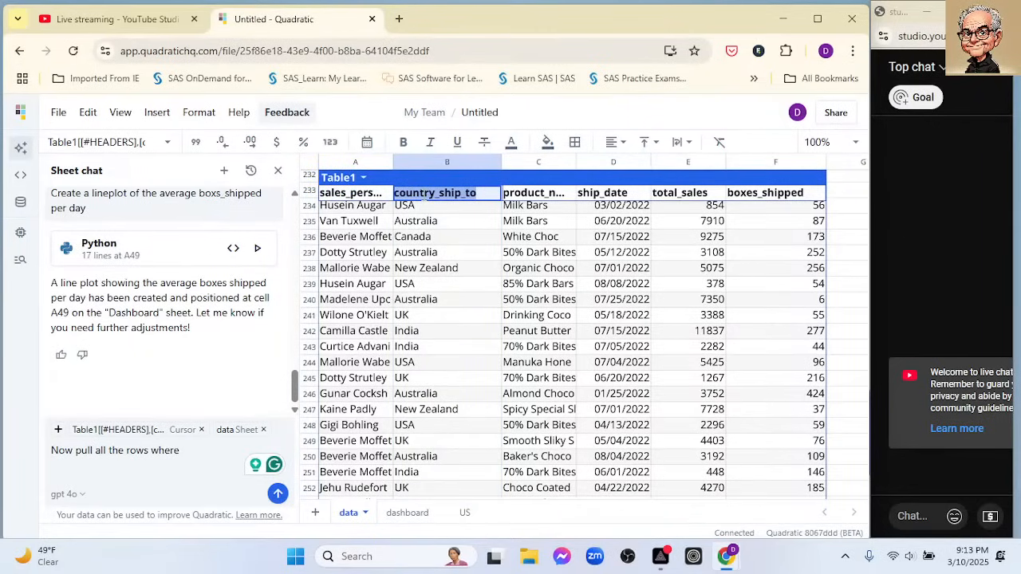
click(198, 451)
key(ctrl+v)
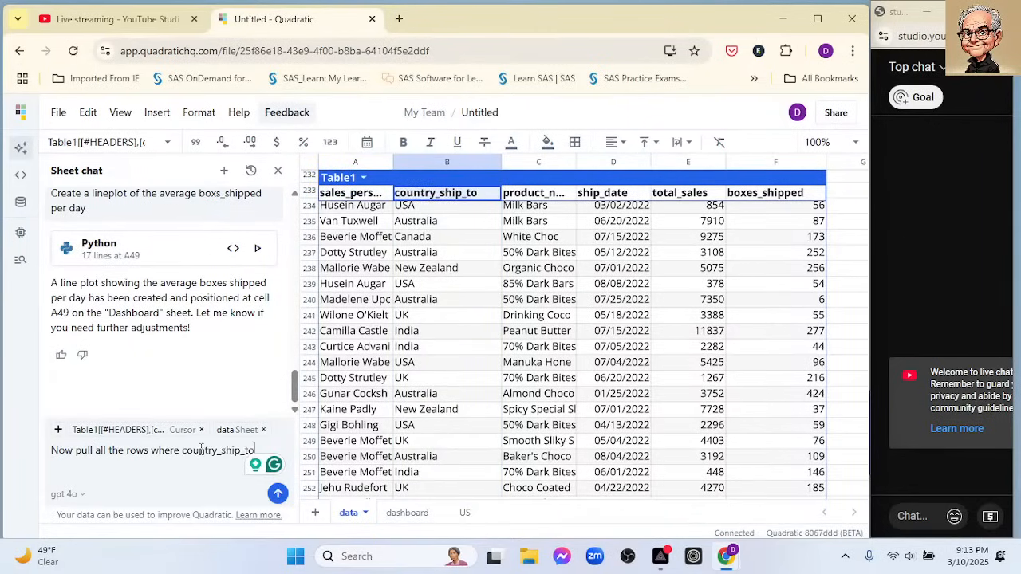
text(is )
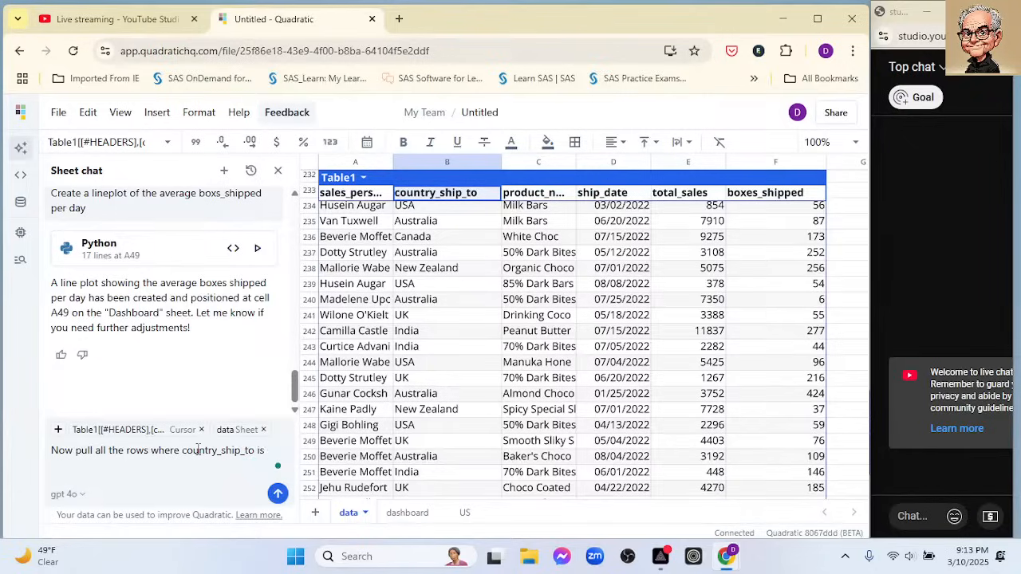
text(USA)
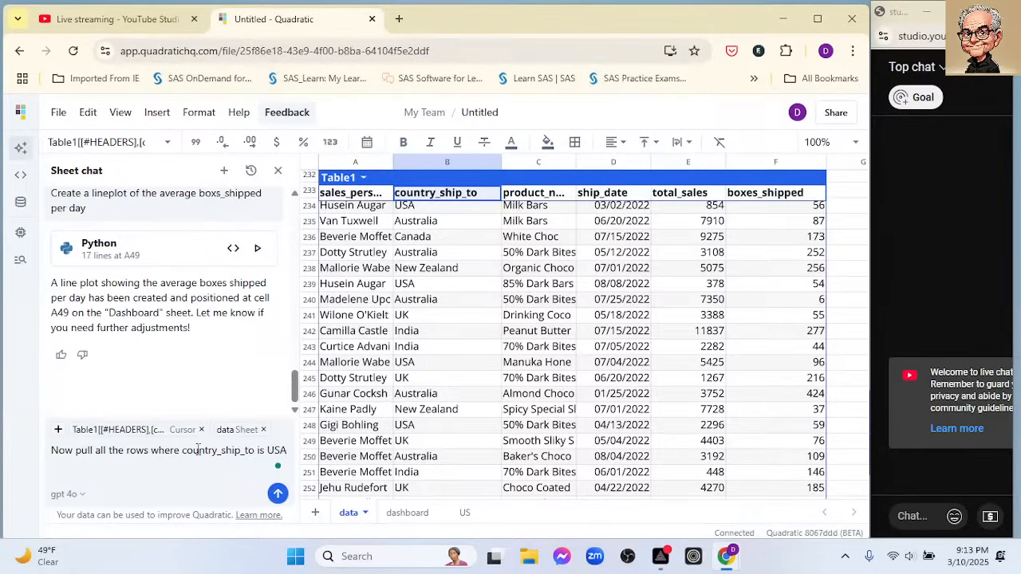
click(459, 515)
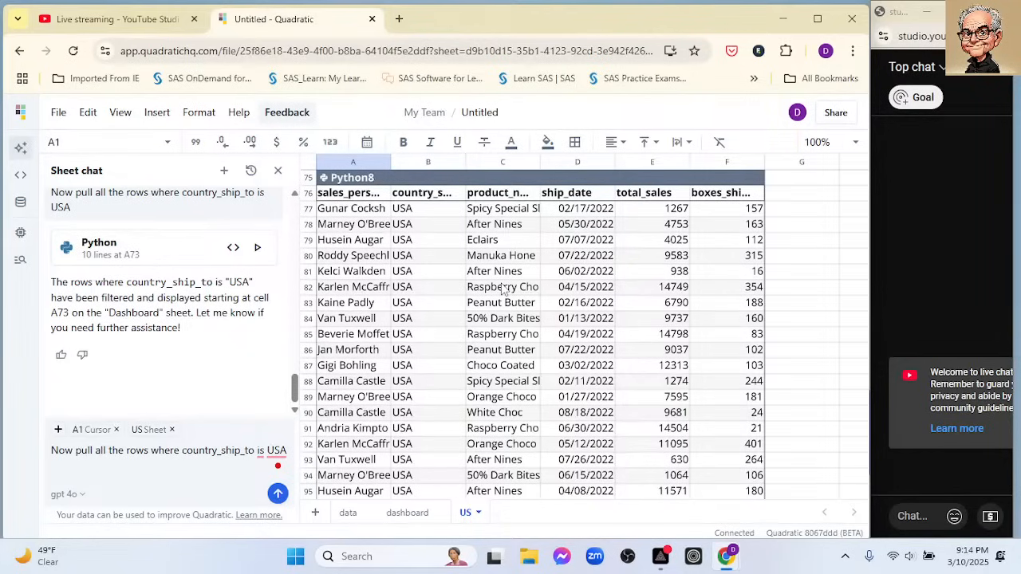
- Replace the chat request text with the start of a new one reading "Create a"
drag(287, 450, 41, 435)
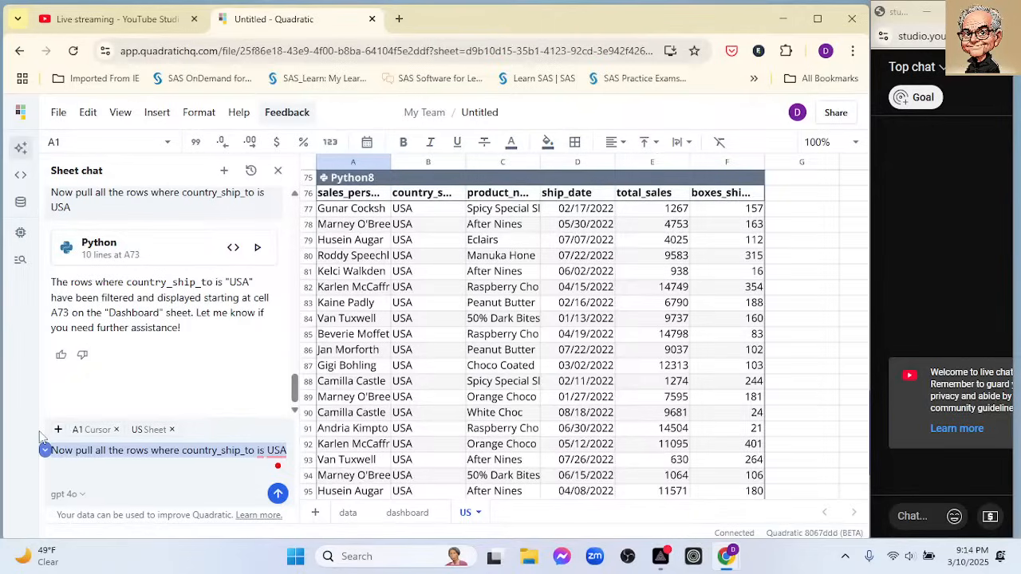
key(BackSpace)
text(Creat)
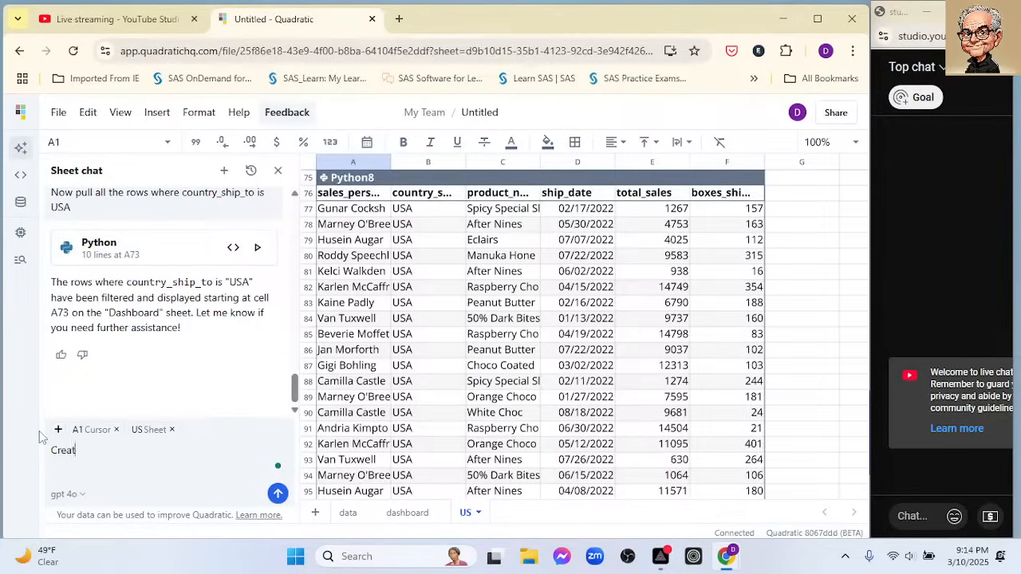
text(e a)
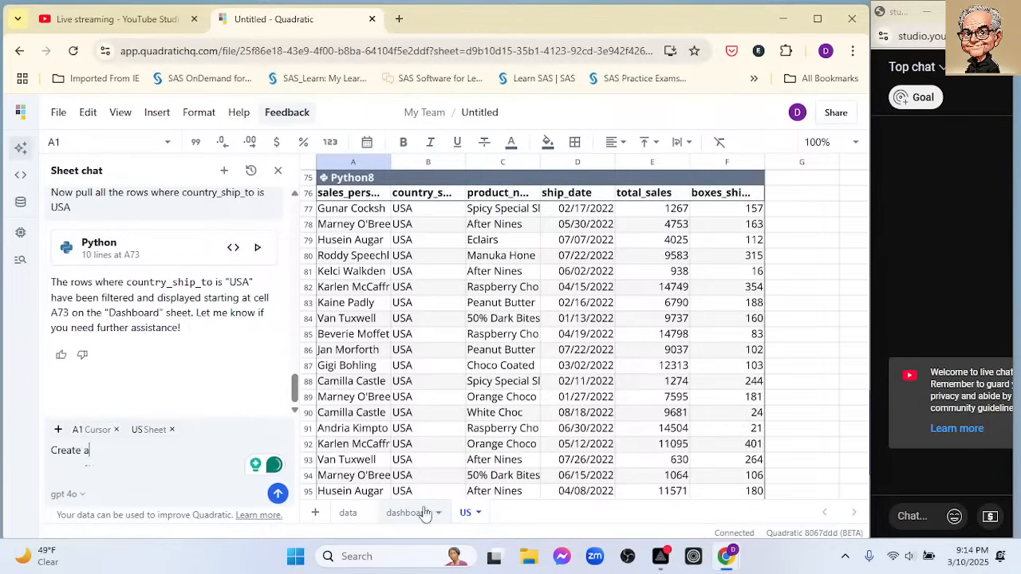
- Examine the US sheet around and above the filtered USA table to find where the table starts
click(478, 512)
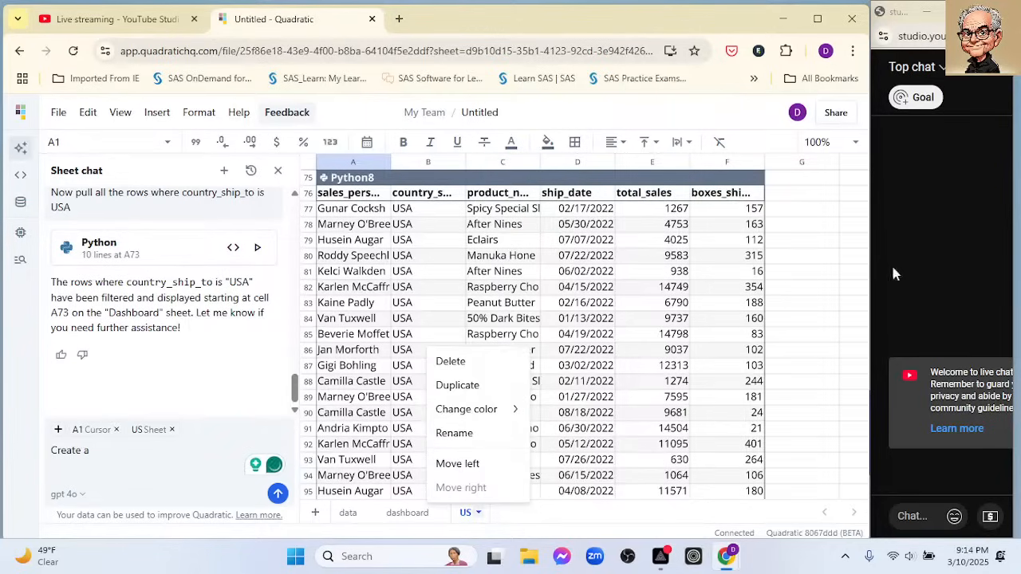
click(778, 177)
click(795, 182)
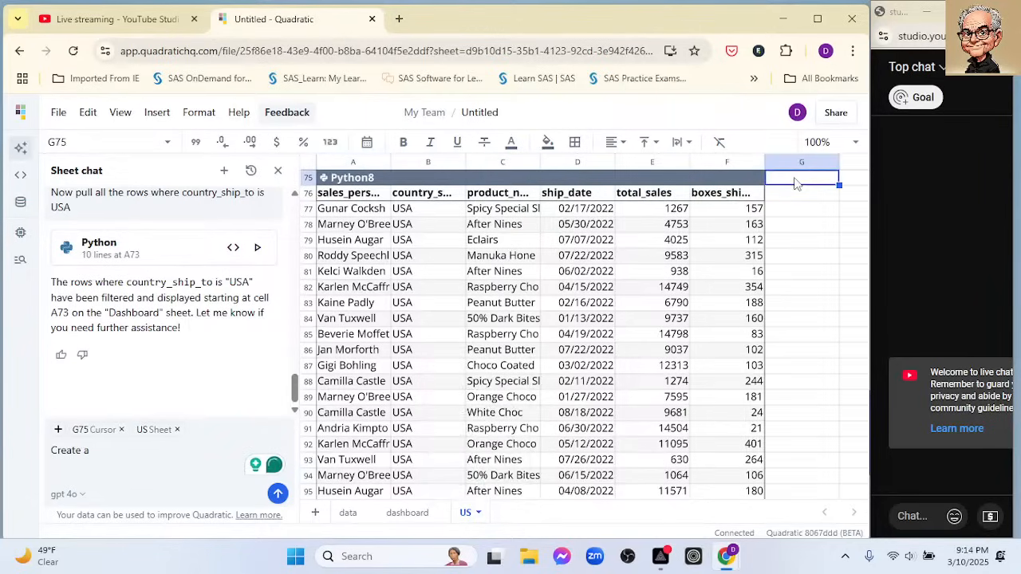
key(Up)
key(Up)
key(Up)
key(Up)
key(Up)
key(Up)
key(Up)
key(Up)
key(Up)
key(Up)
key(Up)
key(Up)
key(Up)
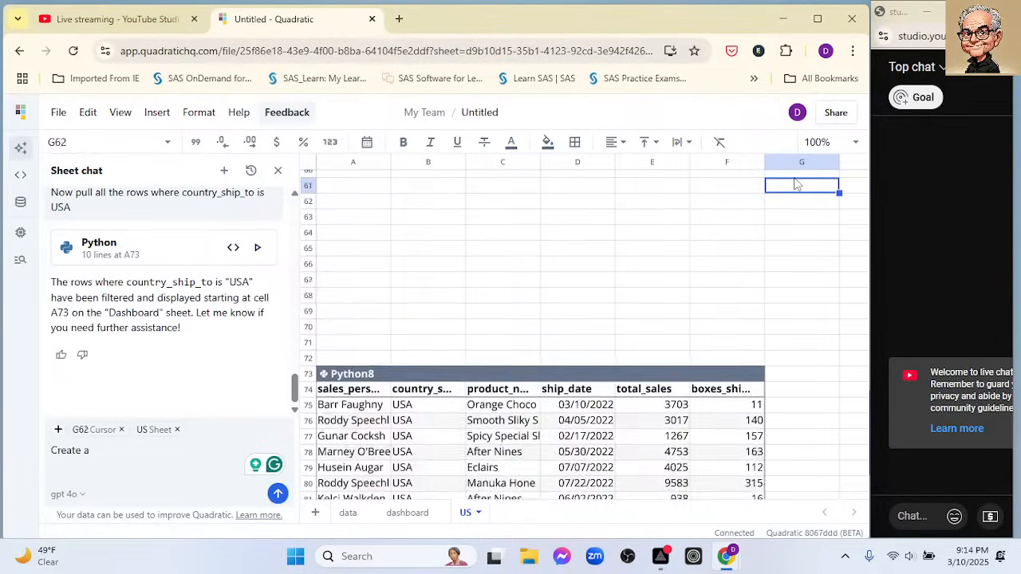
key(Up)
key(Up)
key(Up)
key(Up)
key(Up)
key(Up)
key(Up)
key(Up)
key(Up)
key(Up)
key(Up)
key(Up)
key(Up)
key(Up)
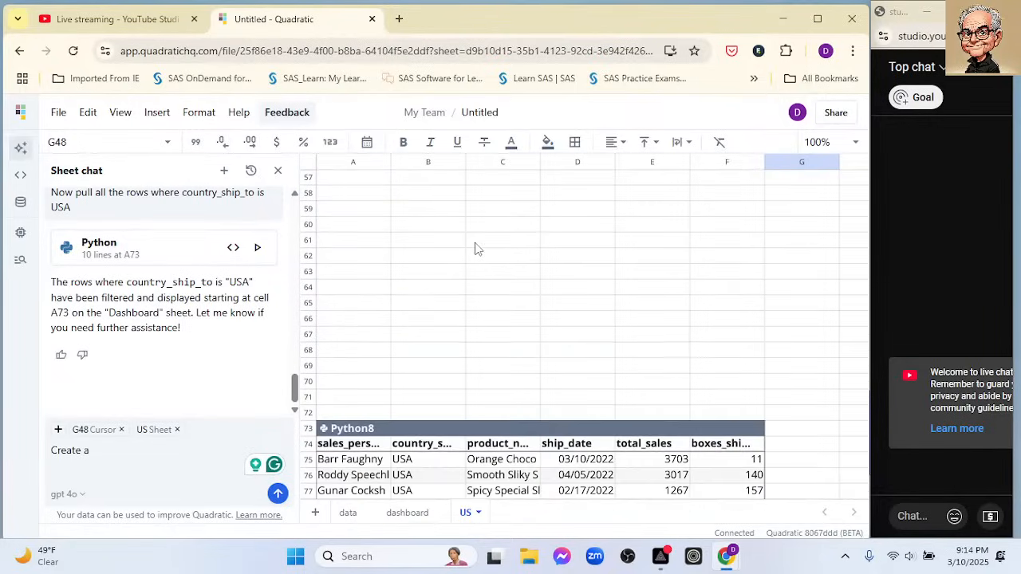
- Move the filtered USA table up the US sheet so that it starts at cell A1
scroll(455, 287, down, 1)
drag(415, 376, 429, 193)
scroll(540, 251, up, 4)
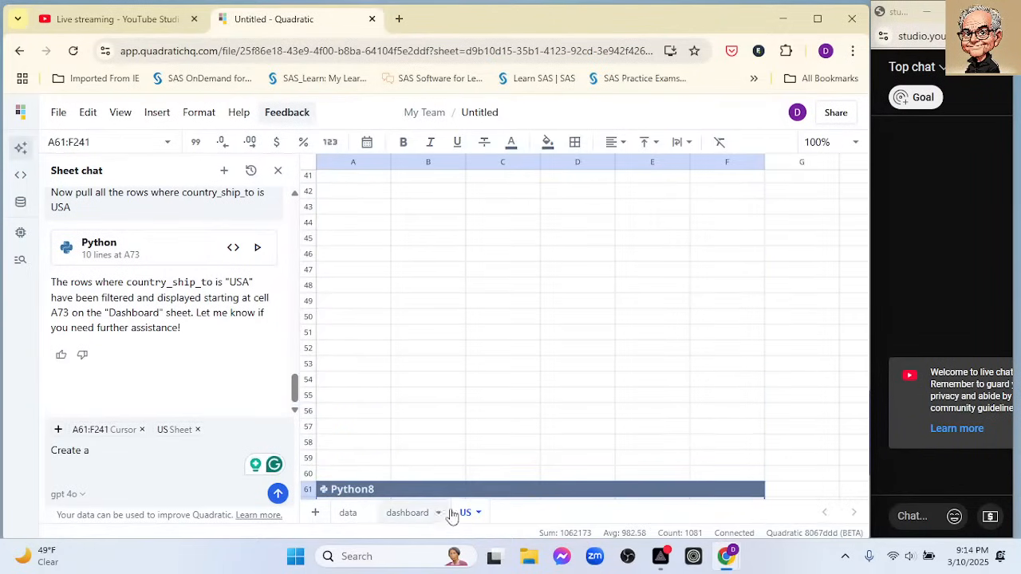
drag(447, 489, 449, 196)
scroll(545, 244, up, 4)
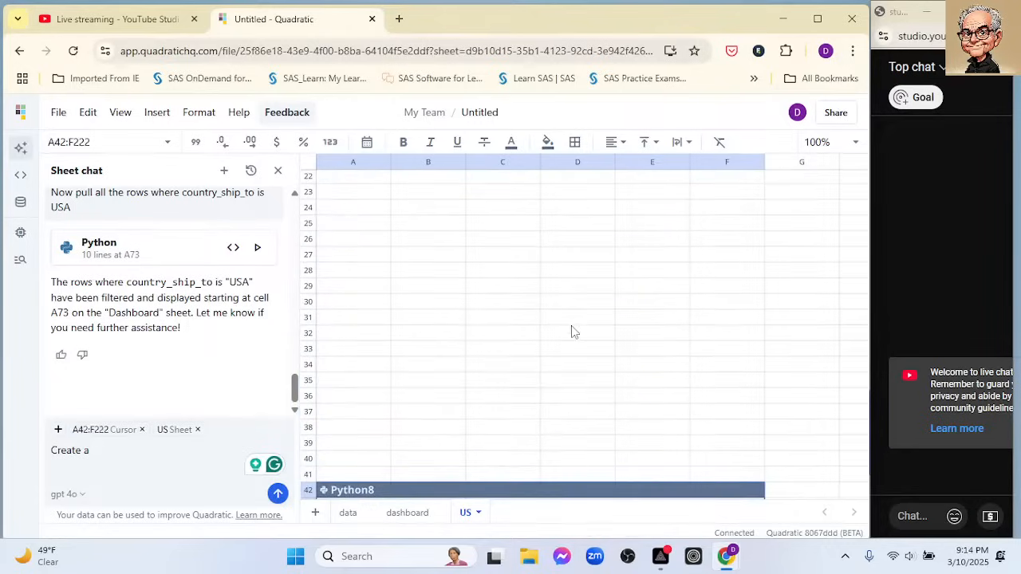
drag(530, 490, 530, 195)
scroll(535, 224, up, 3)
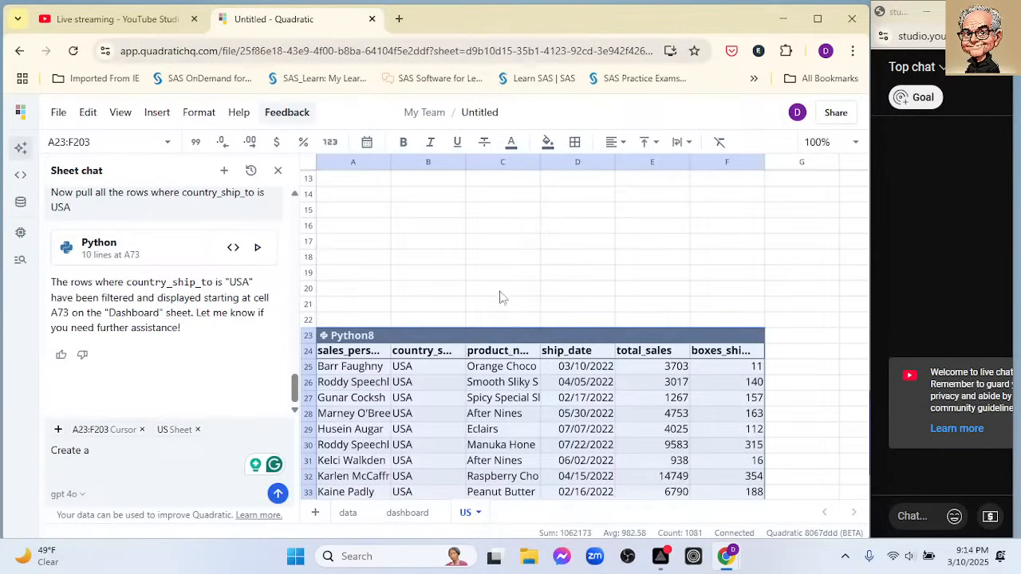
drag(466, 337, 442, 203)
scroll(515, 280, up, 5)
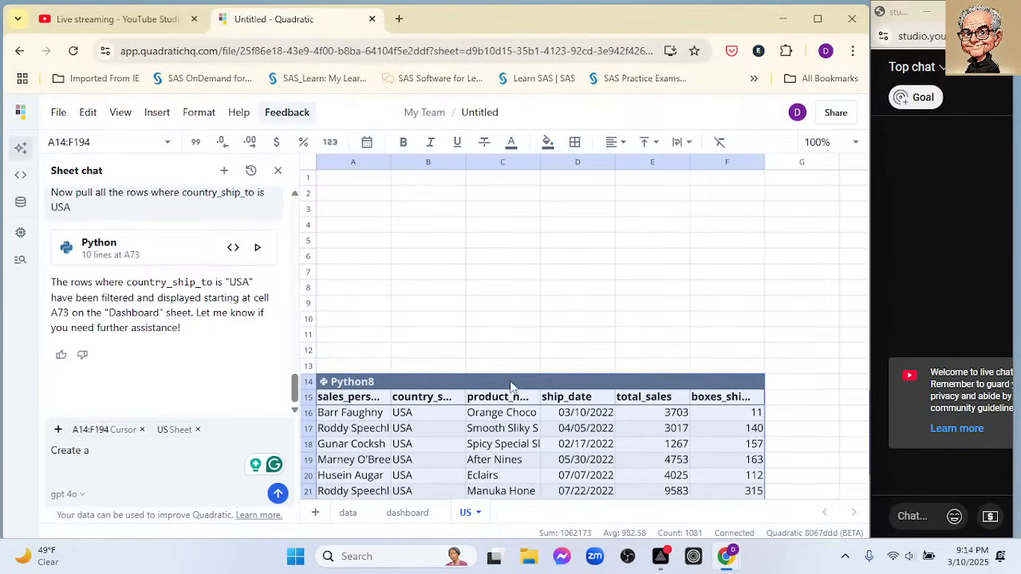
drag(511, 387, 505, 186)
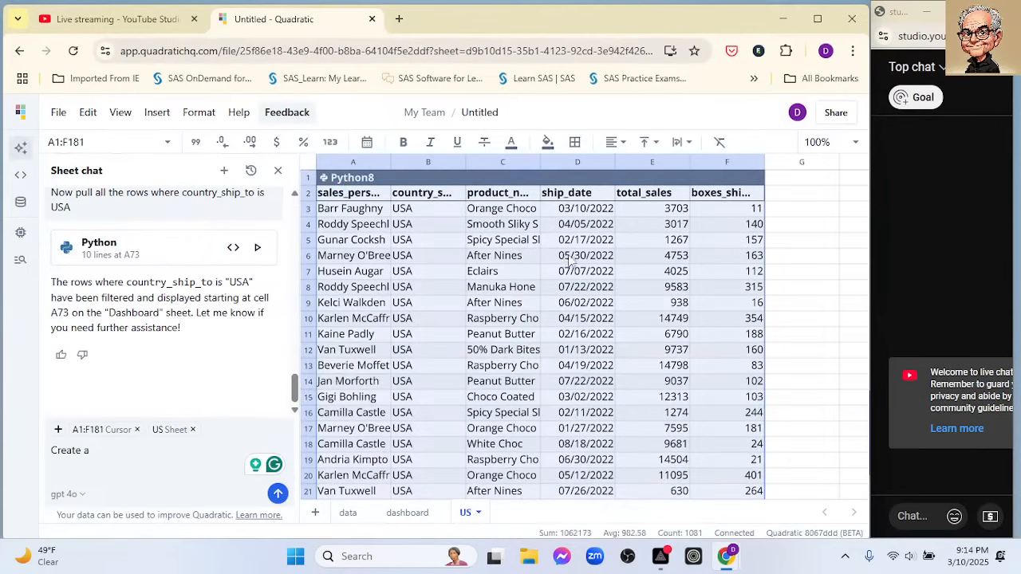
click(356, 213)
right_click(356, 215)
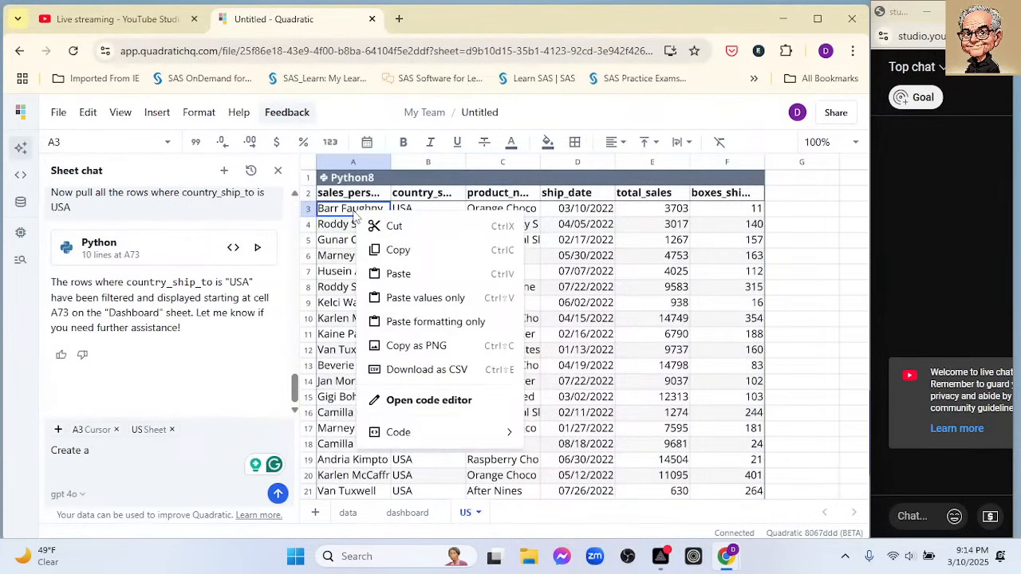
click(786, 274)
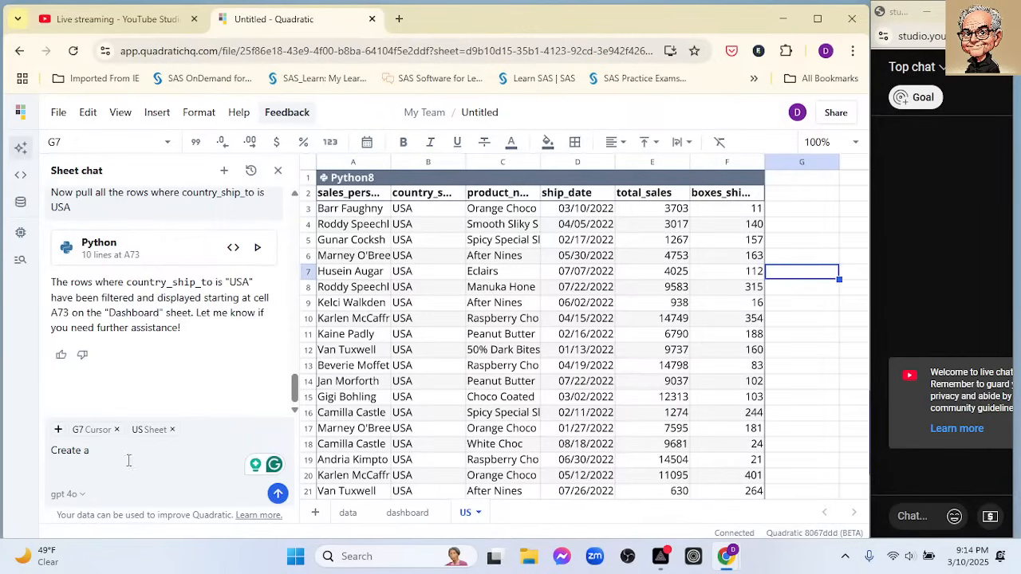
- Extend the chat request to read "Create a line plot of the average boxes_ship"
text(linep)
key(BackSpace)
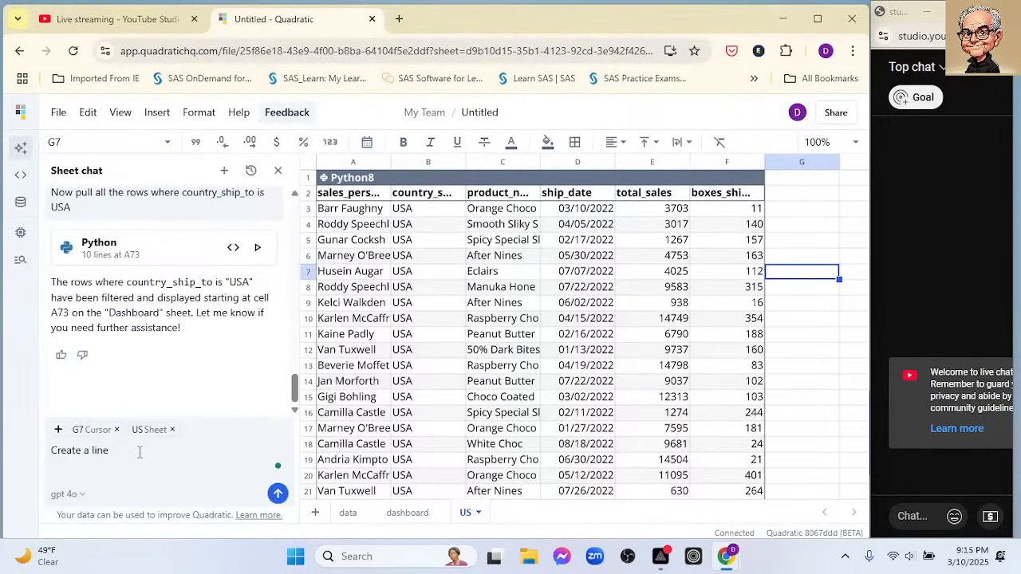
text(plot of the )
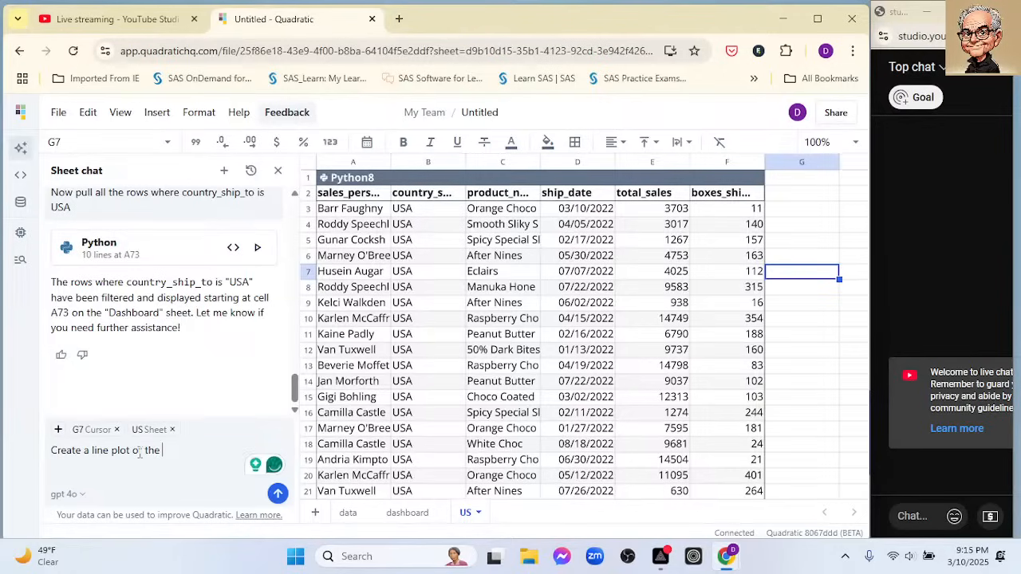
text(averag)
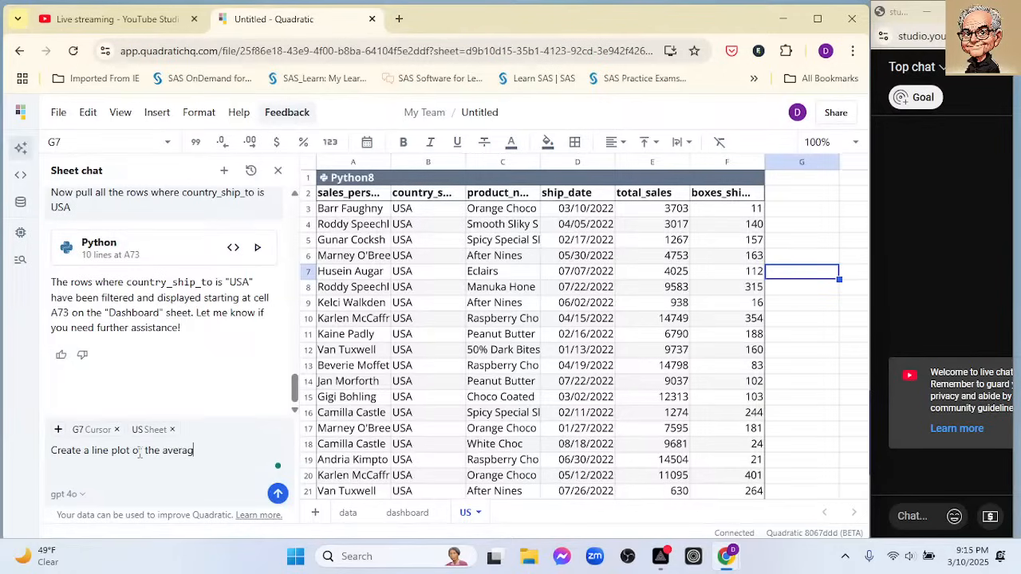
text(e boxes)
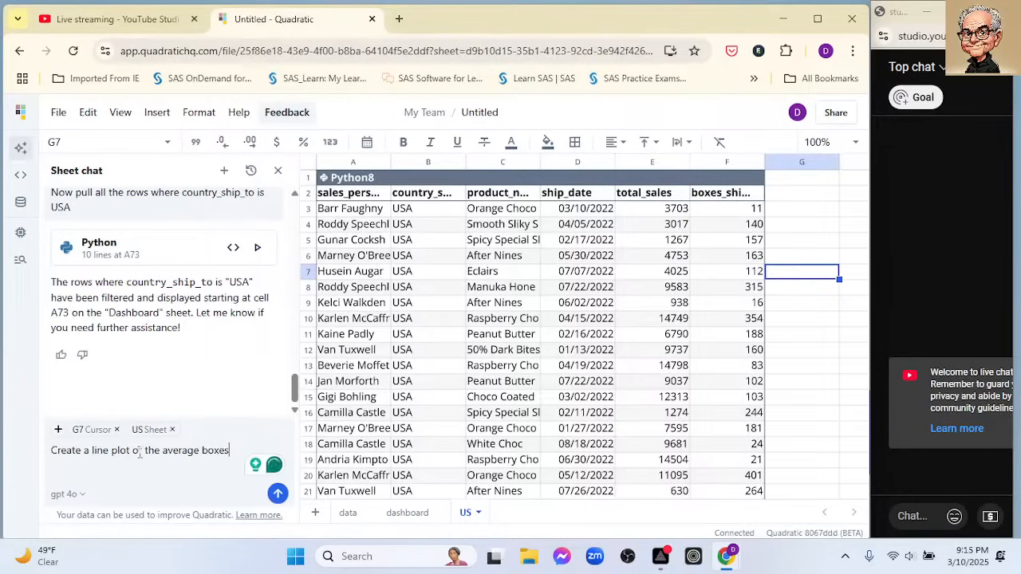
text( so)
key(BackSpace)
key(BackSpace)
text(_sh)
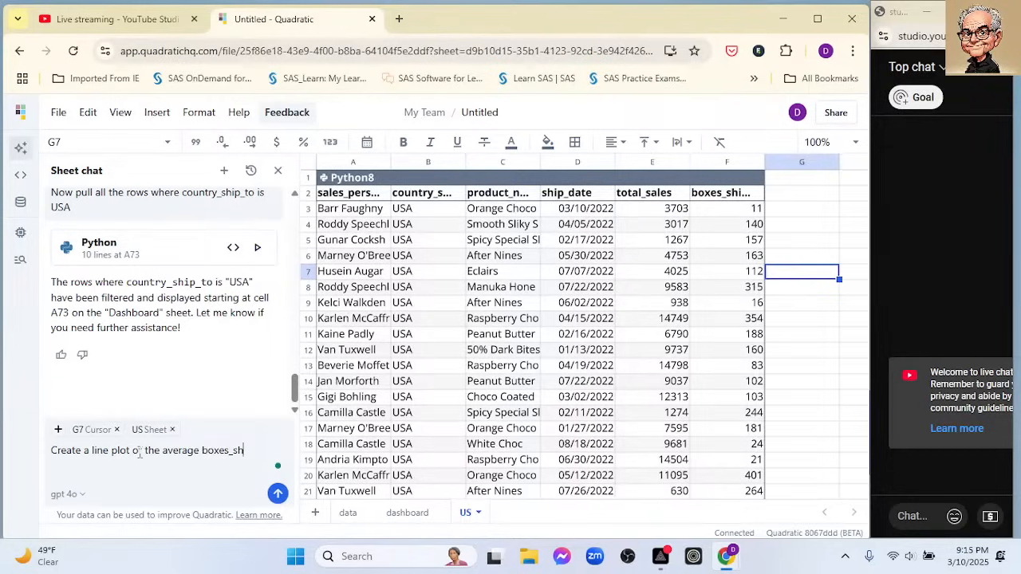
text(o)
text(ip)
- Widen column F on the US sheet to fit the full boxes_shipped header and select cell G1
double_click(764, 179)
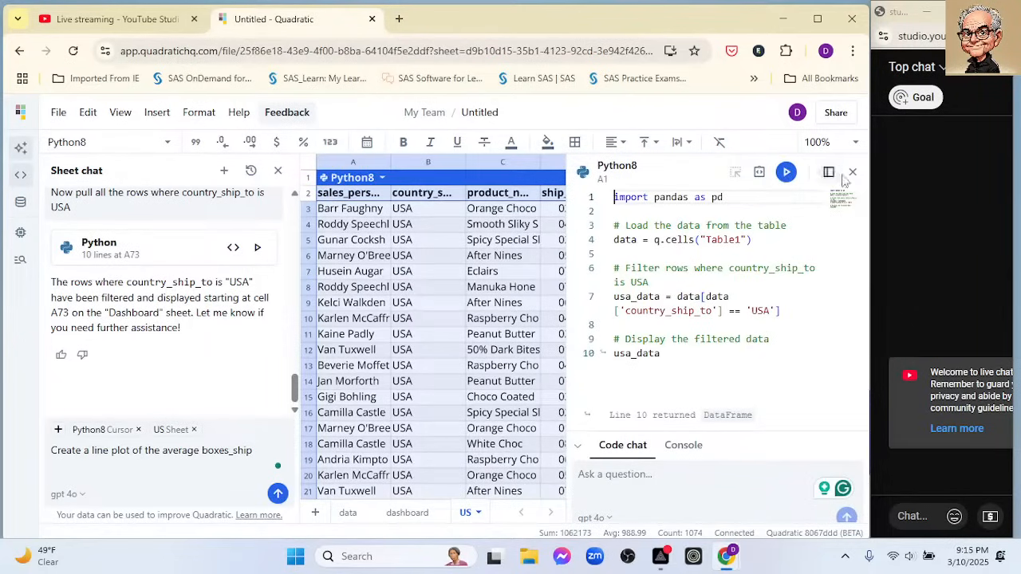
click(853, 172)
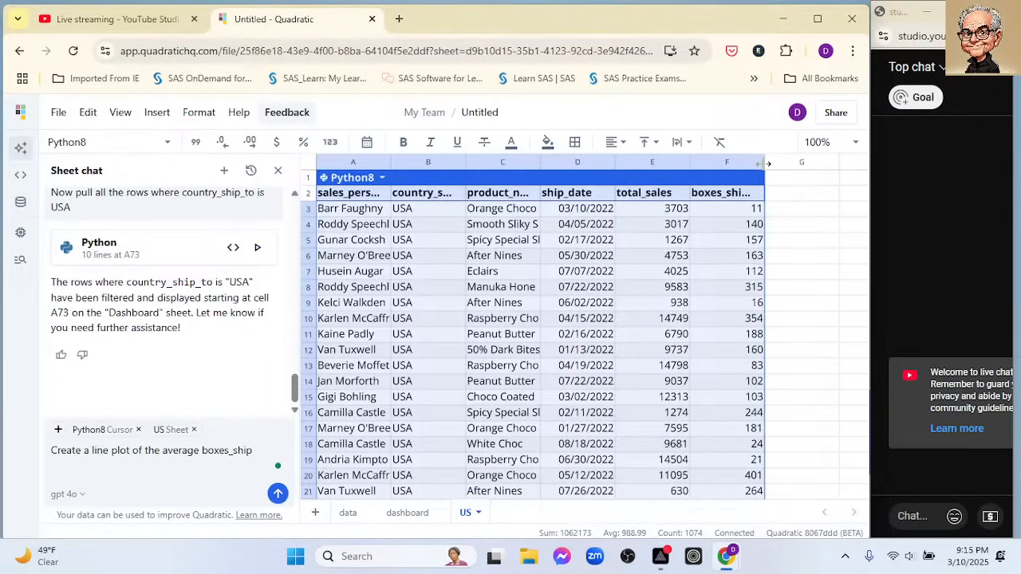
double_click(767, 163)
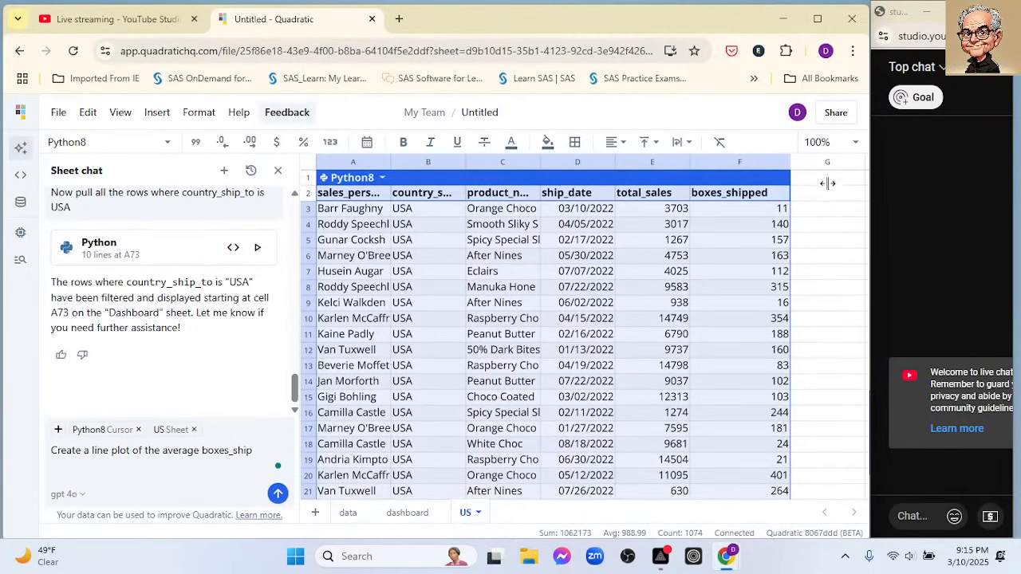
click(827, 180)
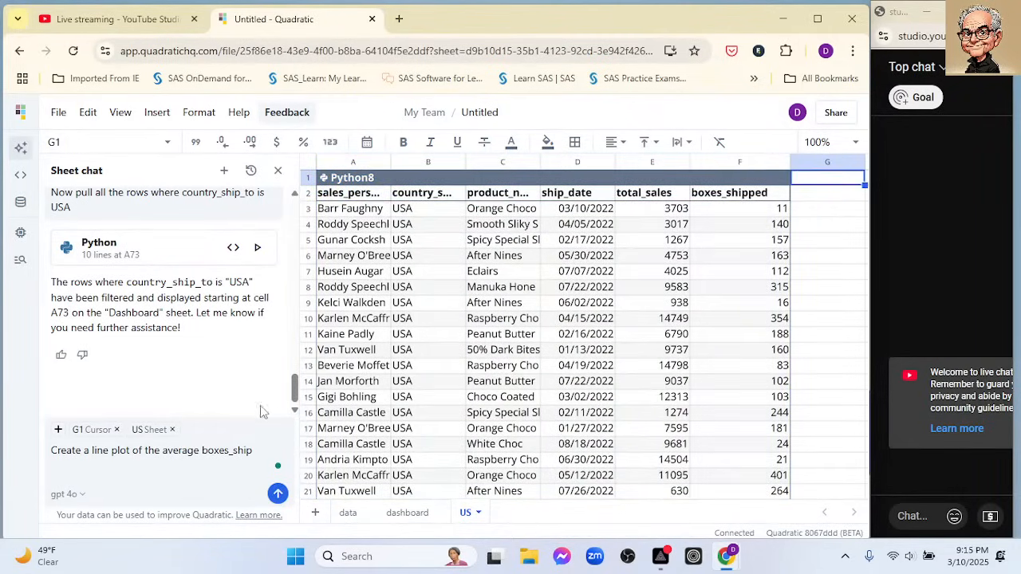
scroll(445, 351, down, 1)
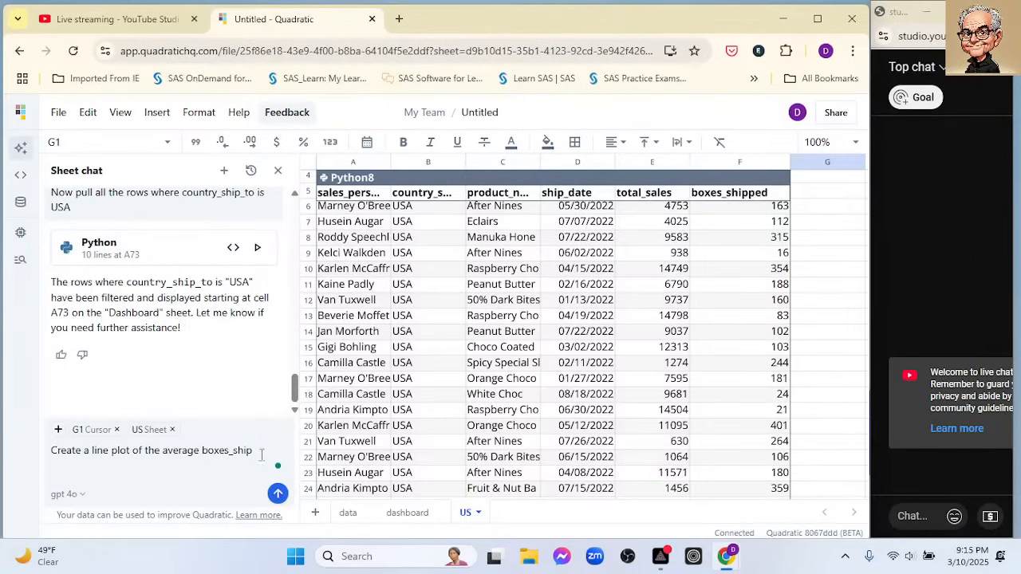
- Add "and total_sales by date" to the end of the line plot request
click(268, 449)
text(and total_sales by date)
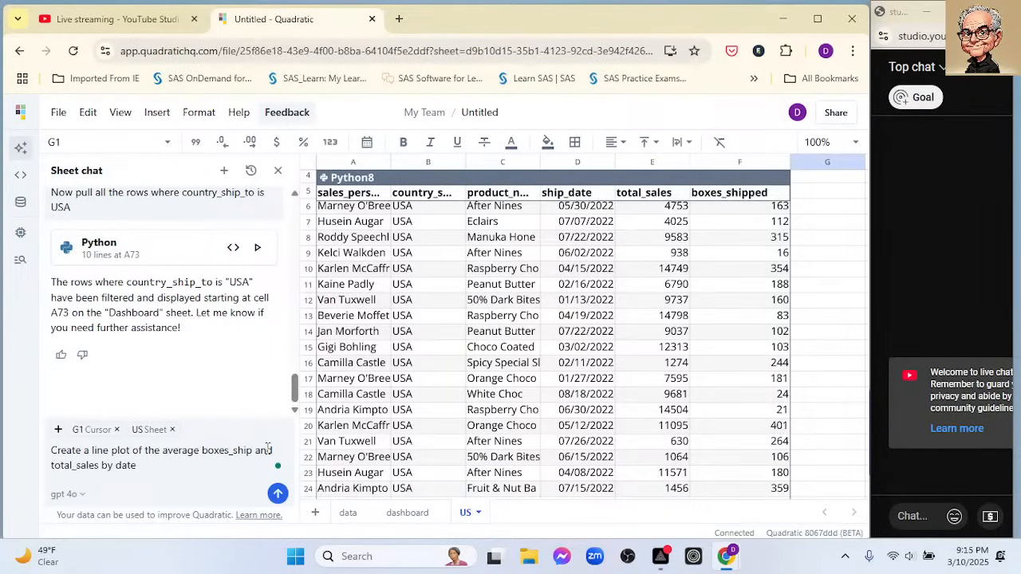
- Change the request's wording from a single plot to "two line plots" and send it
click(82, 449)
text(two)
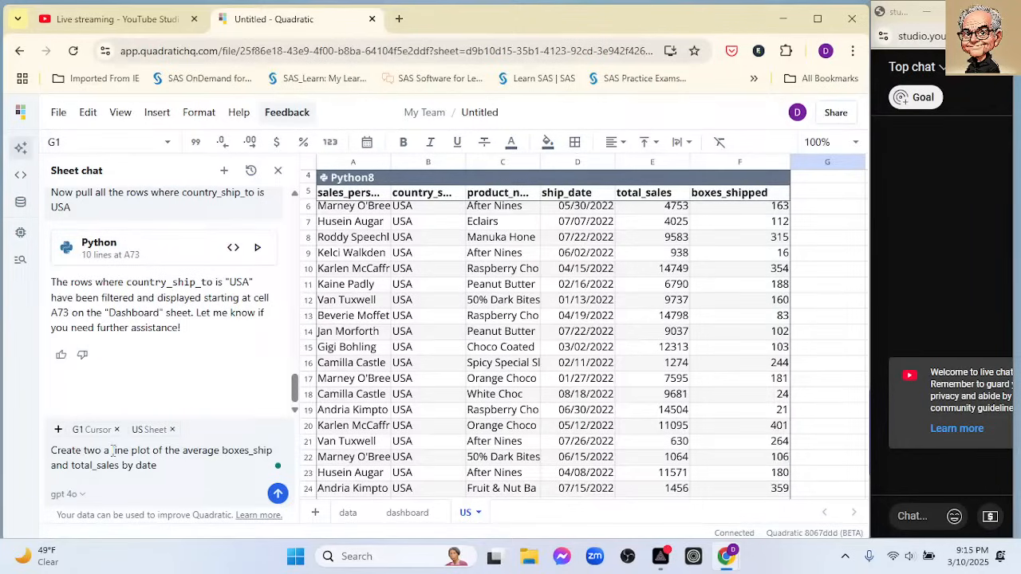
click(112, 451)
key(BackSpace)
key(BackSpace)
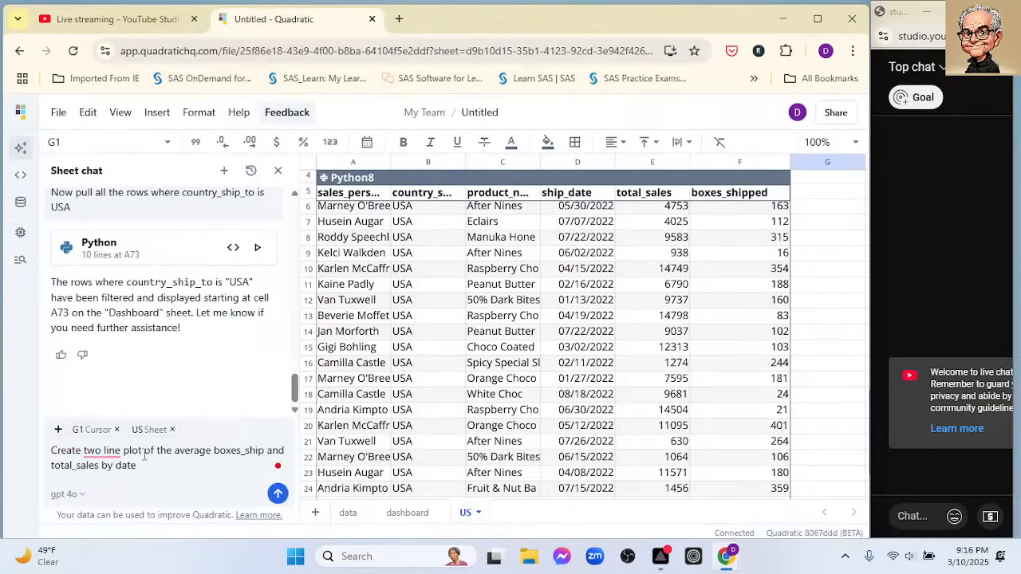
click(144, 451)
text(s)
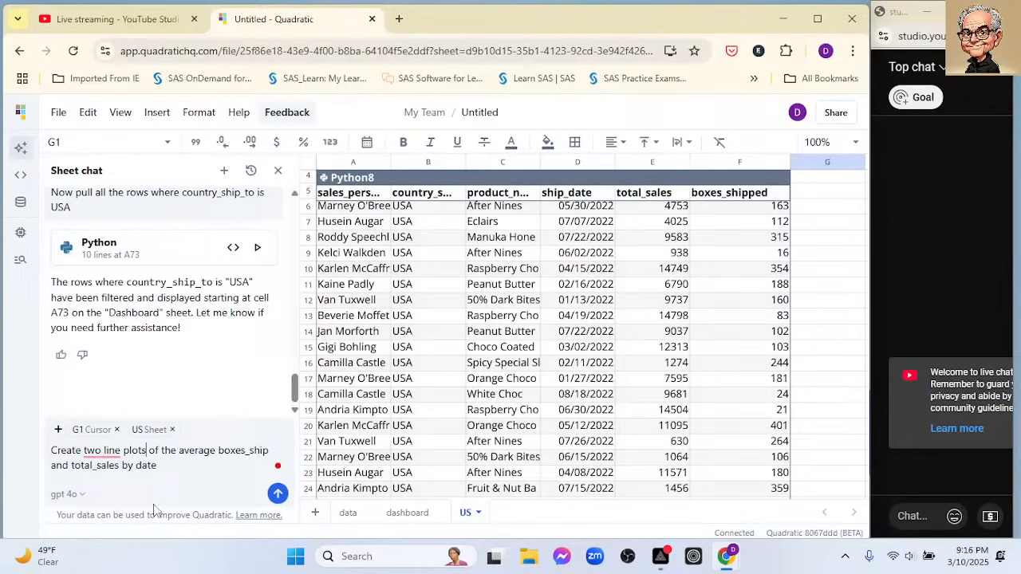
click(278, 495)
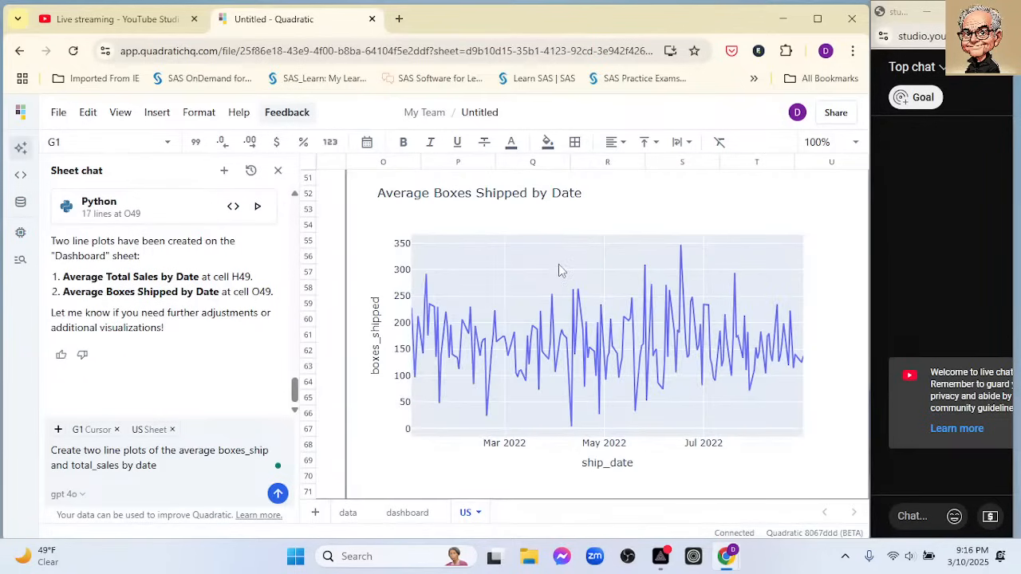
- Examine the Average Boxes Shipped by Date and Average Total Sales by Date plots on the US sheet against the chat request
scroll(559, 272, down, 2)
scroll(583, 276, up, 10)
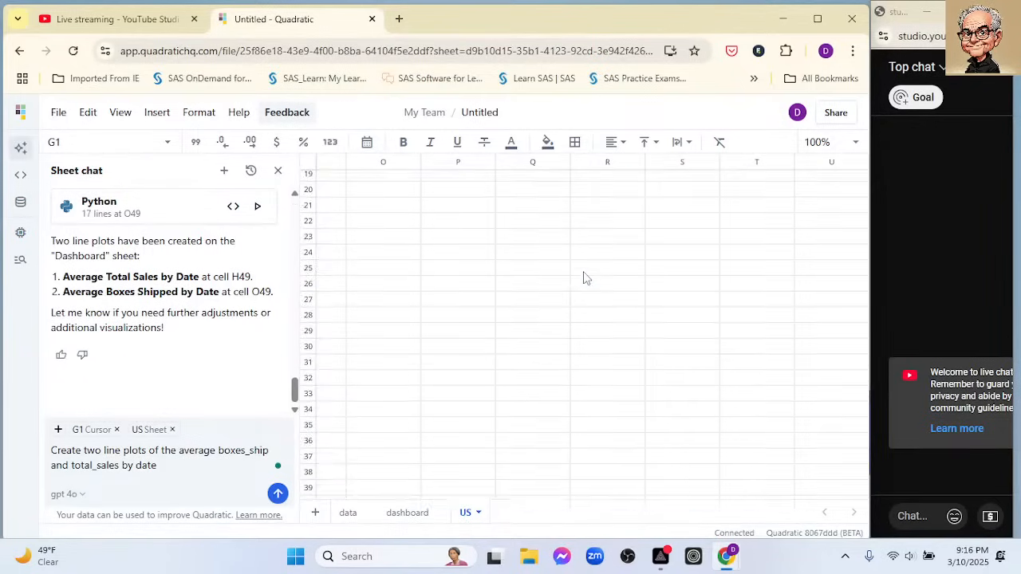
scroll(587, 277, up, 6)
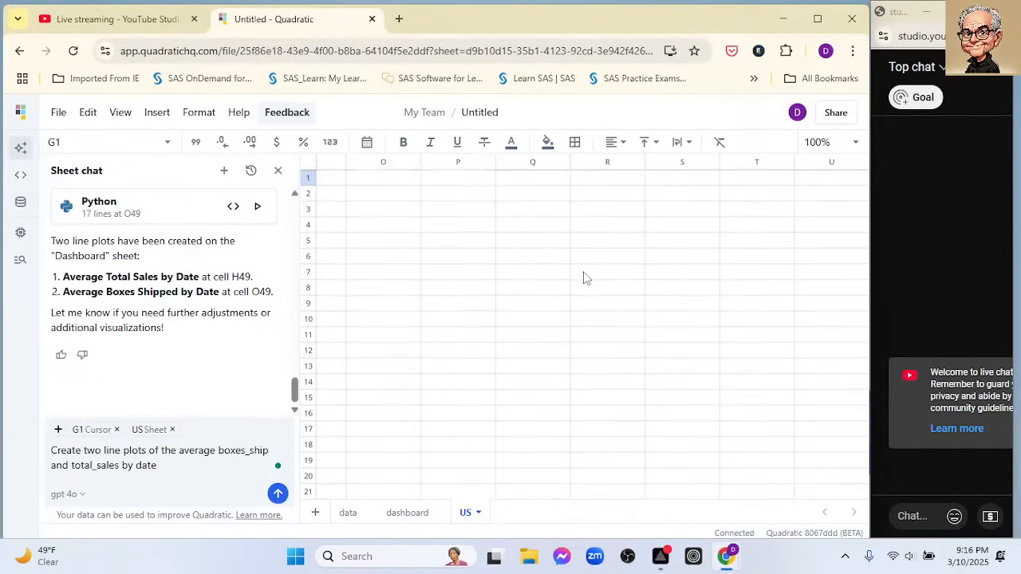
scroll(583, 277, down, 12)
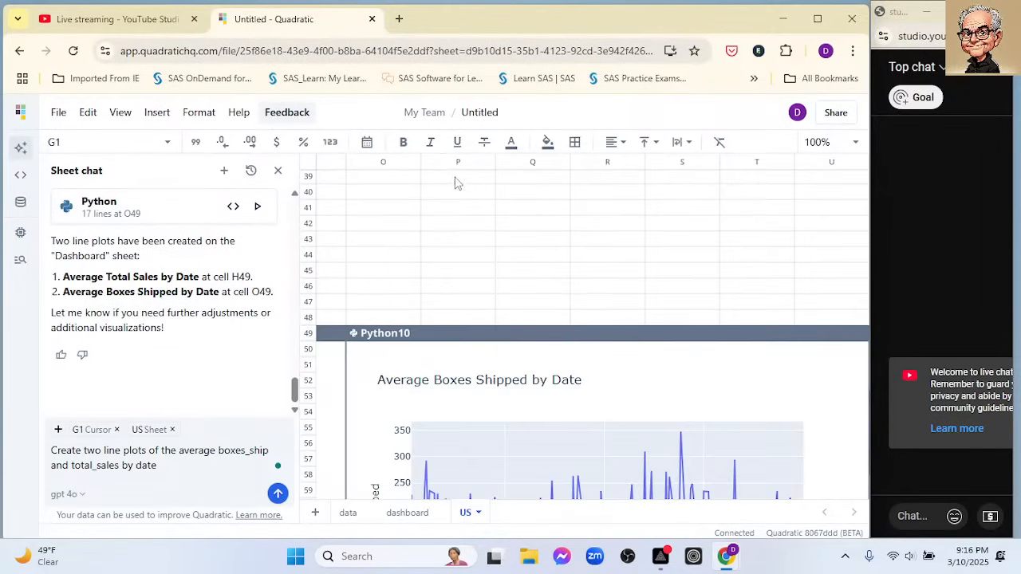
click(399, 179)
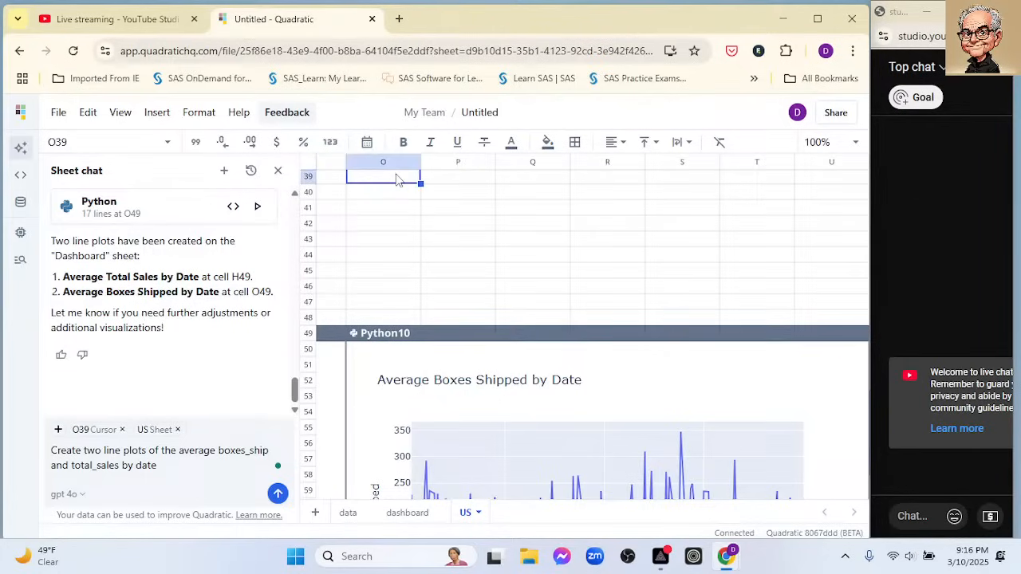
key(Left)
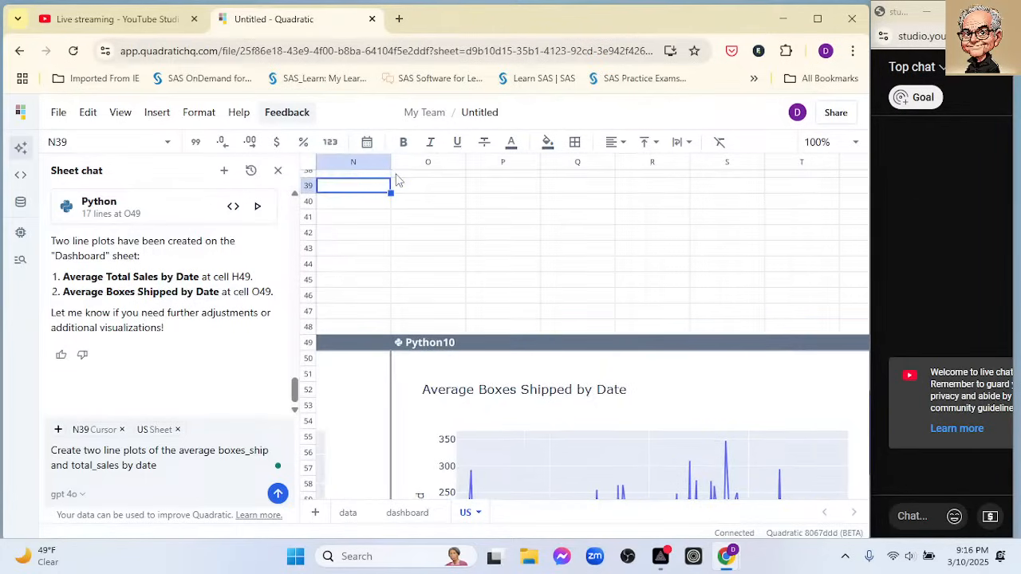
key(Left)
key(Left)
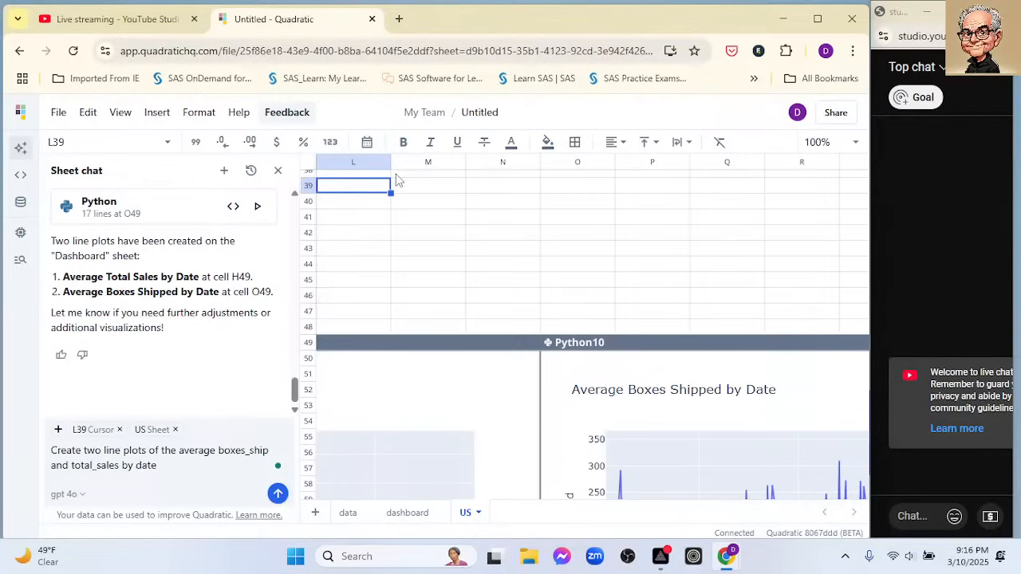
key(Left)
key(Left)
key(Left)
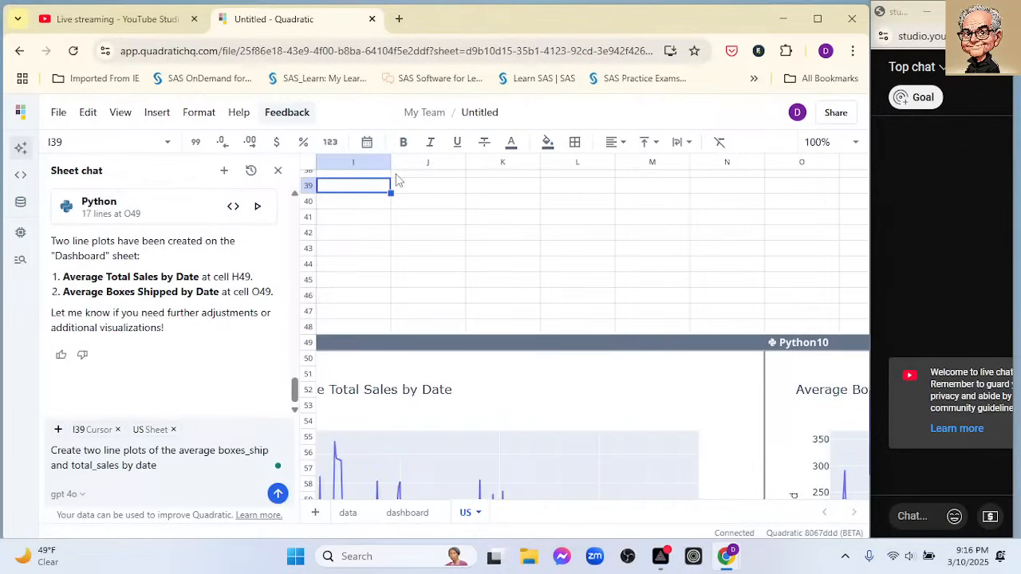
key(Left)
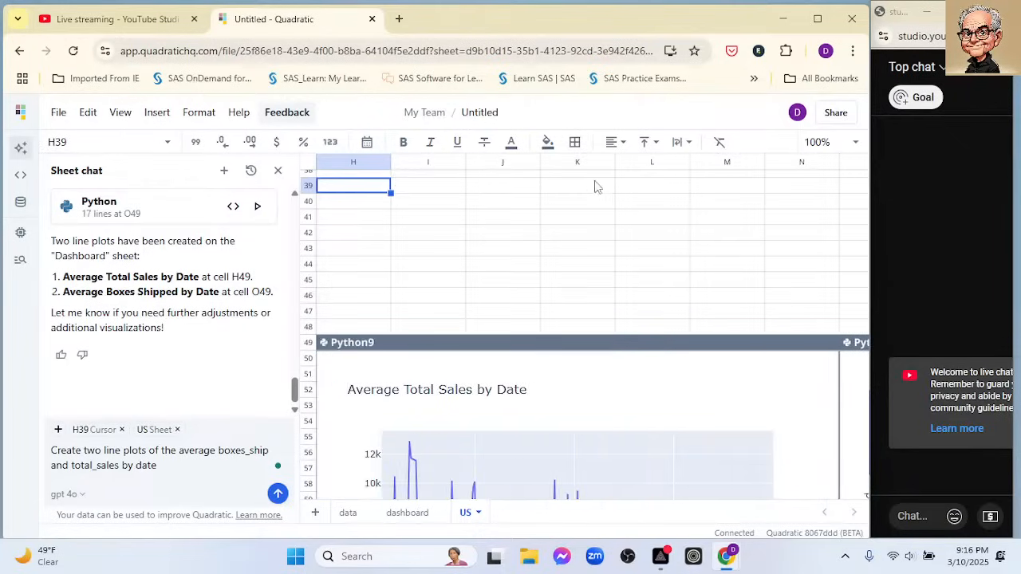
scroll(604, 201, down, 2)
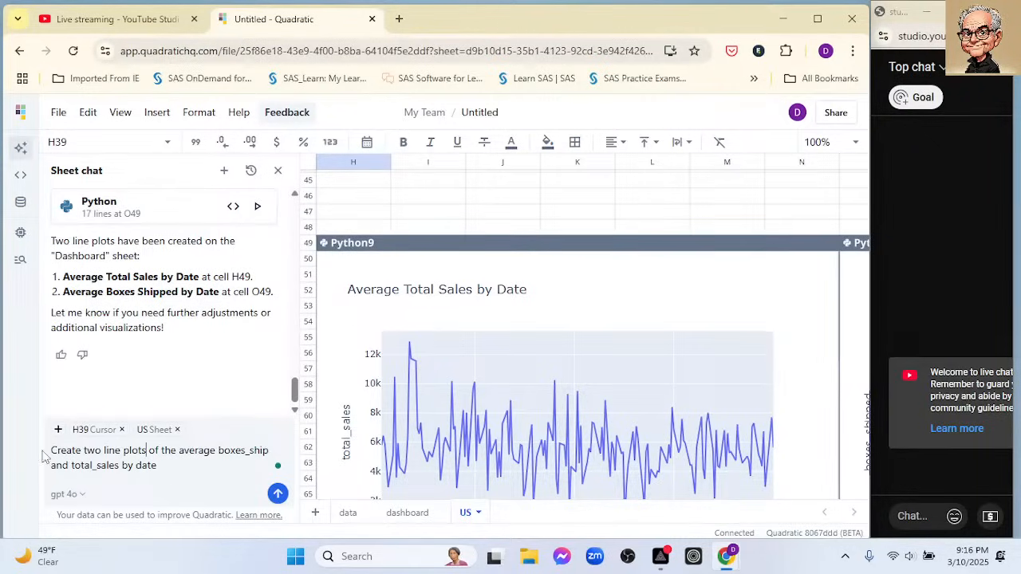
drag(50, 449, 162, 462)
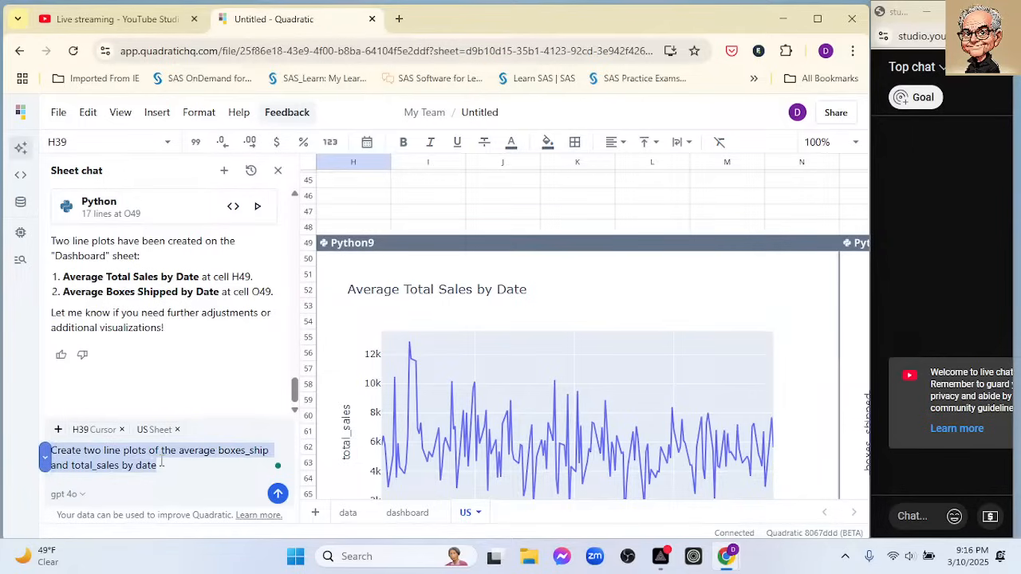
- Move the Average Total Sales by Date chart up to H46 and inspect the values along its line
drag(410, 244, 425, 200)
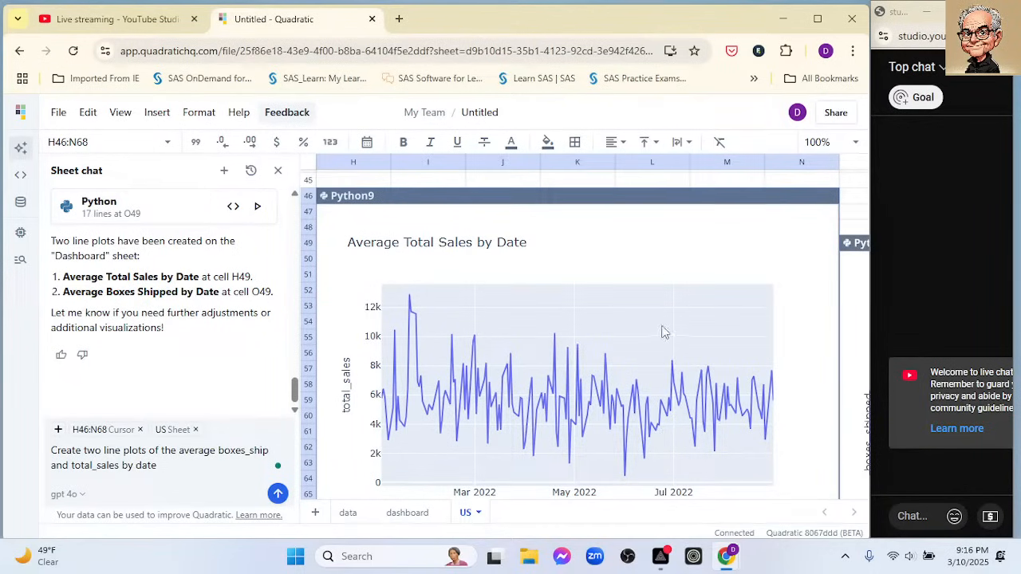
click(468, 198)
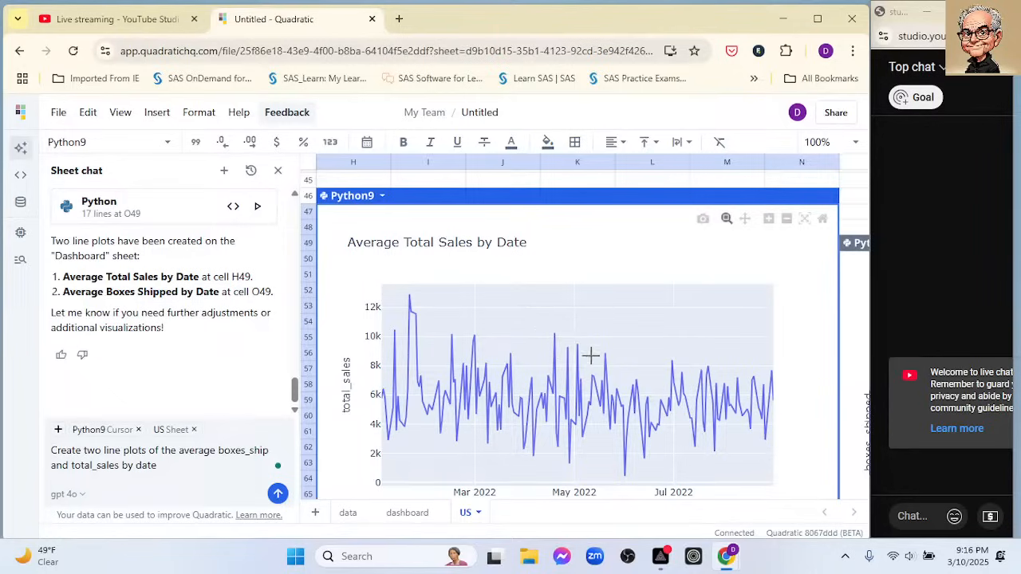
mouse_move(410, 297)
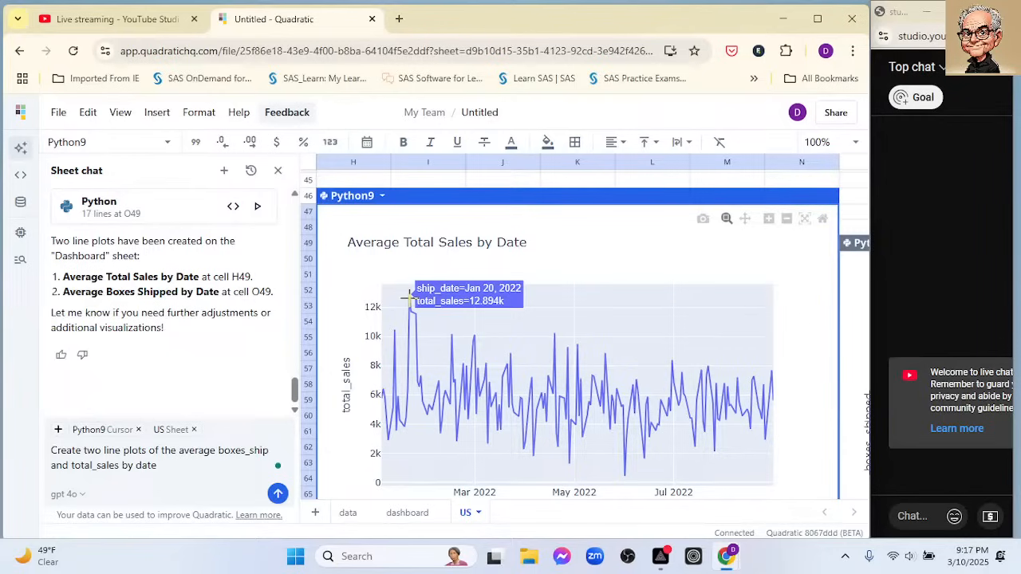
scroll(526, 355, down, 2)
scroll(547, 347, up, 2)
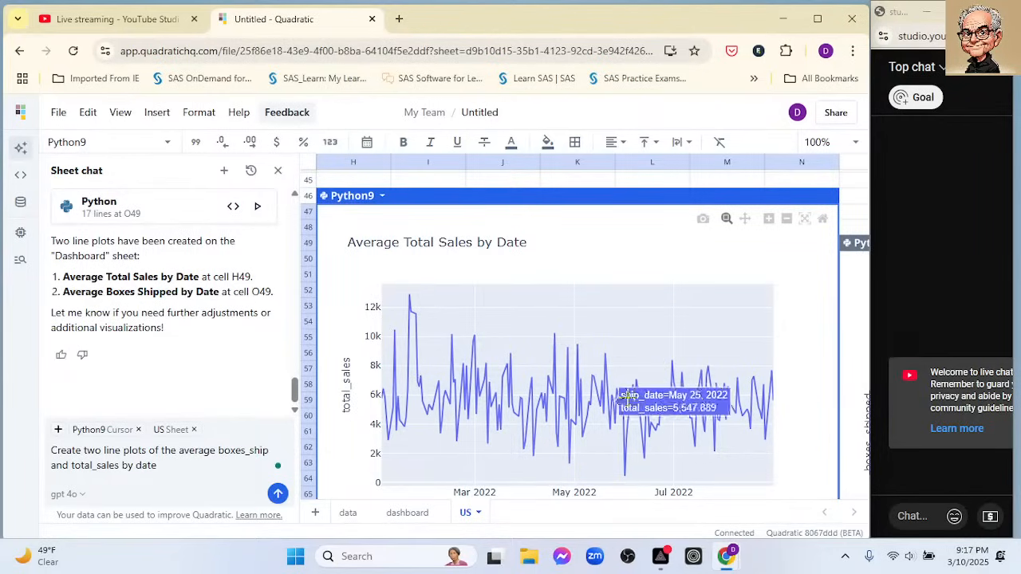
- Try to place the Average Boxes Shipped by Date chart in column H, at H49 and further down at H61
click(852, 248)
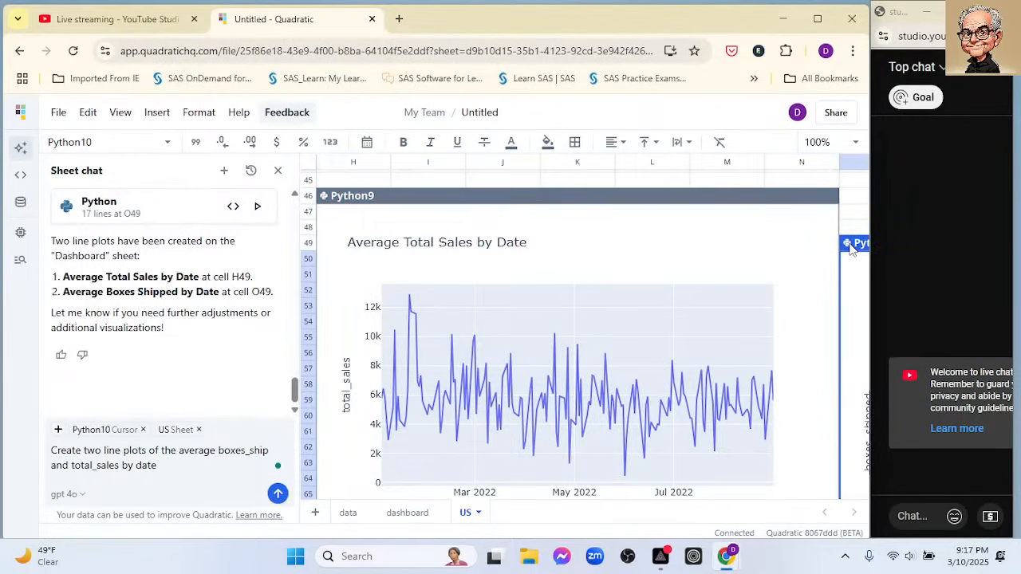
drag(852, 247, 361, 243)
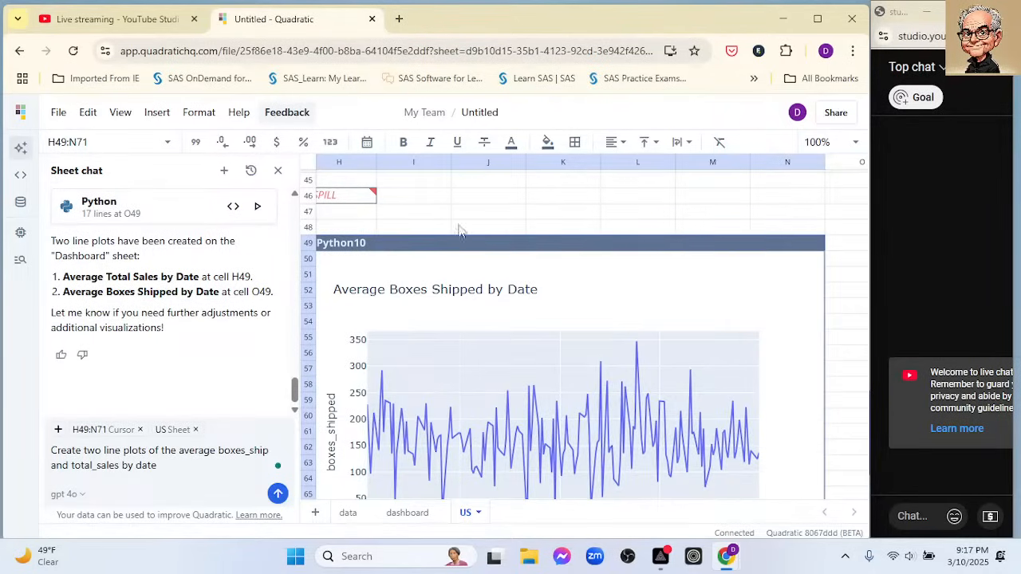
click(410, 199)
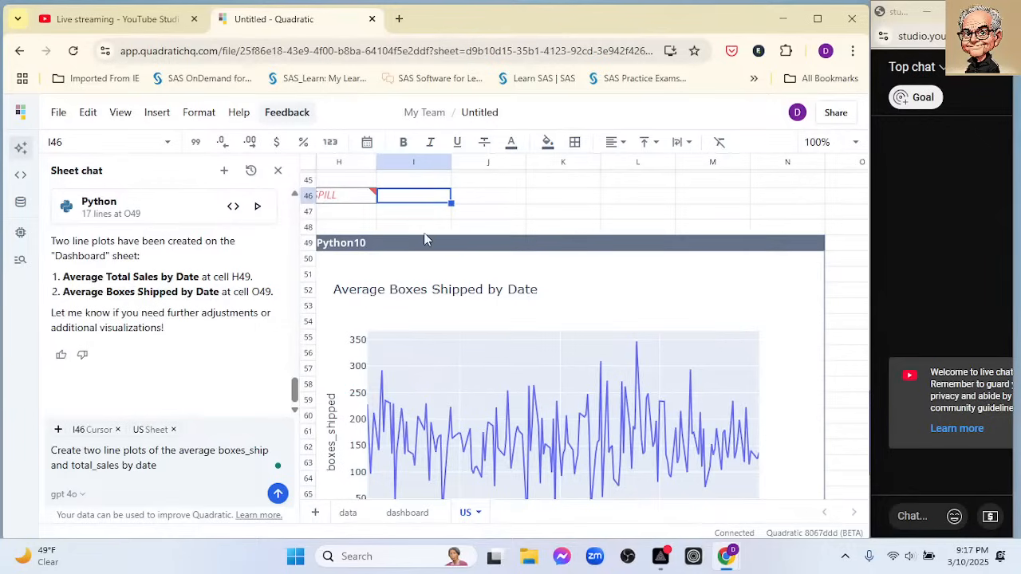
drag(433, 245, 429, 424)
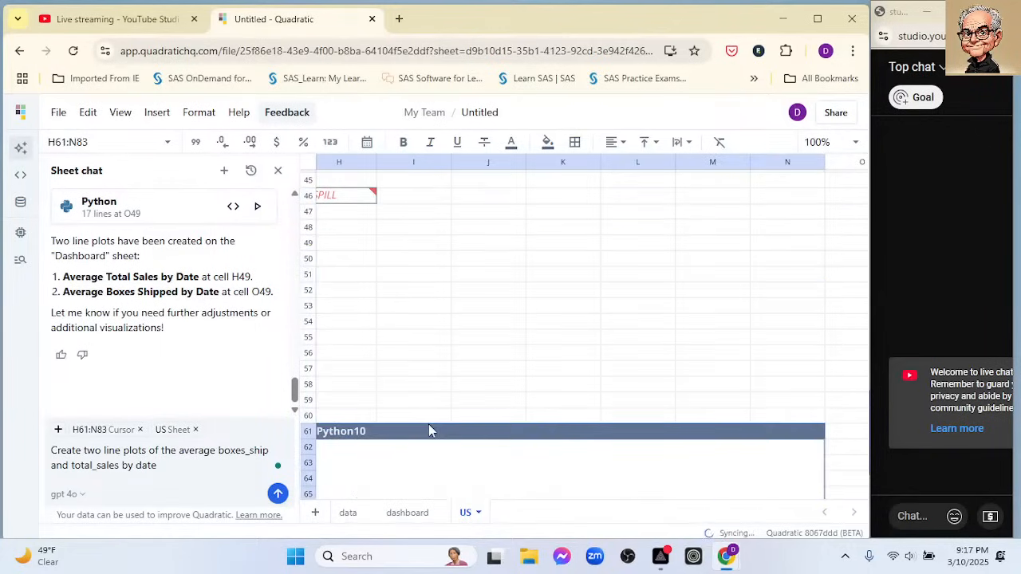
click(425, 320)
mouse_move(343, 200)
click(345, 182)
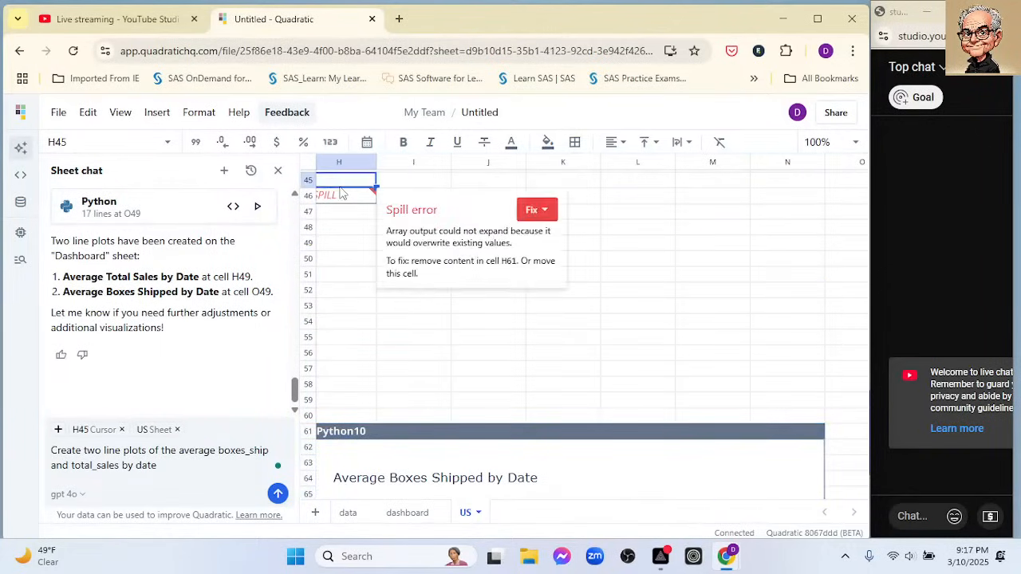
click(348, 200)
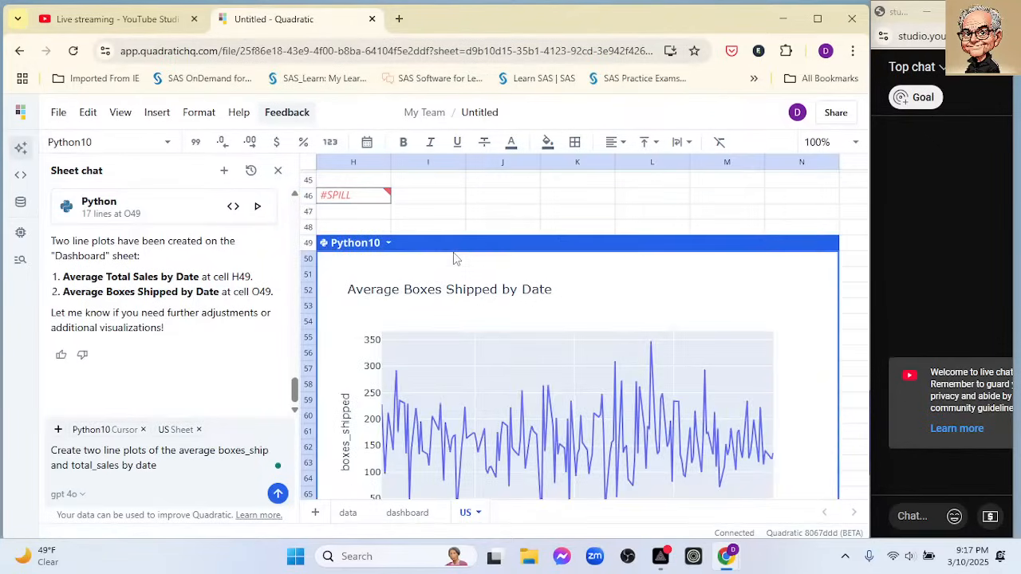
- At 50% zoom, stack the charts by moving Average Total Sales by Date to H47 and Average Boxes Shipped by Date to H72
click(857, 151)
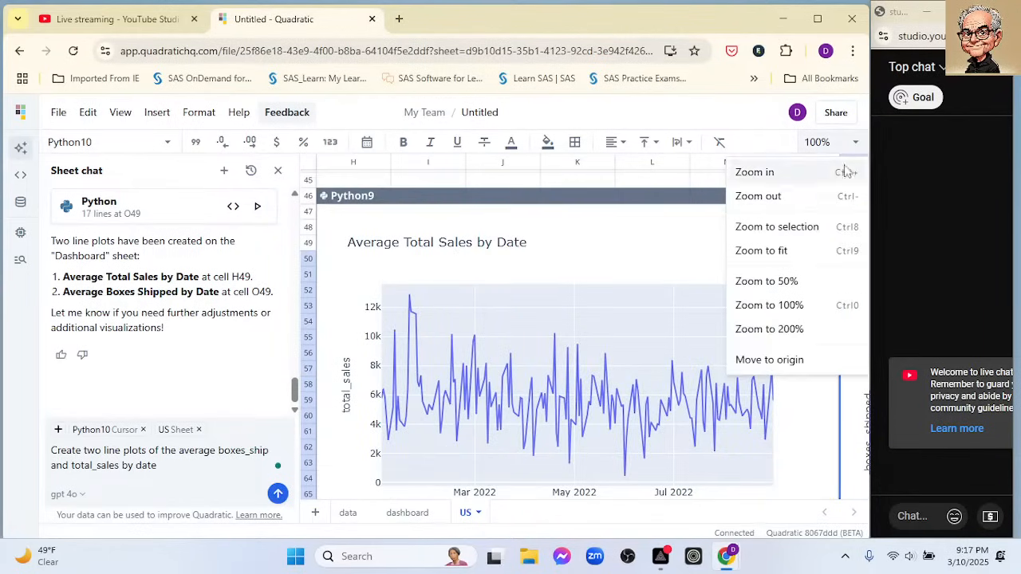
click(784, 284)
click(567, 252)
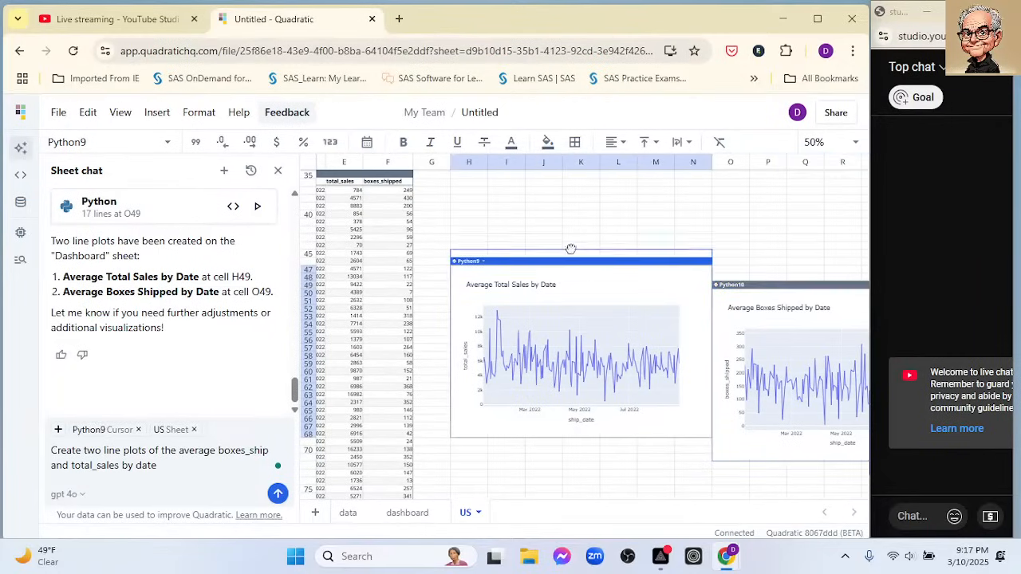
drag(564, 252, 577, 271)
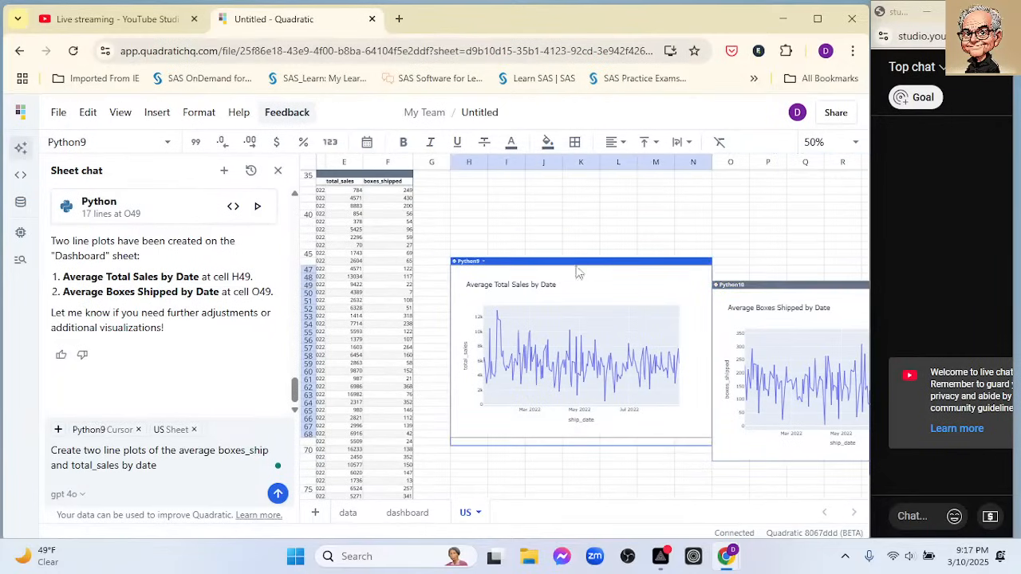
drag(759, 287, 515, 377)
click(760, 267)
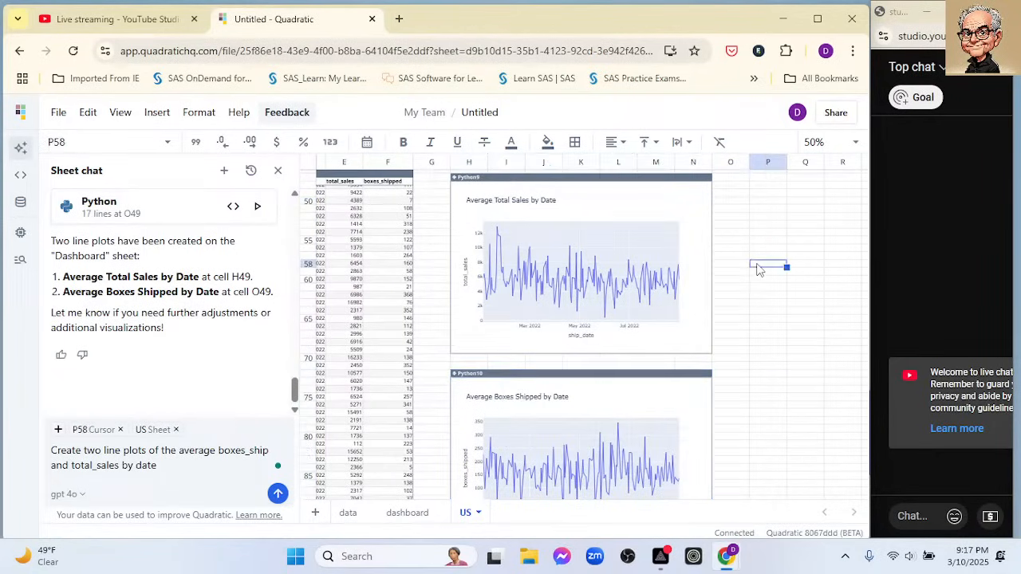
scroll(713, 292, down, 1)
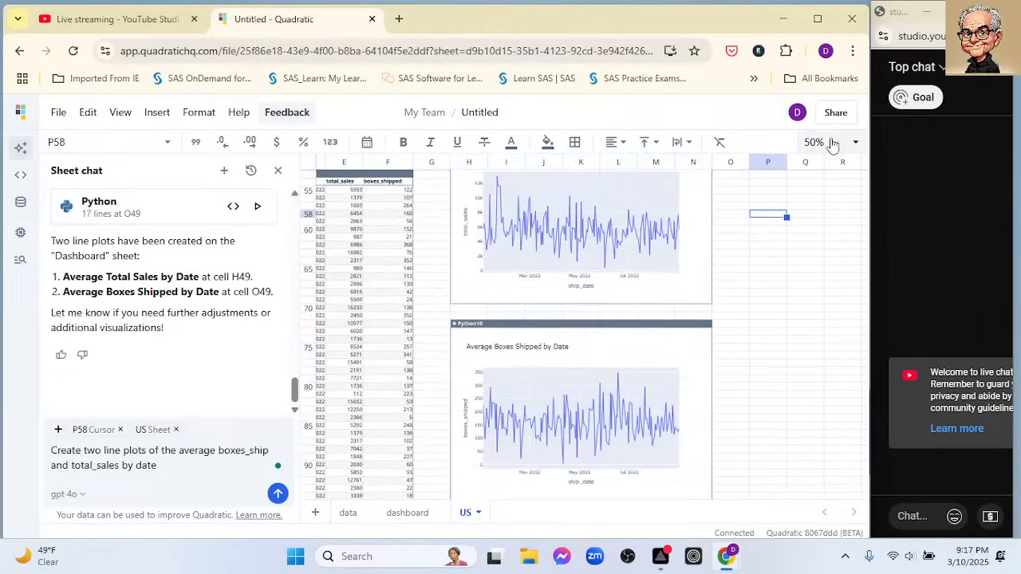
- Return to the origin of the US sheet, look at the dashboard sheet and come back to the US sheet
click(853, 150)
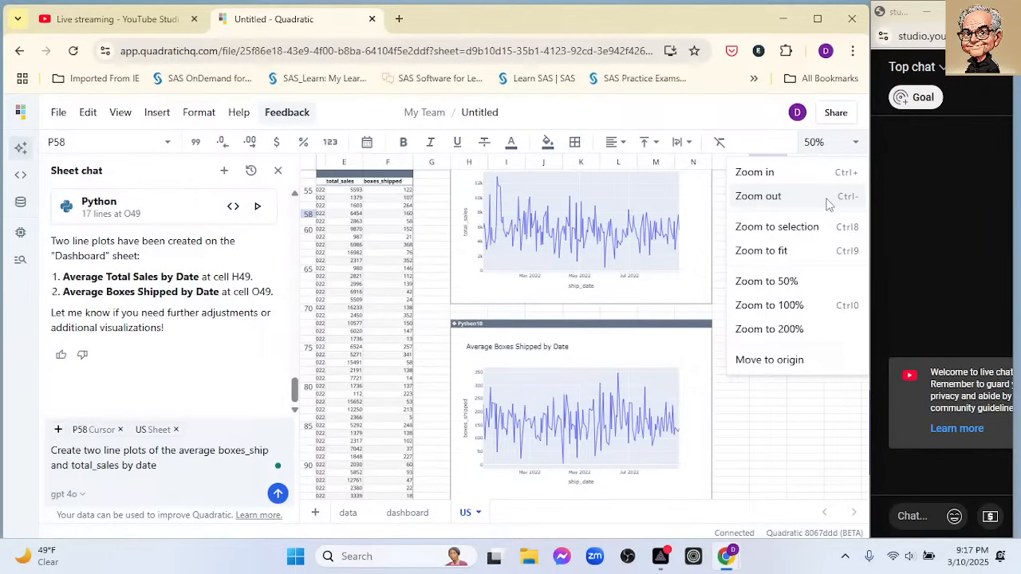
click(761, 363)
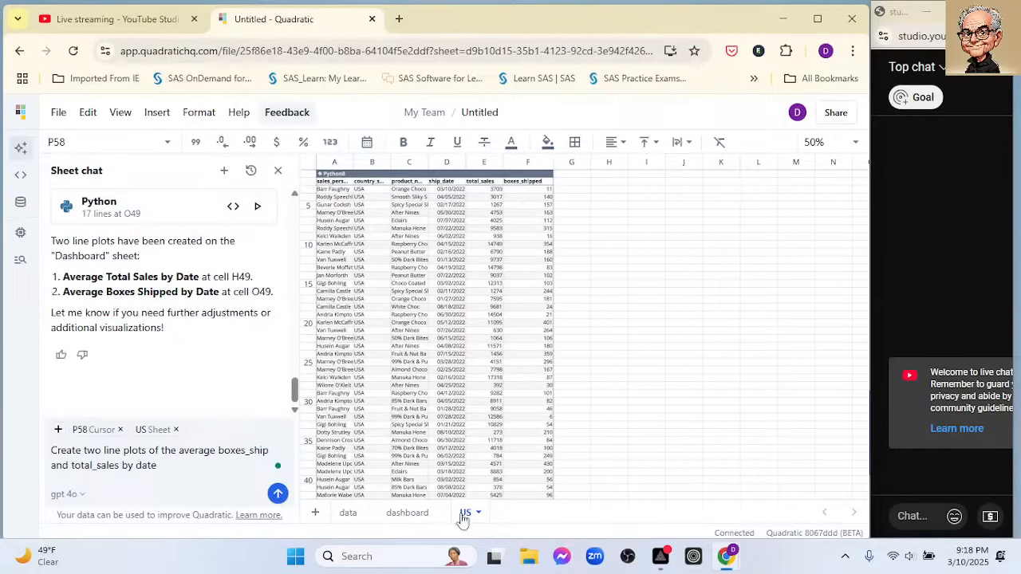
click(406, 518)
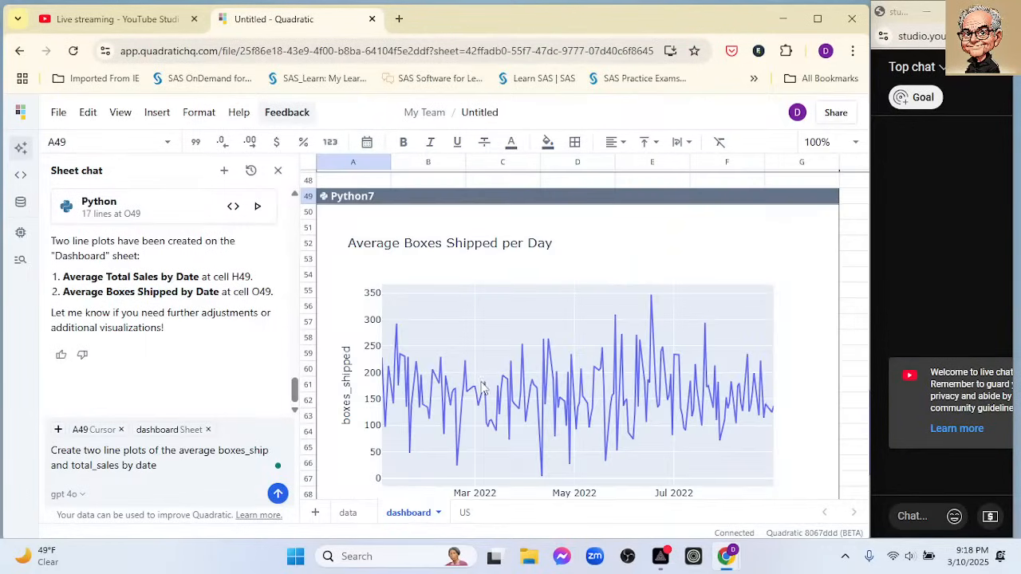
click(462, 513)
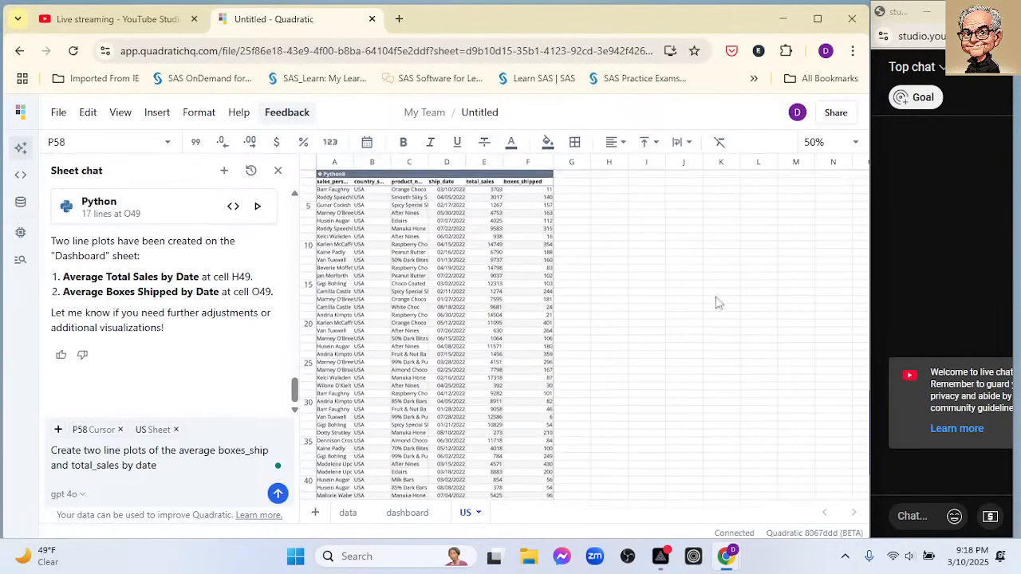
- Restore the US sheet to 100% zoom and move the Average Total Sales by Date chart up to H44
click(854, 147)
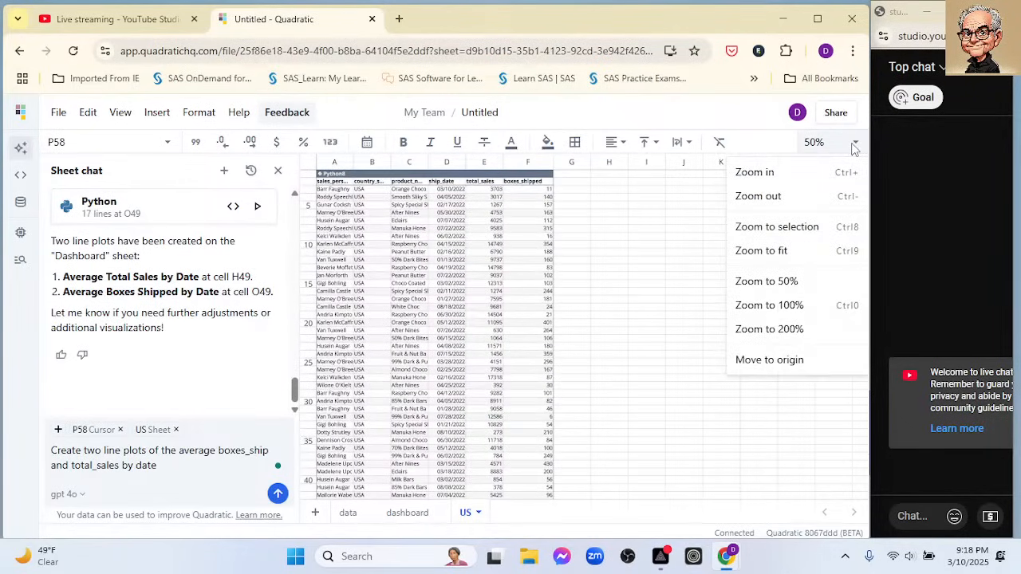
click(770, 176)
scroll(664, 263, up, 3)
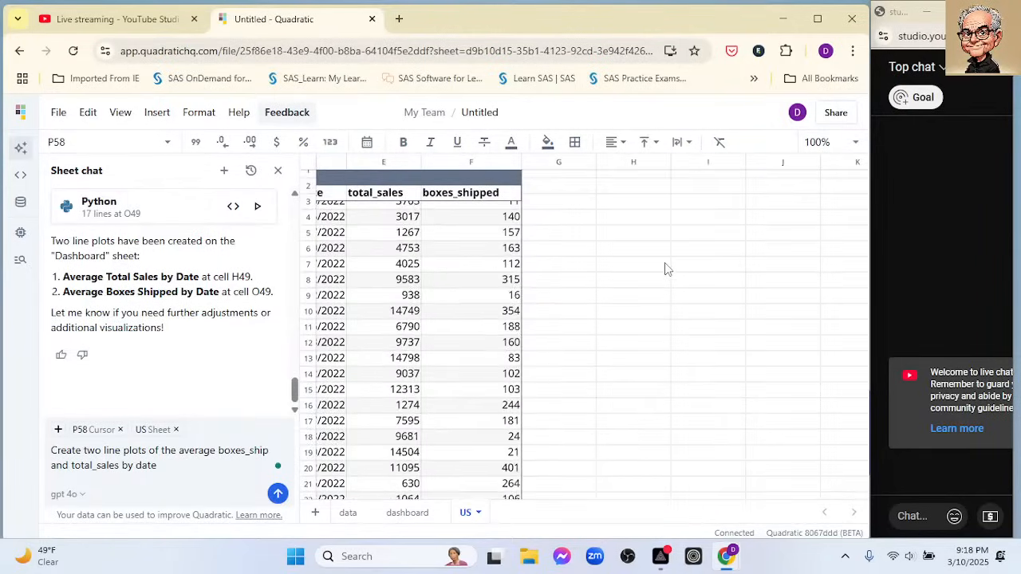
scroll(666, 269, down, 8)
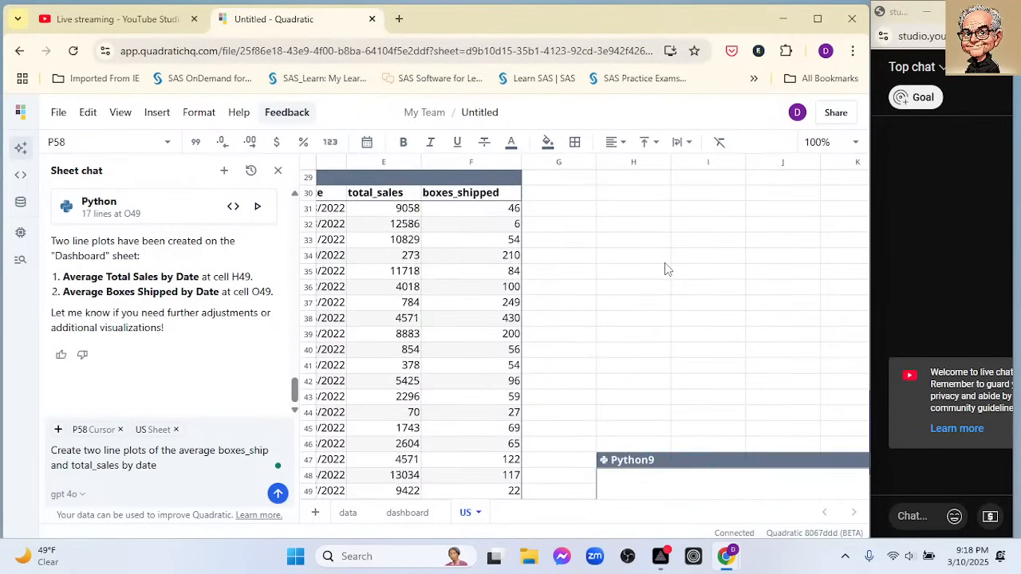
scroll(666, 269, down, 1)
drag(675, 261, 665, 213)
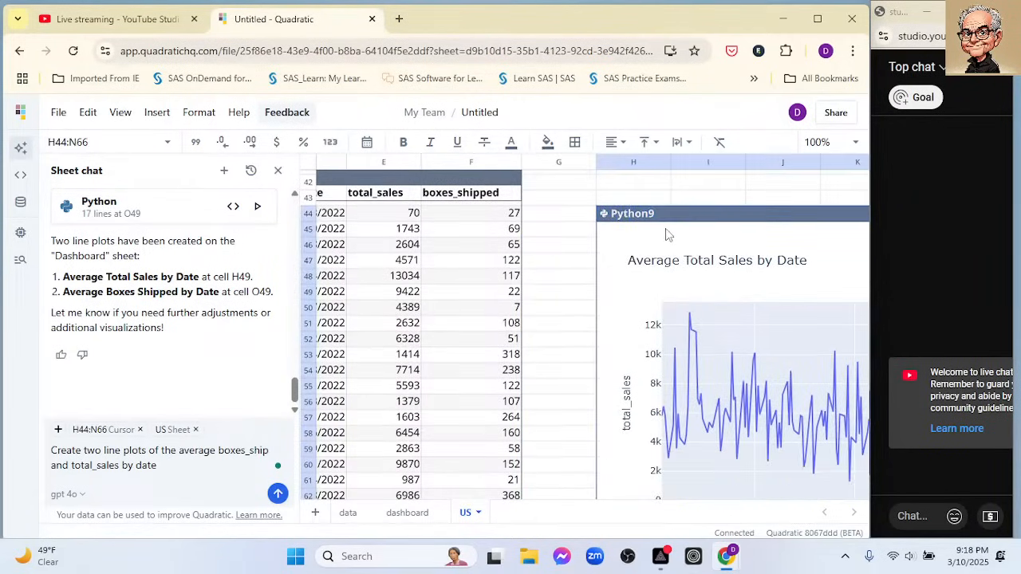
- Select the Average Boxes Shipped by Date chart and review its placement beneath the total sales chart
scroll(591, 283, down, 2)
scroll(615, 308, down, 1)
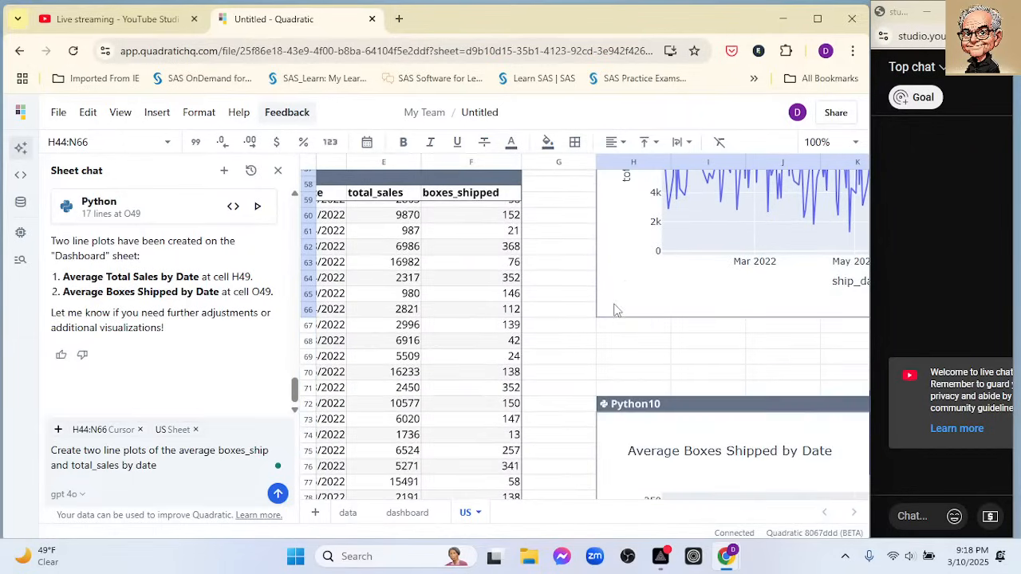
click(672, 401)
scroll(700, 233, up, 4)
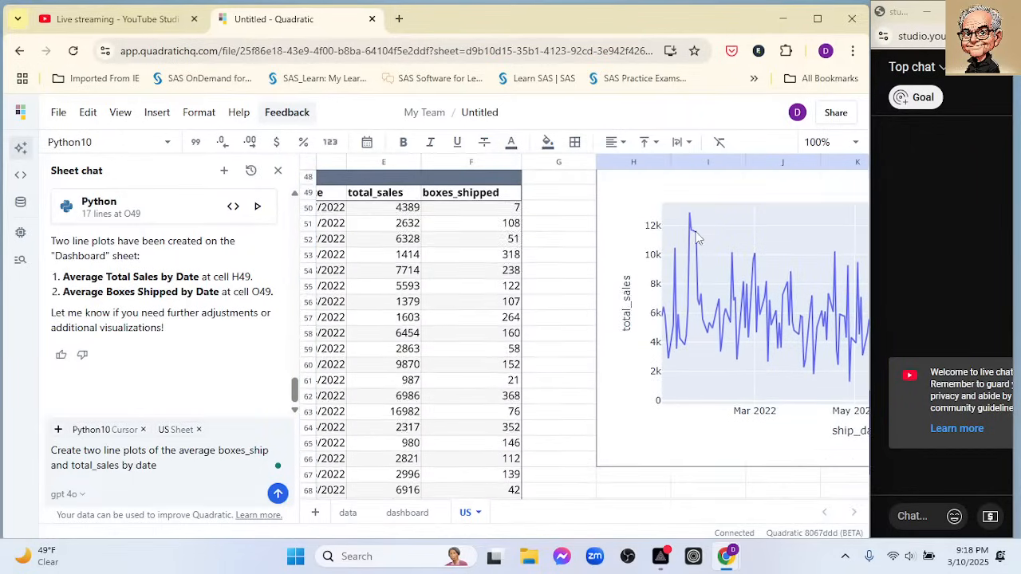
- Replace the leftover chat prompt with the start of a new request, "Create a table that contains the"
scroll(695, 240, down, 2)
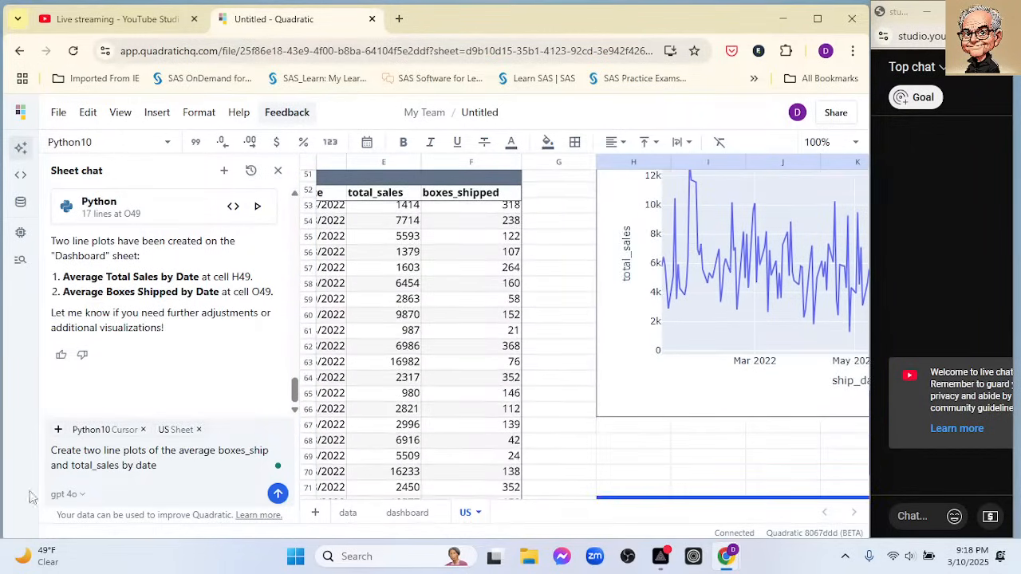
drag(50, 452, 158, 465)
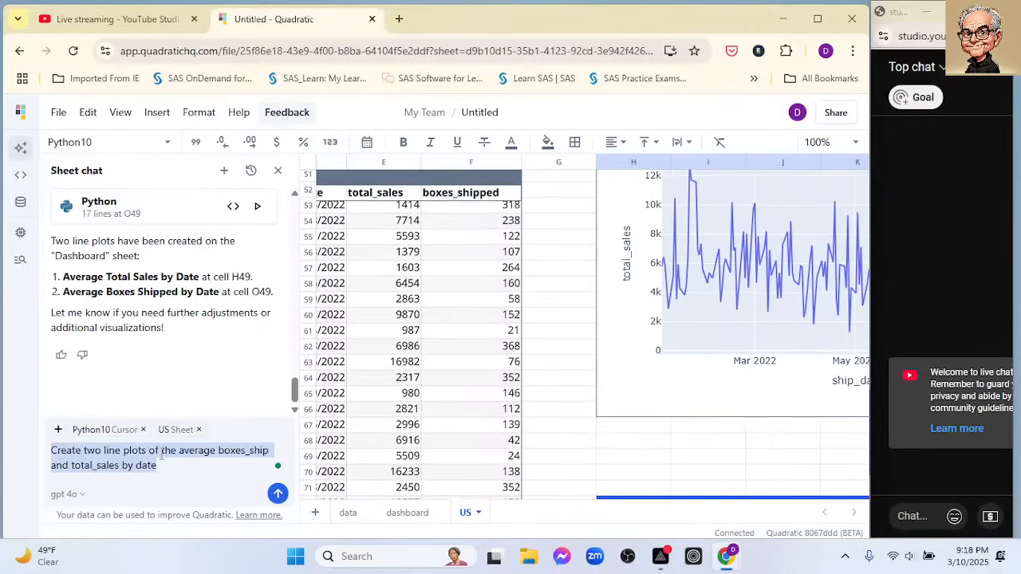
key(BackSpace)
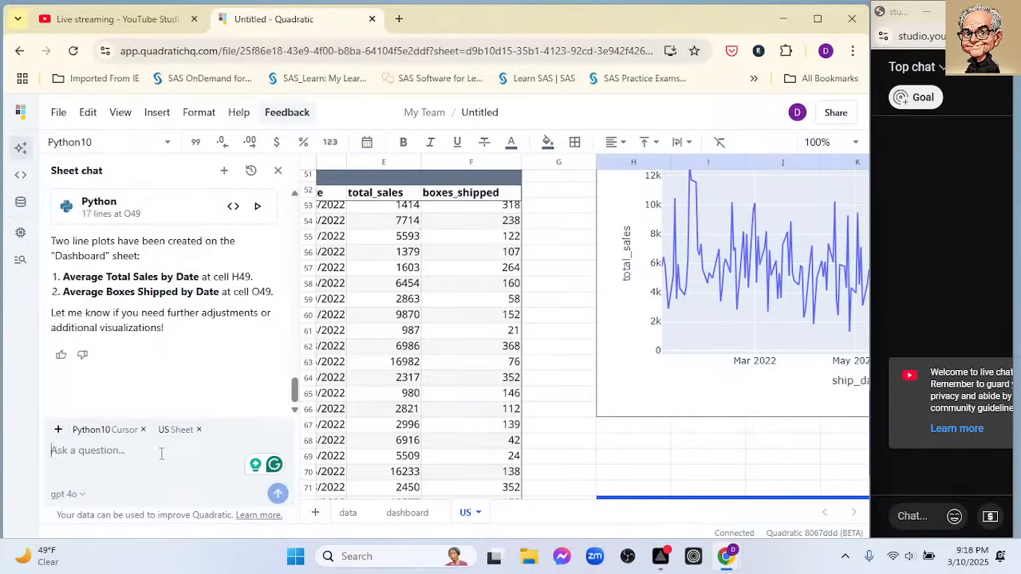
text(Create a table taht)
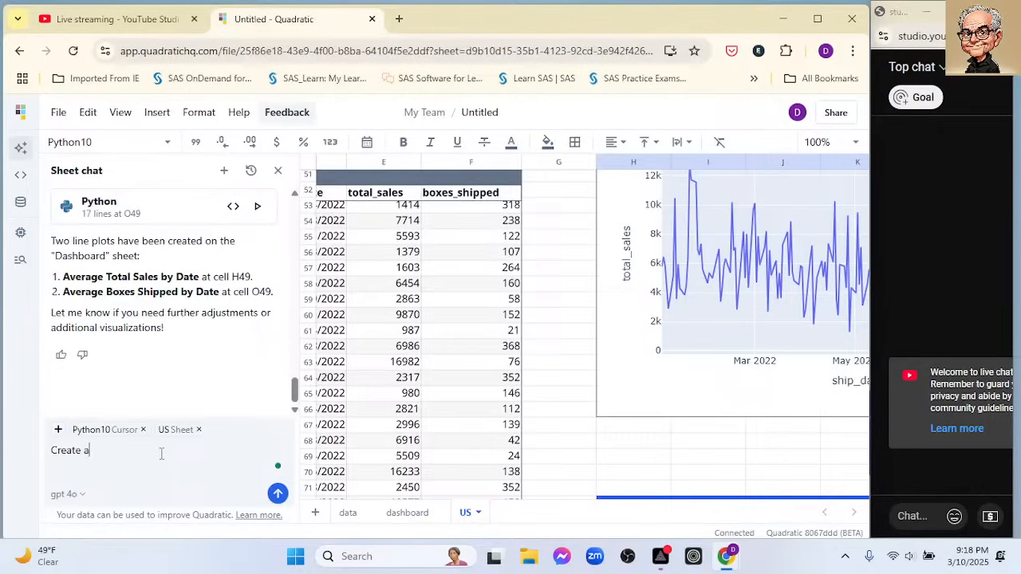
key(BackSpace)
key(BackSpace)
key(BackSpace)
text(hat contains the)
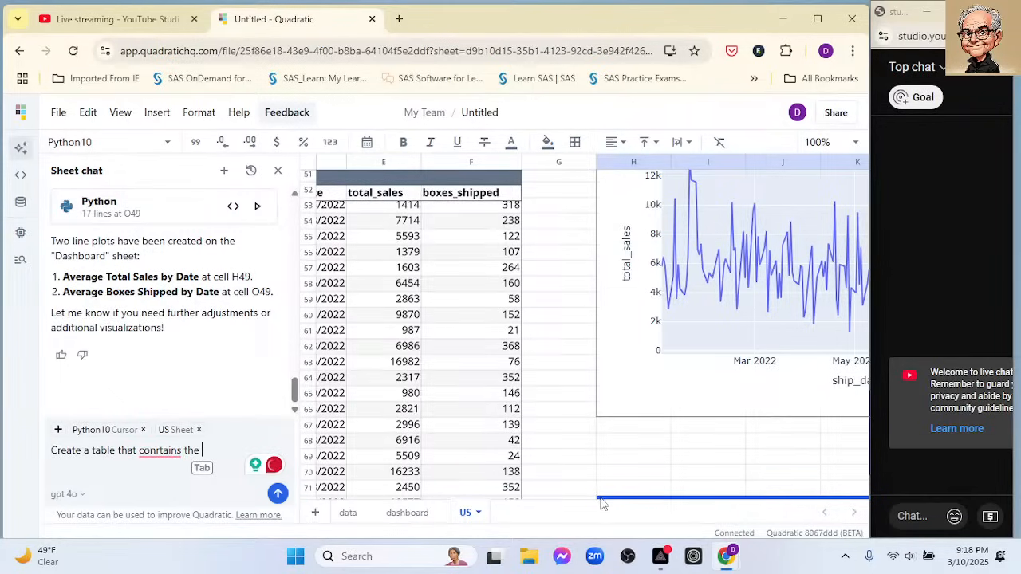
- Return to the start of the US sheet and review the column names of the USA data table
drag(601, 500, 526, 469)
scroll(540, 361, up, 3)
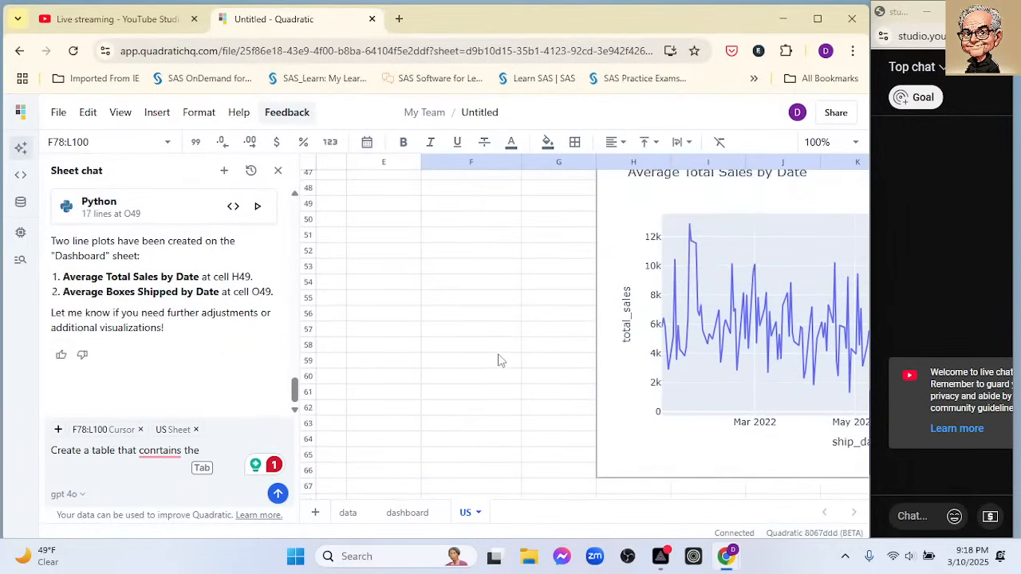
scroll(498, 361, up, 3)
click(404, 421)
key(Left)
key(Left)
key(Left)
key(Left)
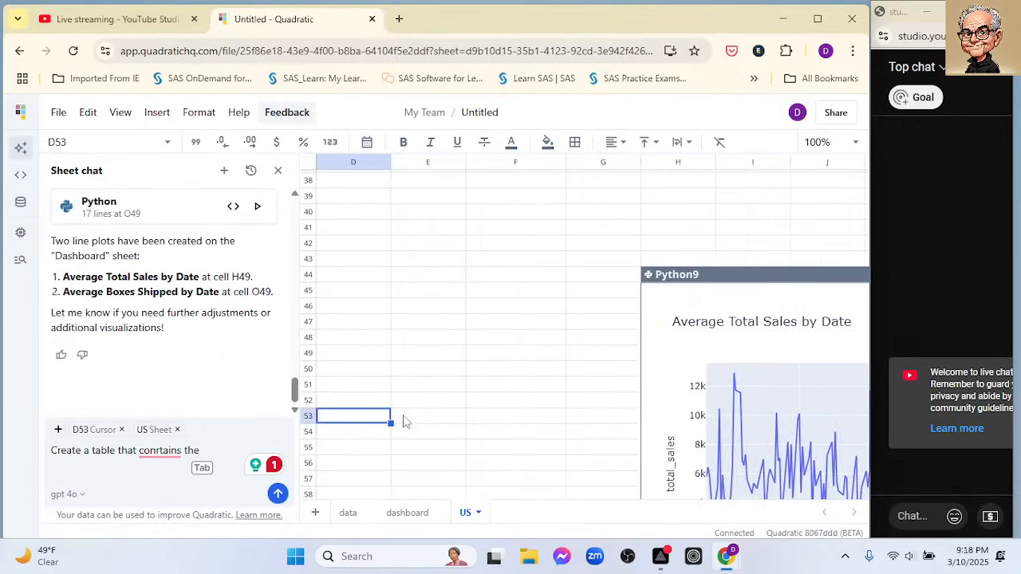
key(Up)
key(Up)
key(Up)
key(Up)
key(Up)
key(Up)
key(Up)
key(Up)
key(Up)
key(Up)
key(Up)
key(Up)
key(Up)
key(Up)
key(Up)
key(Up)
key(Up)
key(Up)
key(Up)
key(Up)
key(Up)
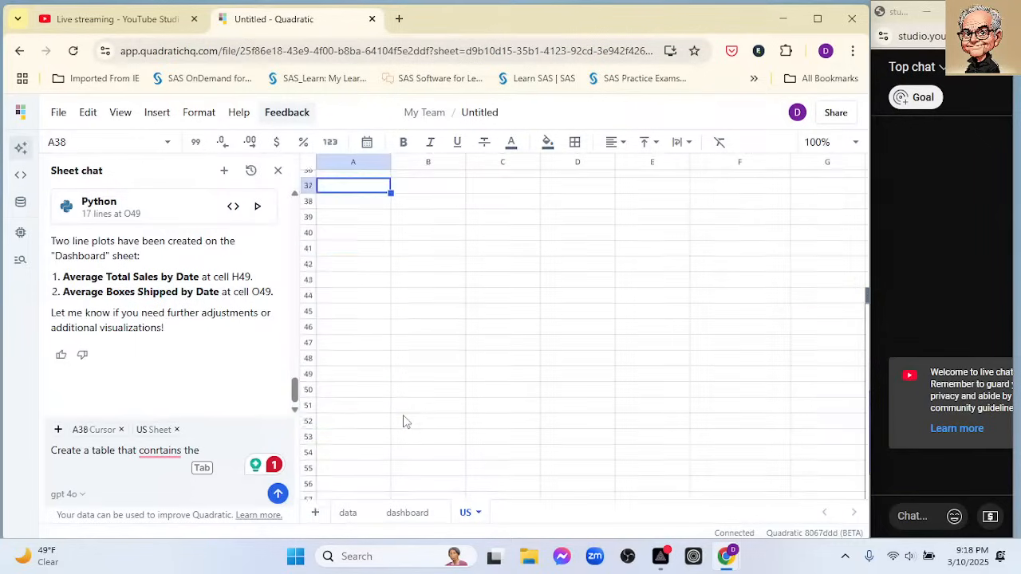
key(Up)
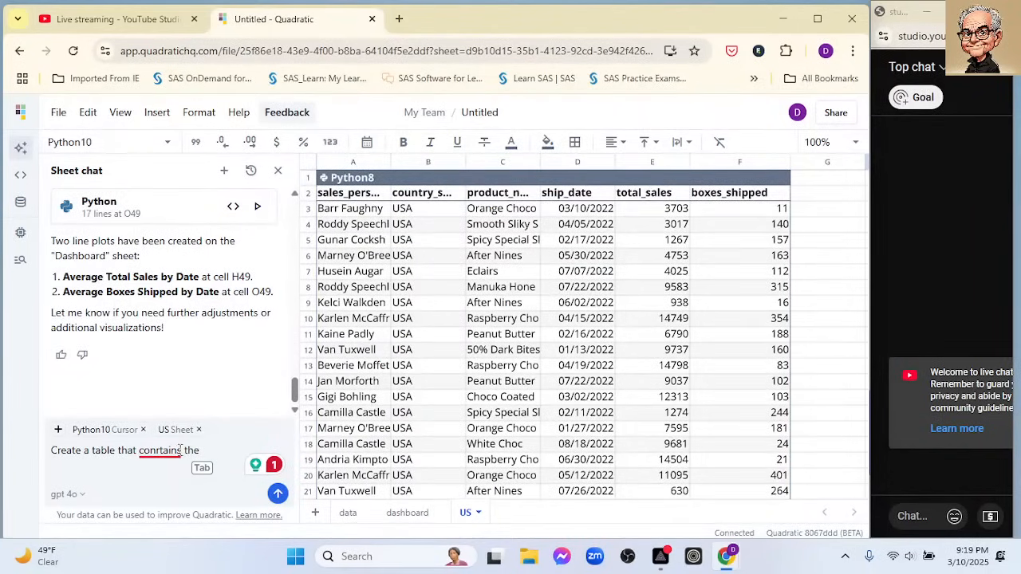
- Reword the unfinished chat request to "Create a table that ranks the product_name by total"
mouse_move(181, 450)
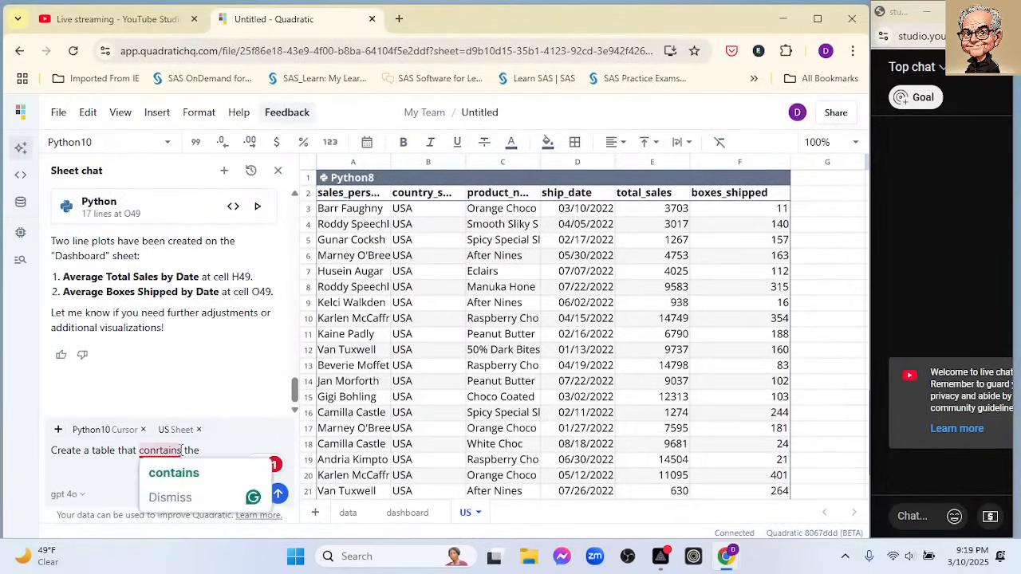
click(219, 444)
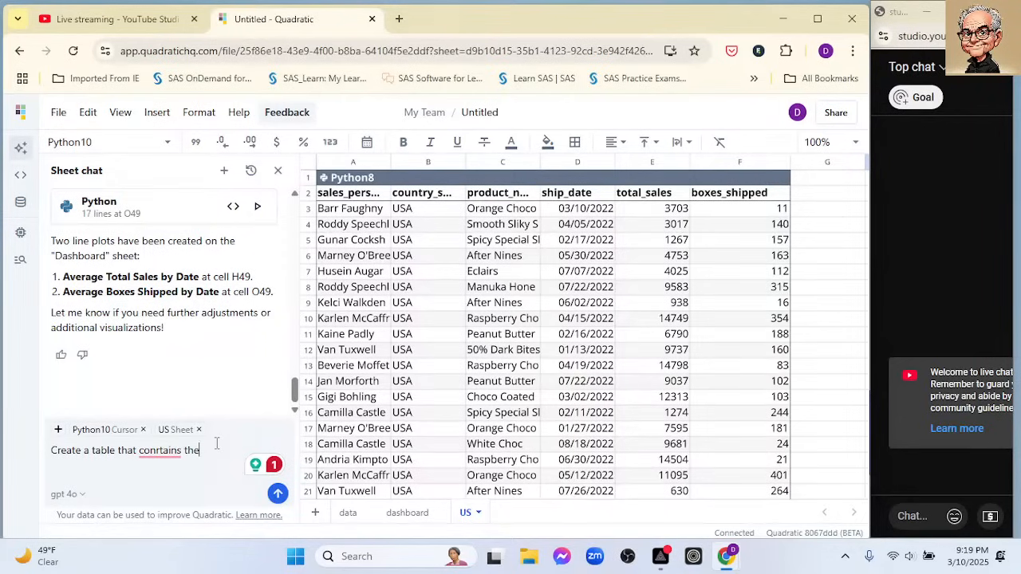
key(BackSpace)
key(BackSpace)
key(BackSpace)
key(BackSpace)
key(BackSpace)
key(BackSpace)
key(BackSpace)
key(BackSpace)
key(BackSpace)
key(BackSpace)
key(BackSpace)
key(BackSpace)
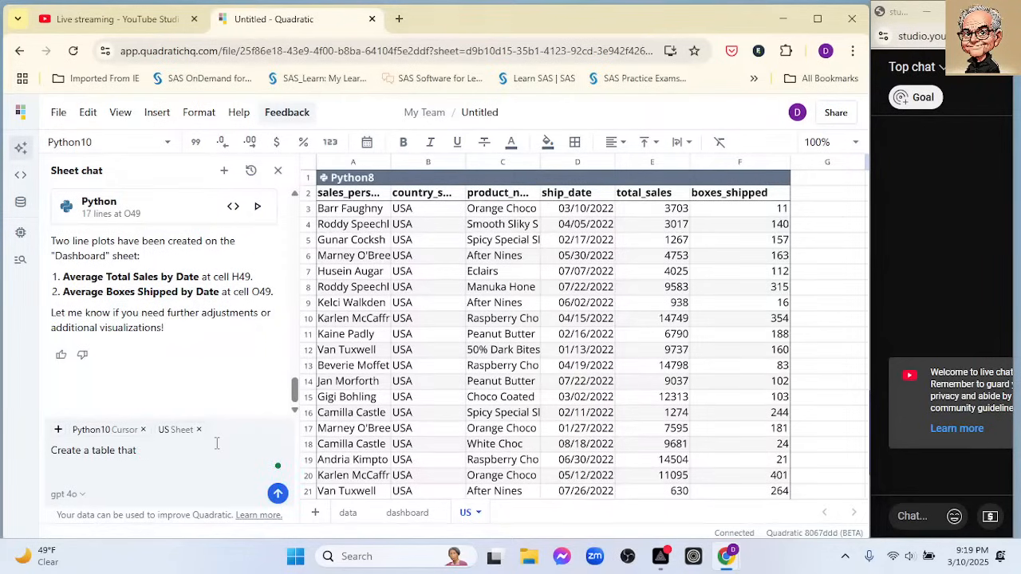
text(ranks the product_name by total toals)
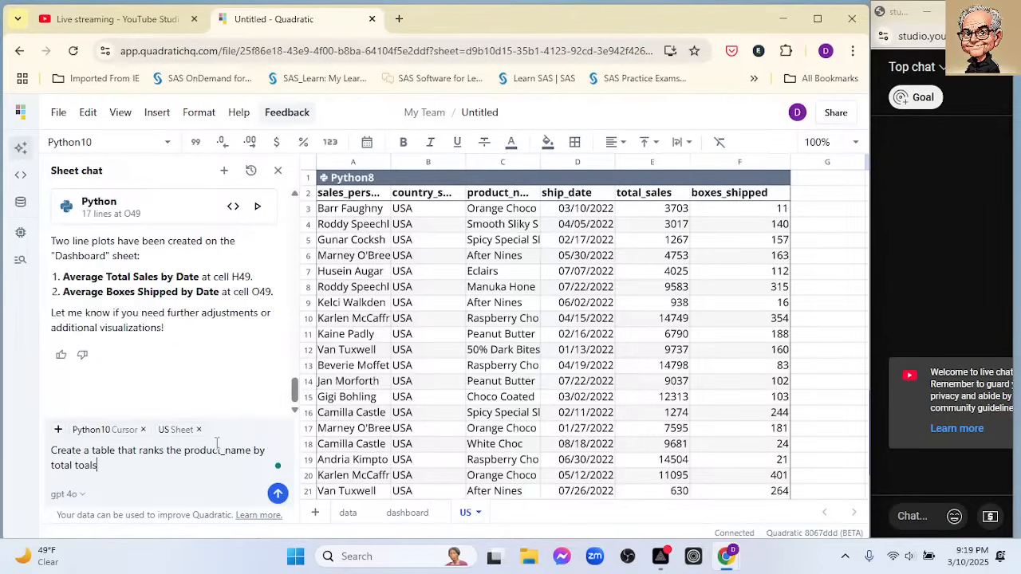
- Finish the ranking request with "total_sales" as its only measure, send it and look through the generated ranking table
key(BackSpace)
key(BackSpace)
text(otal_sales and total_)
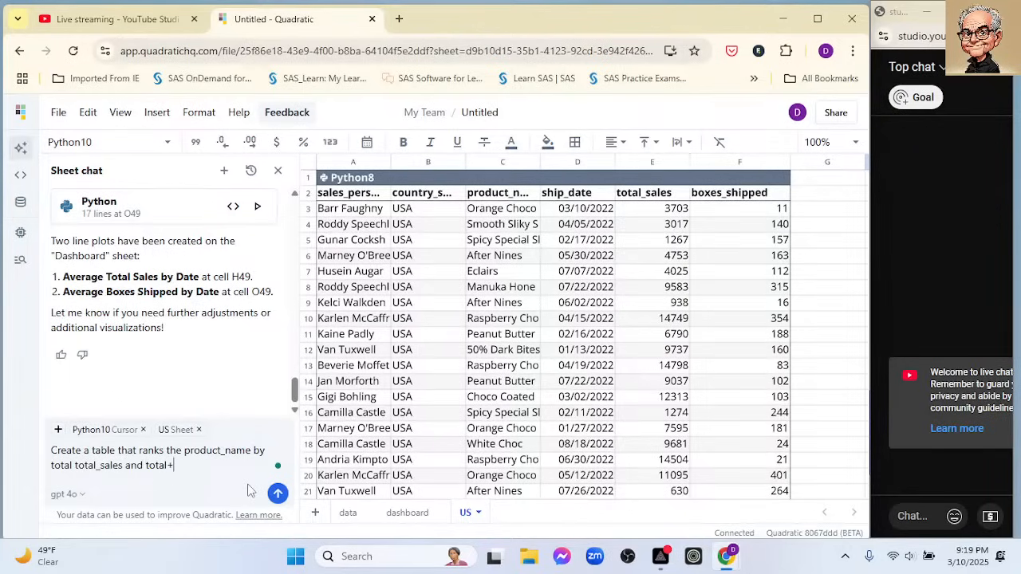
key(BackSpace)
key(BackSpace)
key(BackSpace)
key(BackSpace)
key(BackSpace)
key(BackSpace)
key(Return)
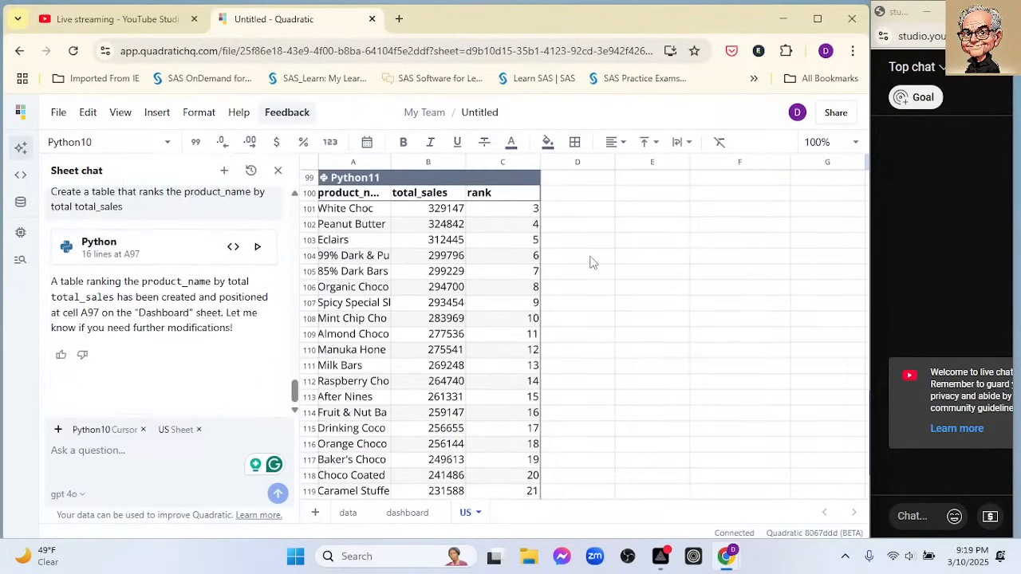
scroll(543, 303, down, 2)
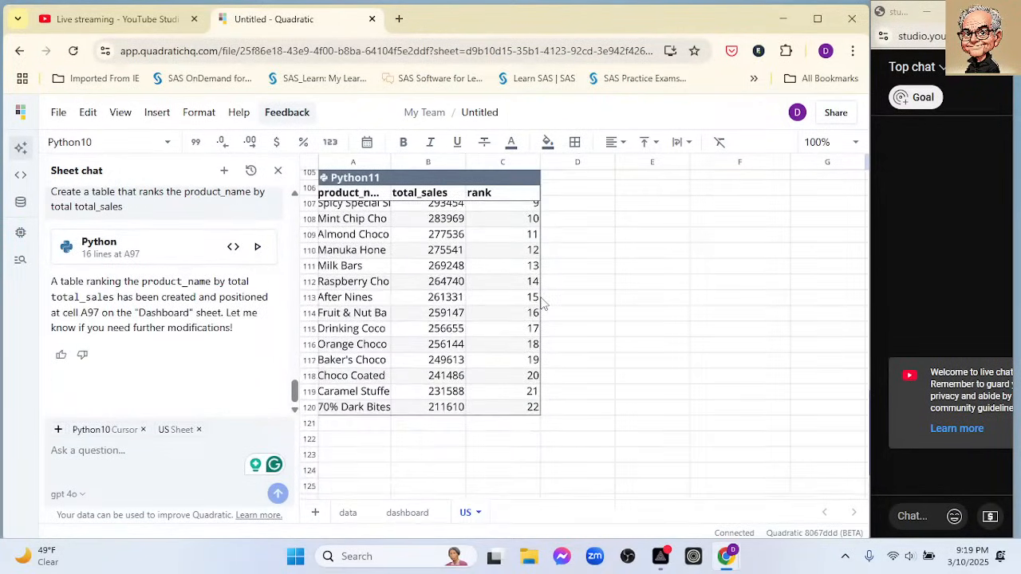
scroll(542, 303, up, 4)
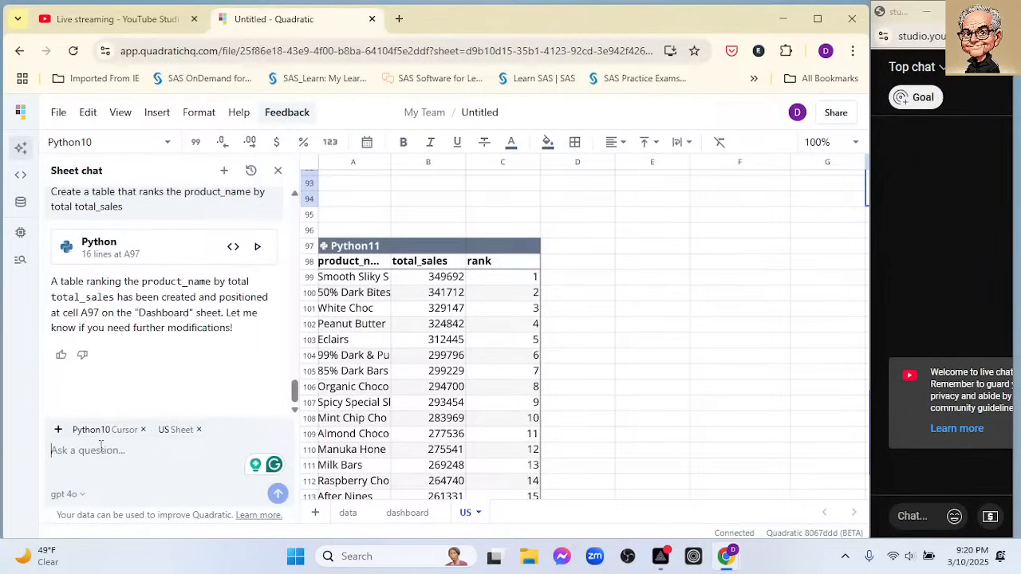
- Draft a new chat request reading "Creat a barplot of the top 10 products"
text(Cr)
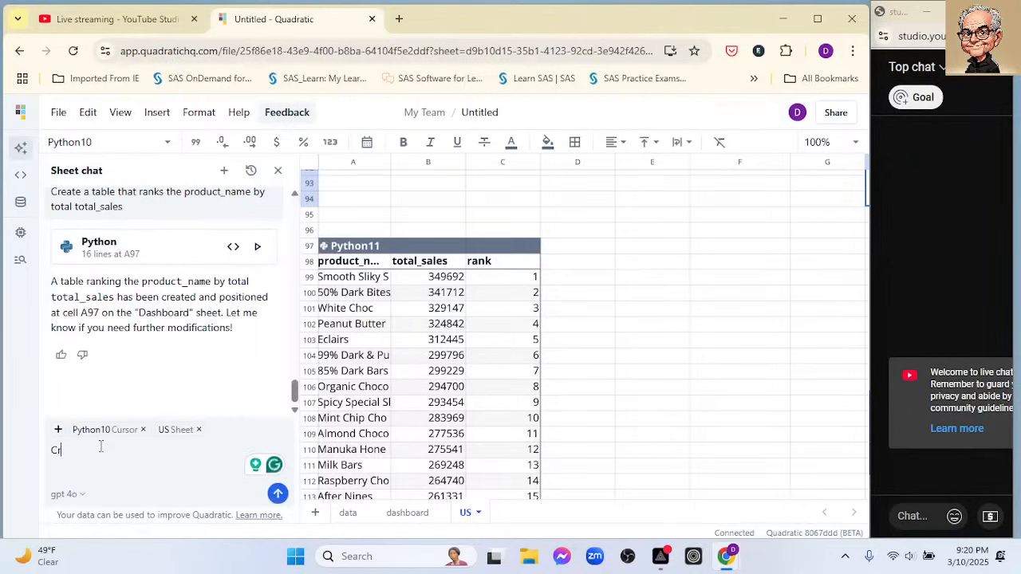
text(eat a)
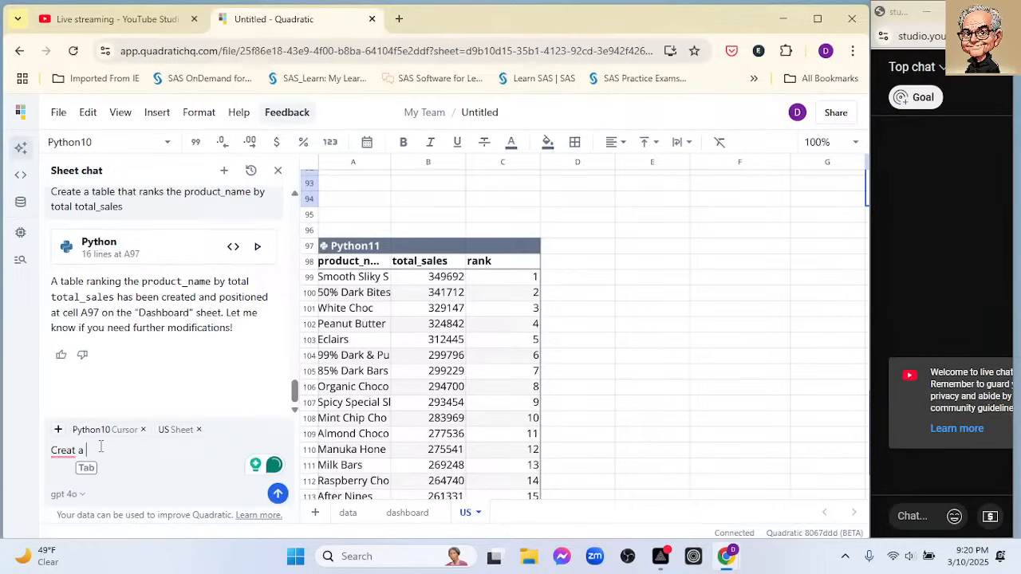
text(column)
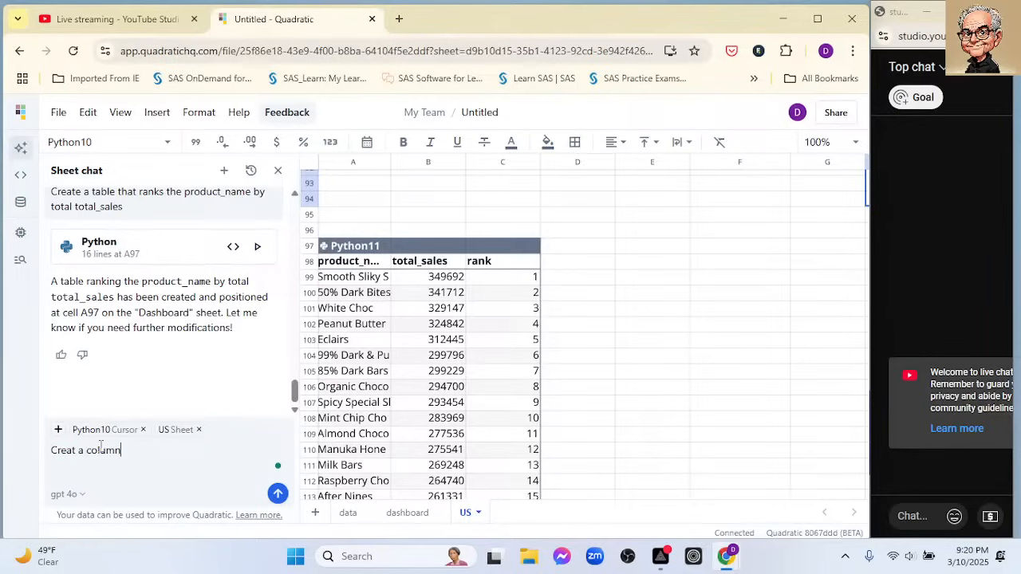
key(BackSpace)
key(BackSpace)
key(BackSpace)
key(BackSpace)
key(BackSpace)
key(BackSpace)
text(bar)
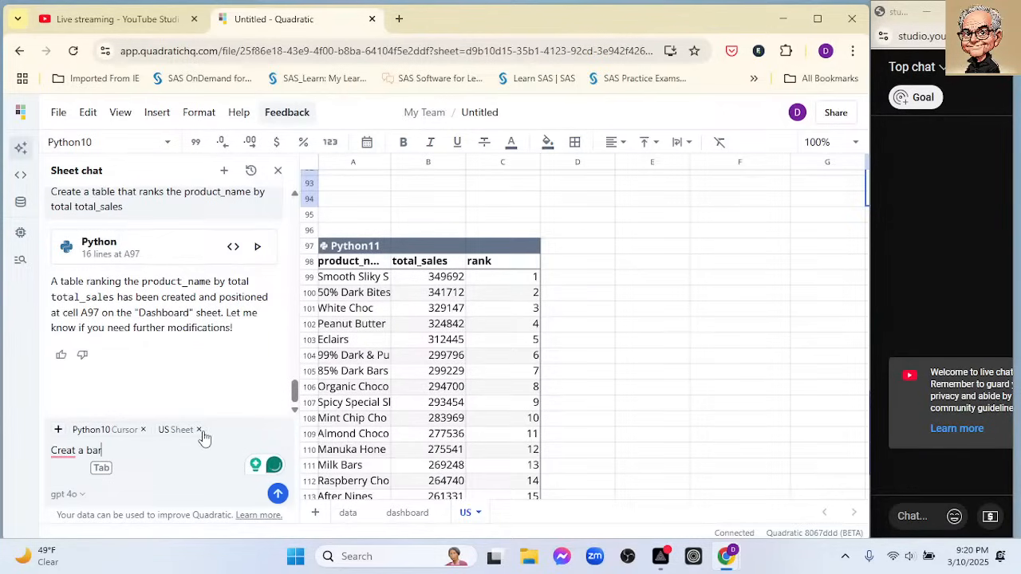
text(plot of the )
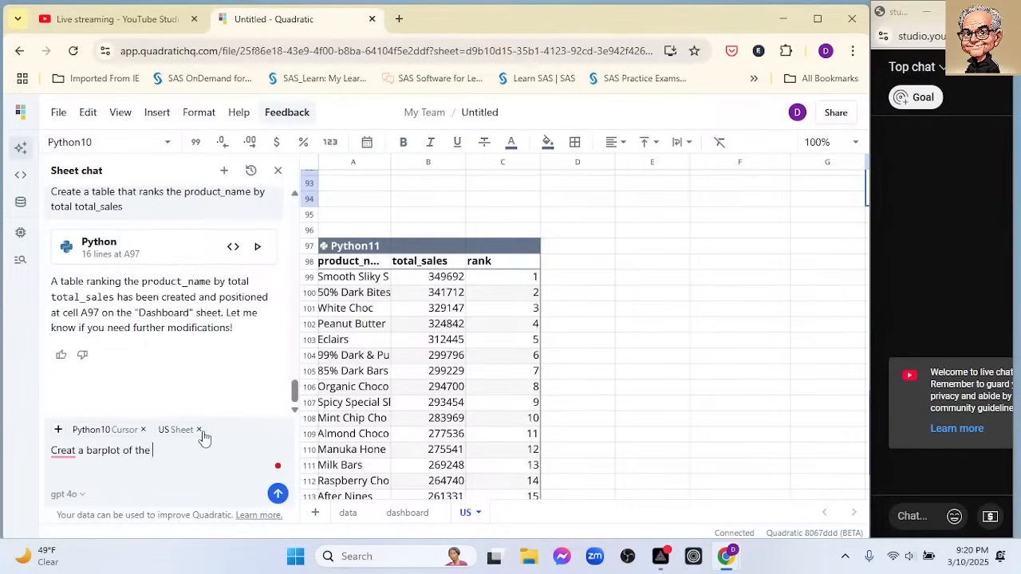
text(top 10 products)
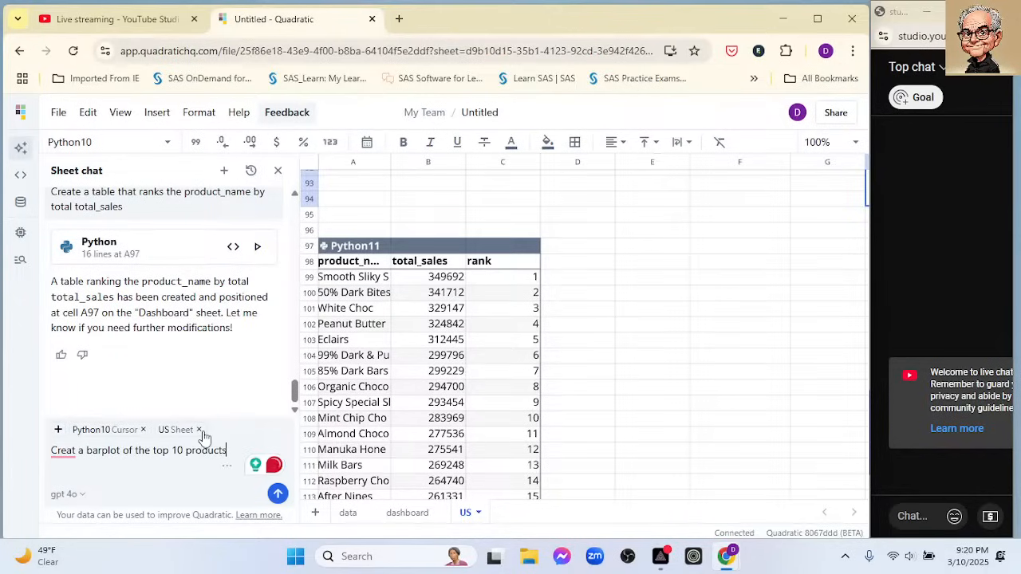
text( using)
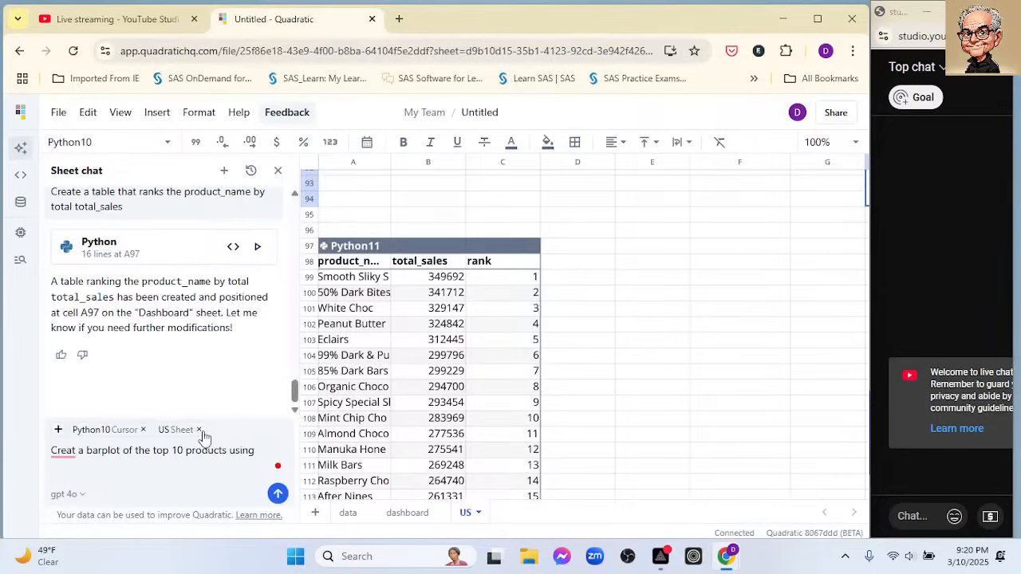
text( the Pthon)
- Complete the bar plot request with "using the Python11 table.", send it and select cell D97 beside the ranking table
key(BackSpace)
key(BackSpace)
key(BackSpace)
key(BackSpace)
text(ython11 table.)
key(Return)
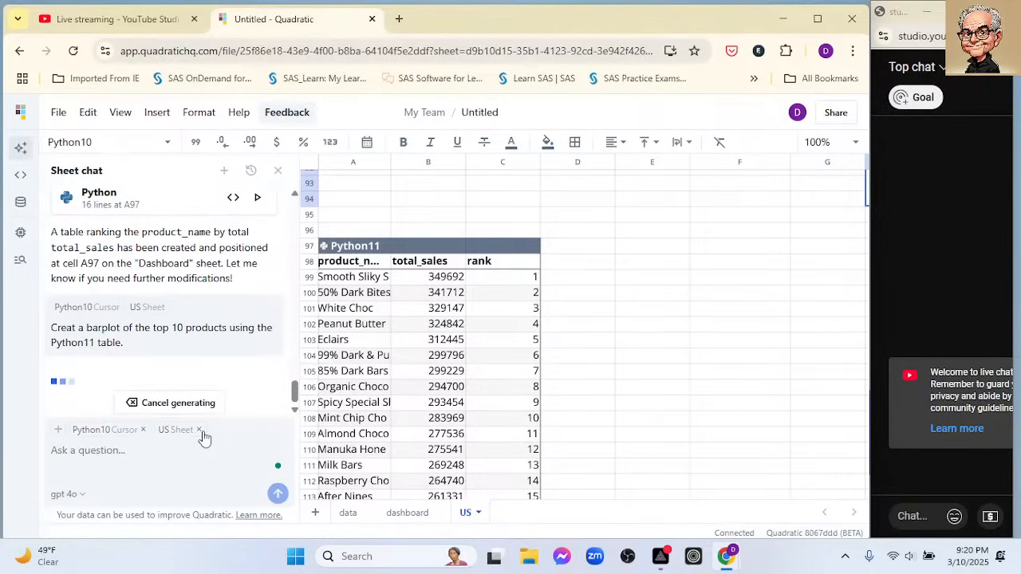
click(604, 250)
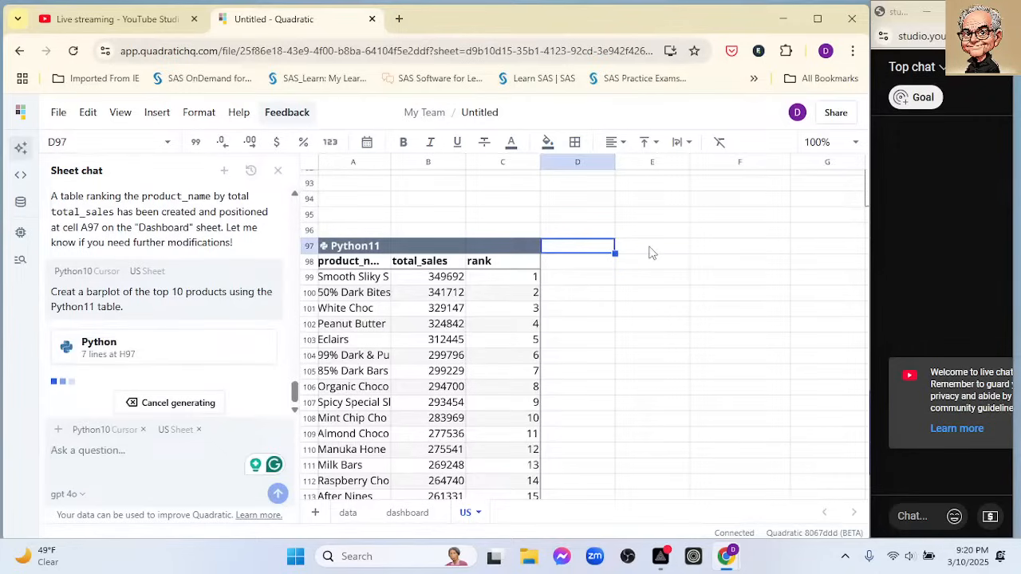